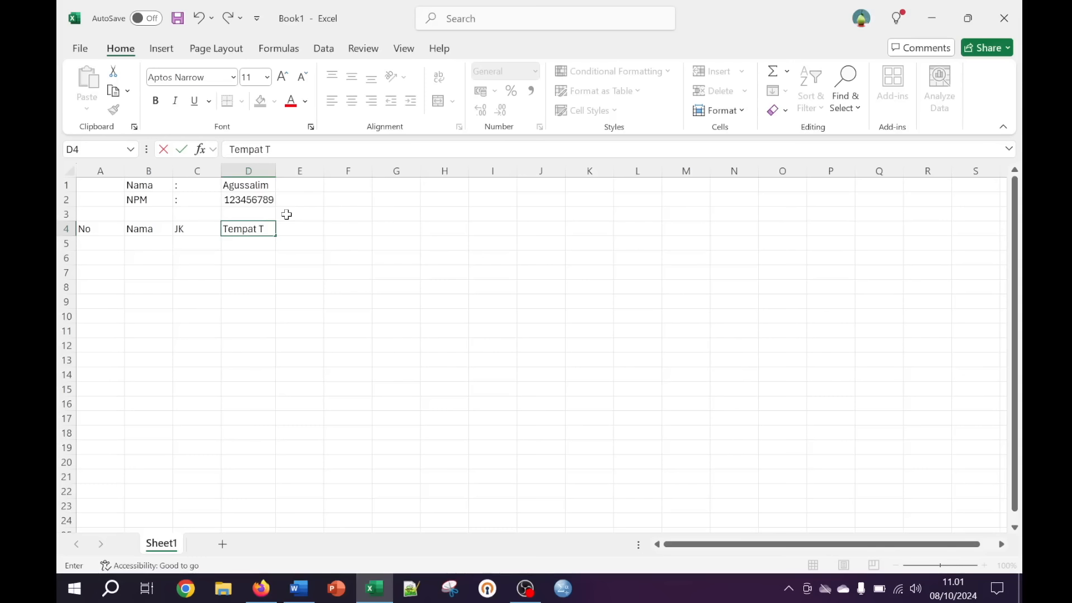
Complete the D4 header as Tempat Tinggal (KM) and adjust the widths of columns A to D to suit their contents
type("inggal (KM")
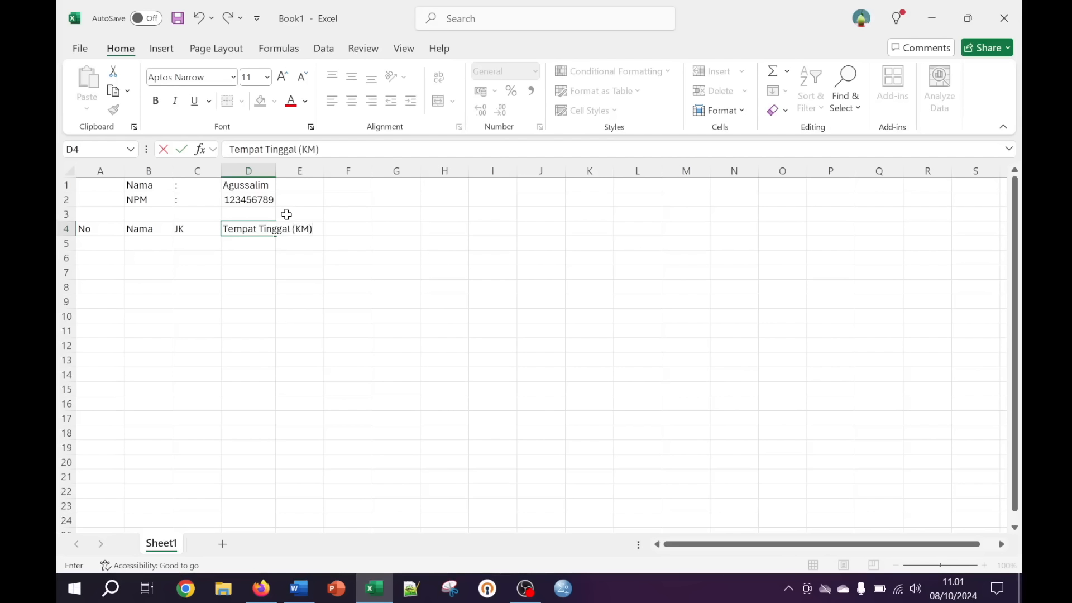
key("Return")
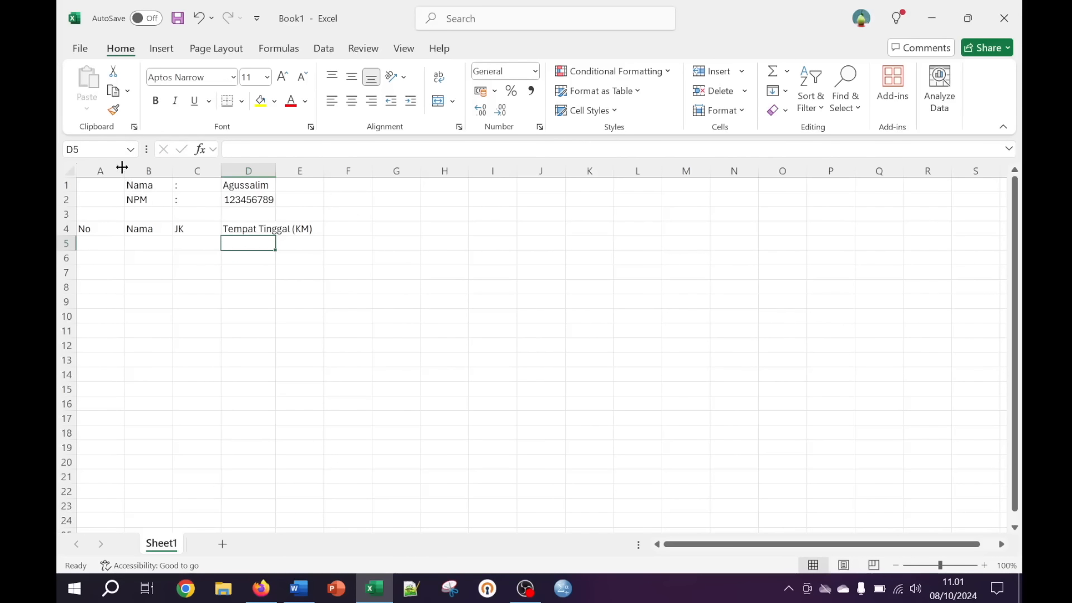
left_click_drag(123, 169, 329, 170)
Number the rows 1 to 14 in A5:A18 by entering 1 and 2 and extending the series downward
left_click(90, 245)
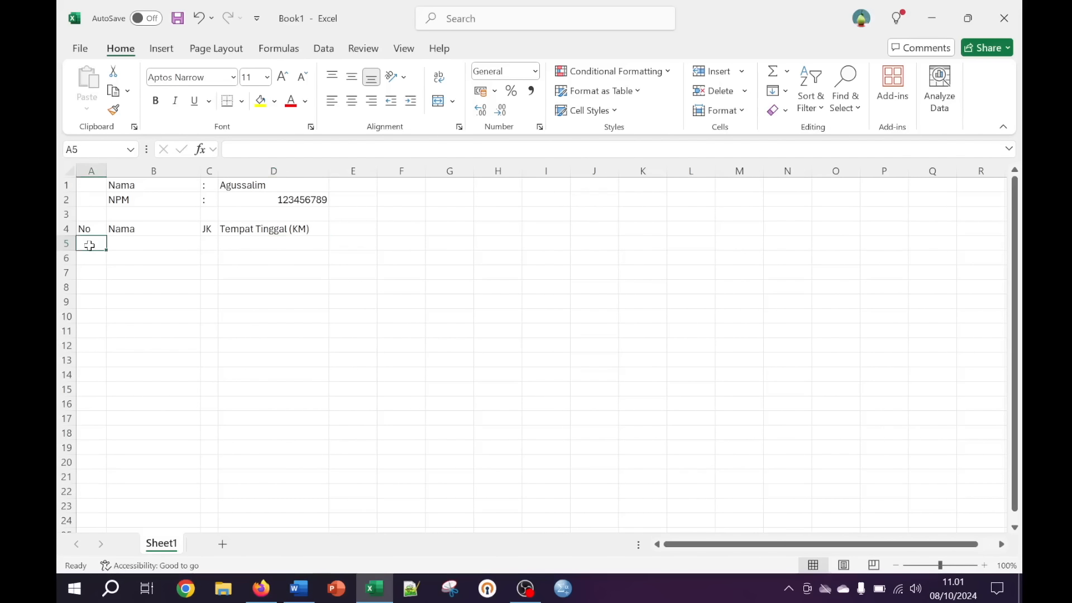
type("1")
key("Return")
type("2")
key("Return")
left_click_drag(95, 243, 108, 447)
left_click(109, 447)
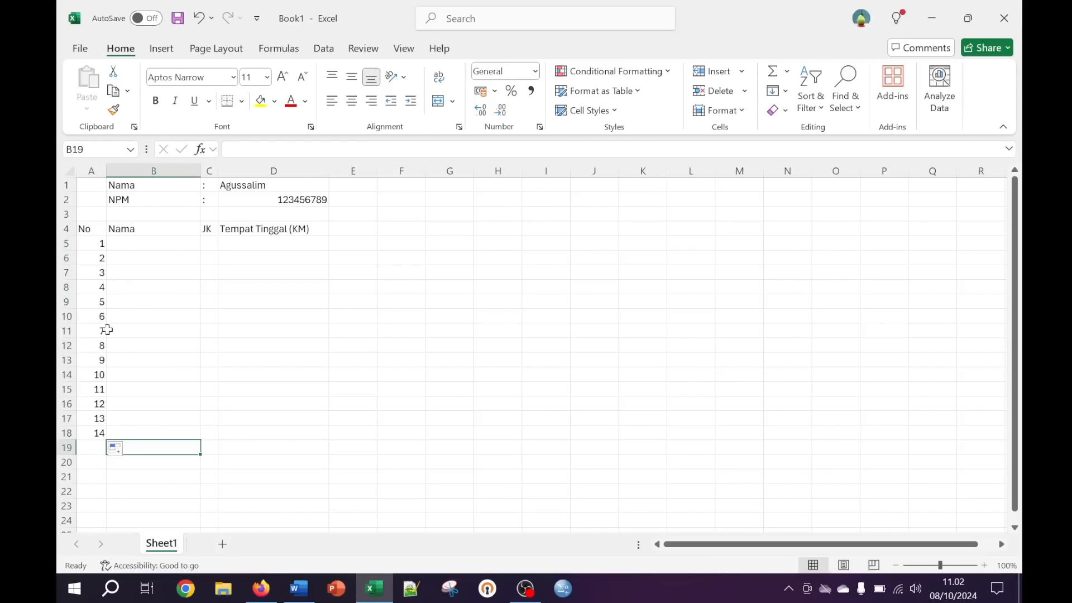
Enter the first student's full name in B5 under Nama
left_click(91, 244)
left_click(144, 243)
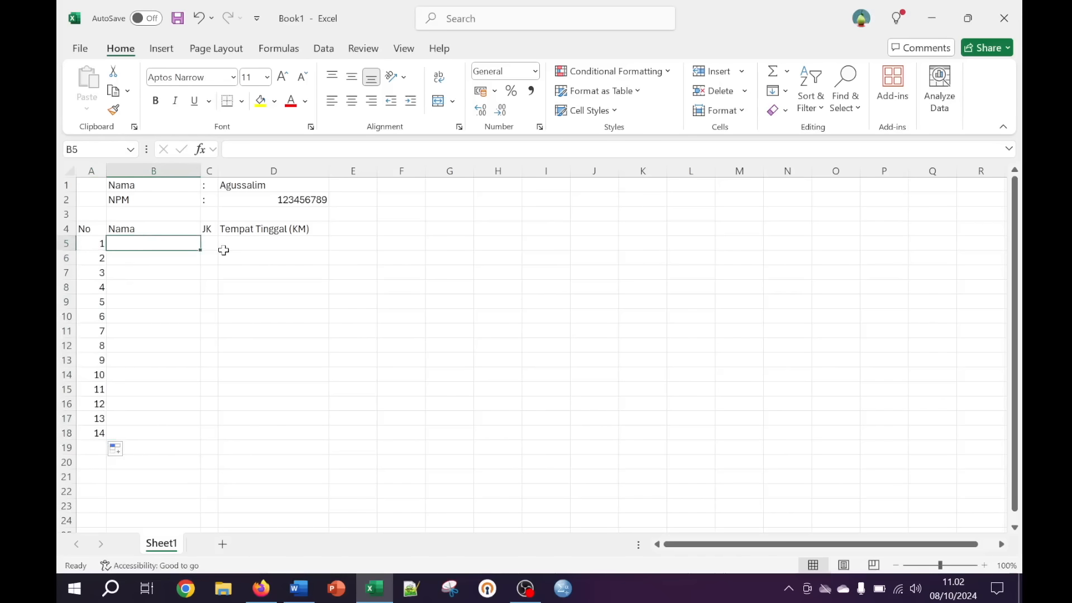
type("Adi")
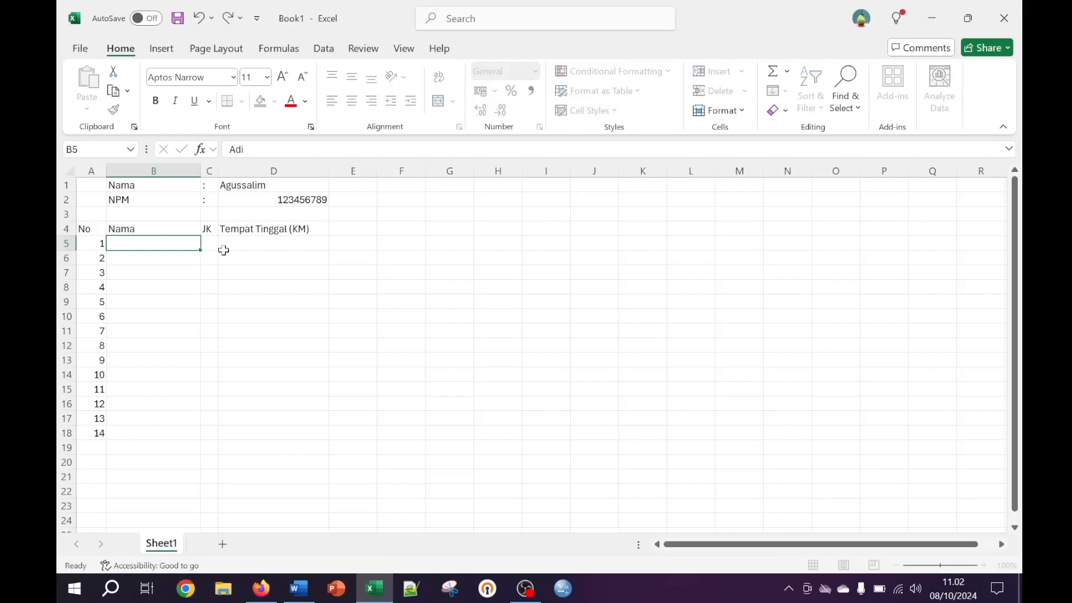
key("Return")
double_click(174, 243)
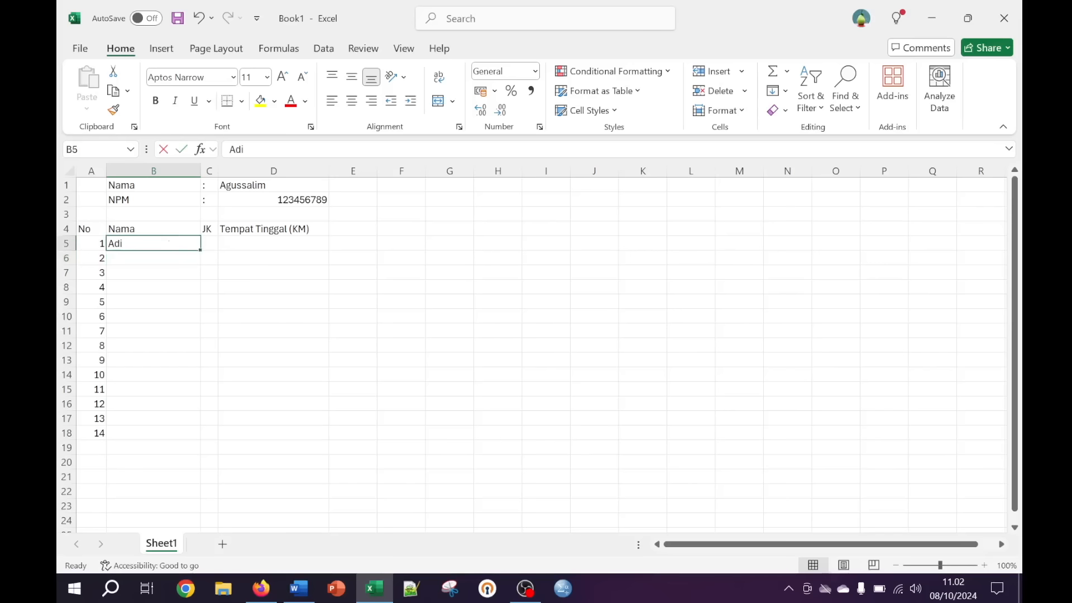
type("PR")
key("BackSpace")
type("ara")
key("BackSpace")
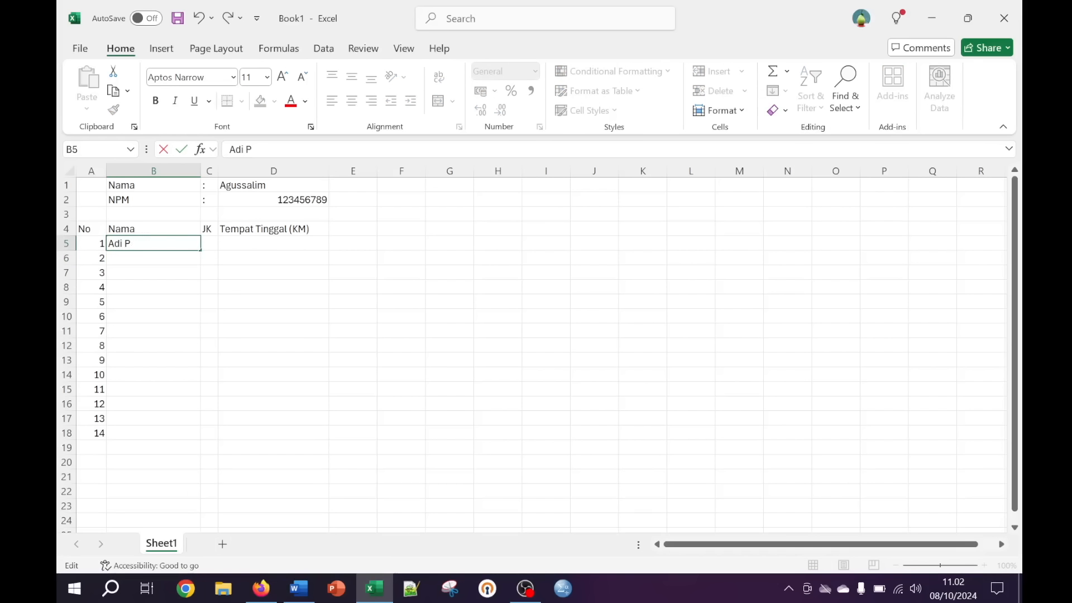
type("ratama")
key("Return")
Enter the remaining students' full names in the Nama column, from B6 down to B18
type("Ay")
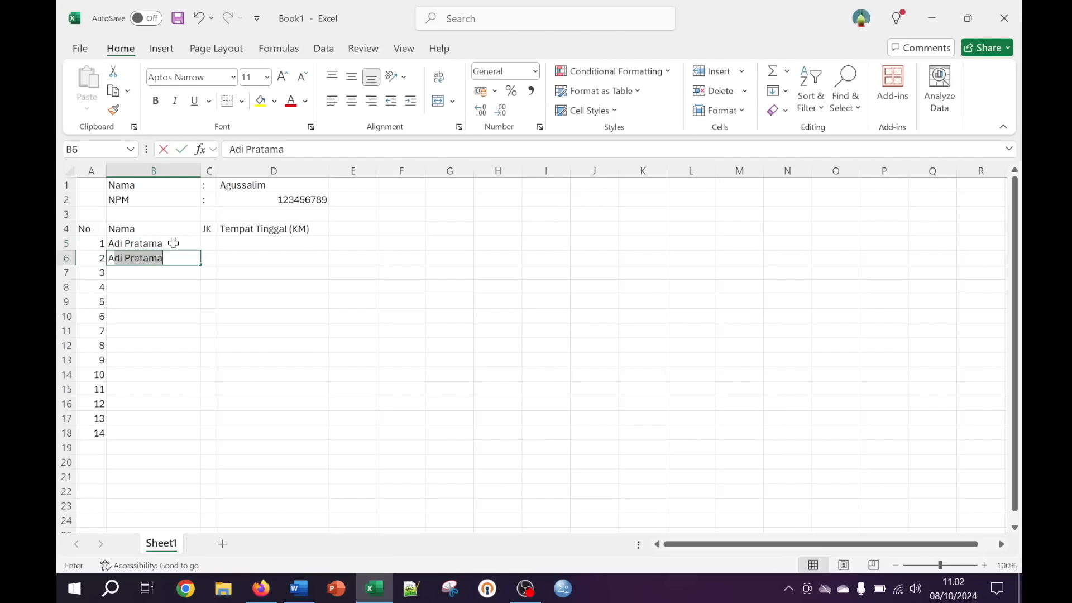
type("u Les")
key("BackSpace")
key("BackSpace")
key("BackSpace")
key("BackSpace")
type("Les")
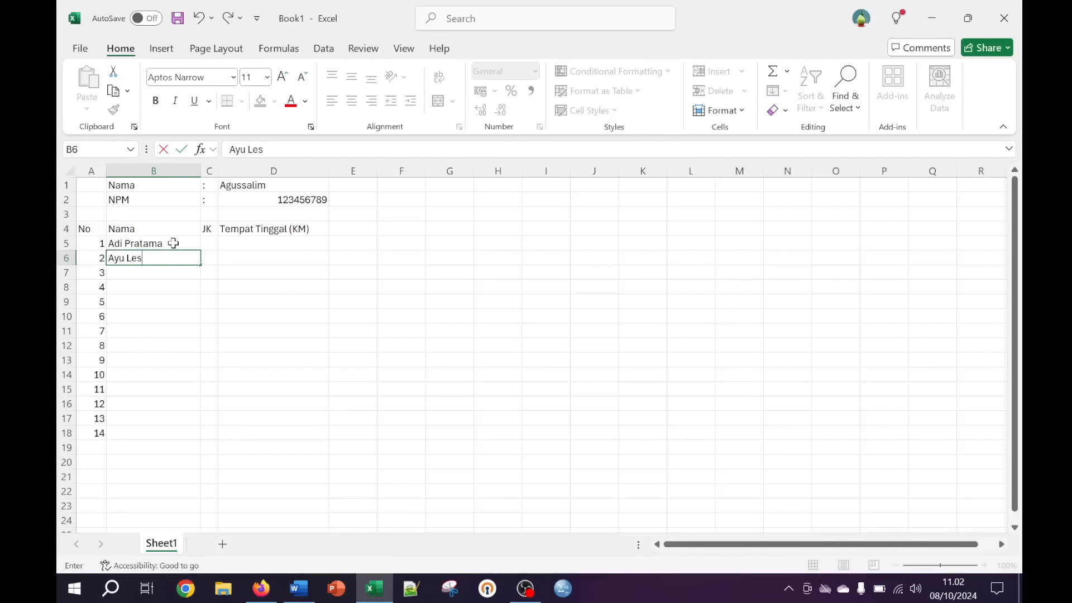
type("tari")
key("Return")
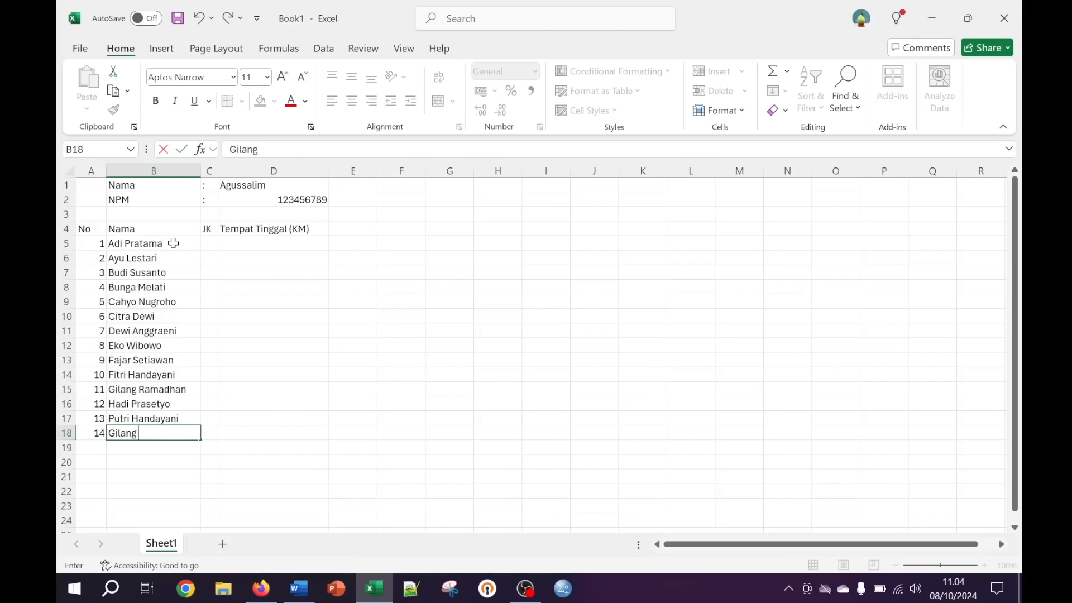
type("Gemilang")
key("Return")
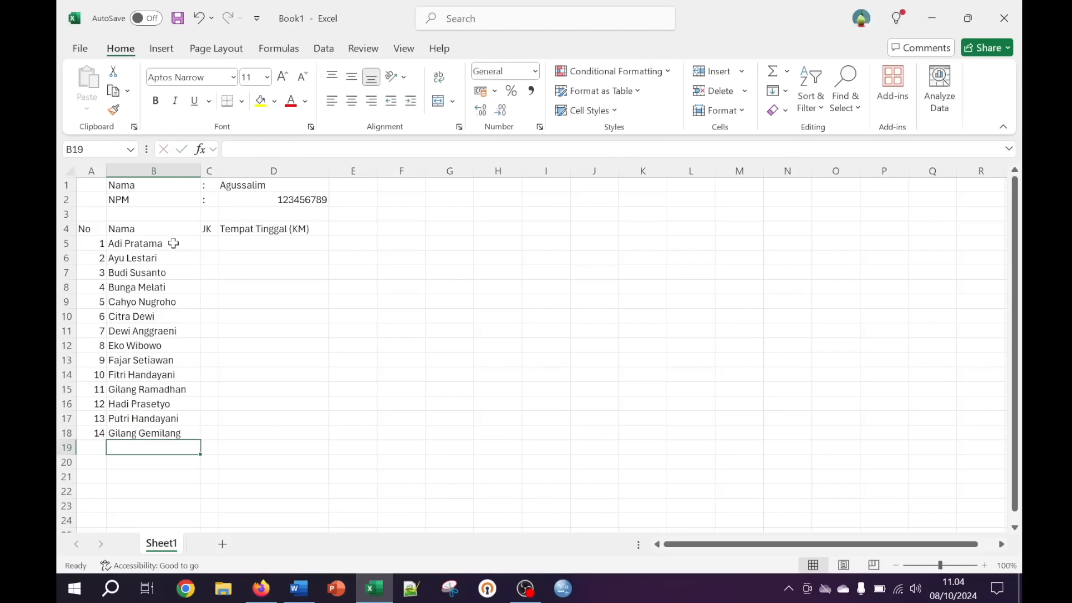
Fill C5:C18 with each student's gender code, L or P, and D5:D18 with the home distances, starting with 2 and 1,9
left_click(205, 245)
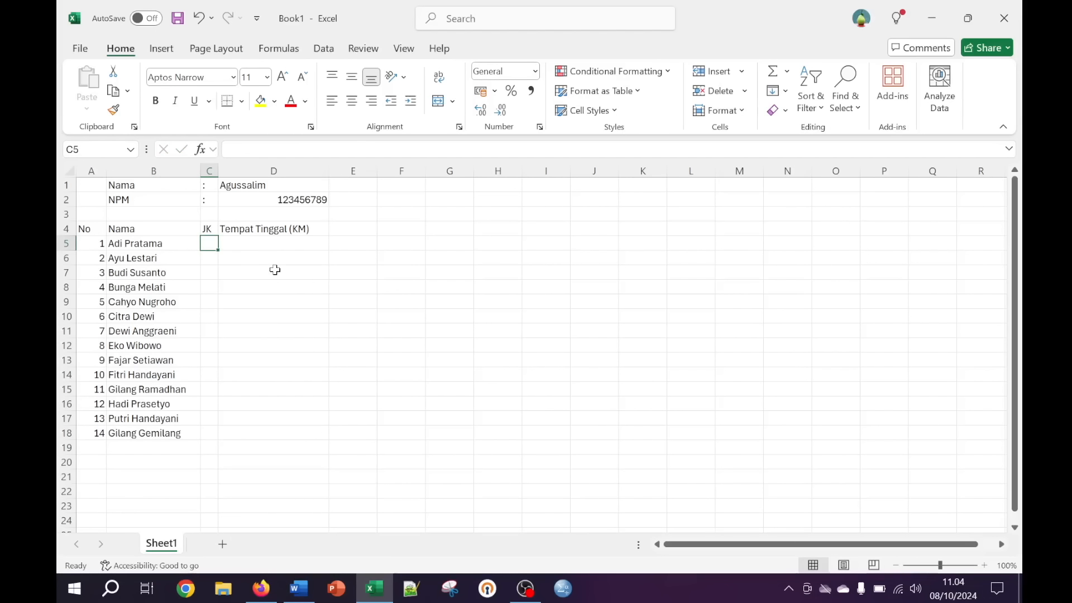
type("L")
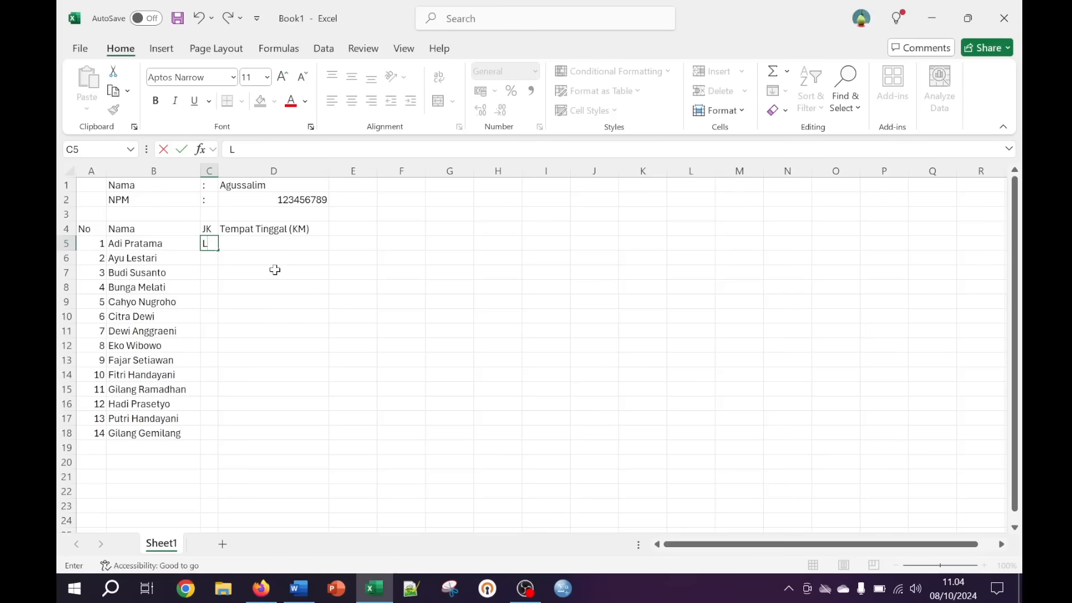
left_click(288, 242)
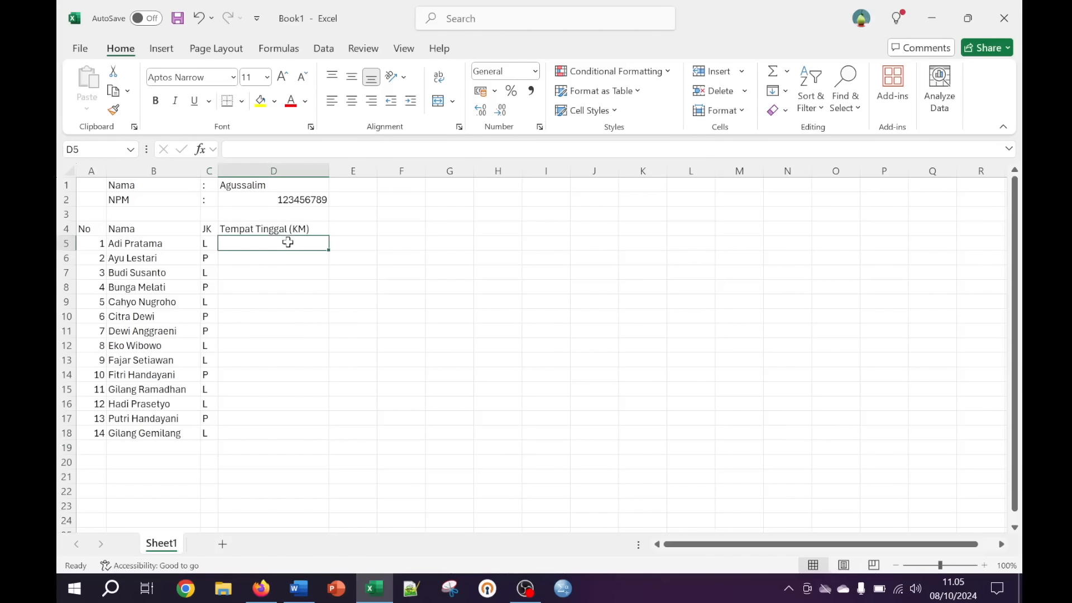
type("2")
key("Return")
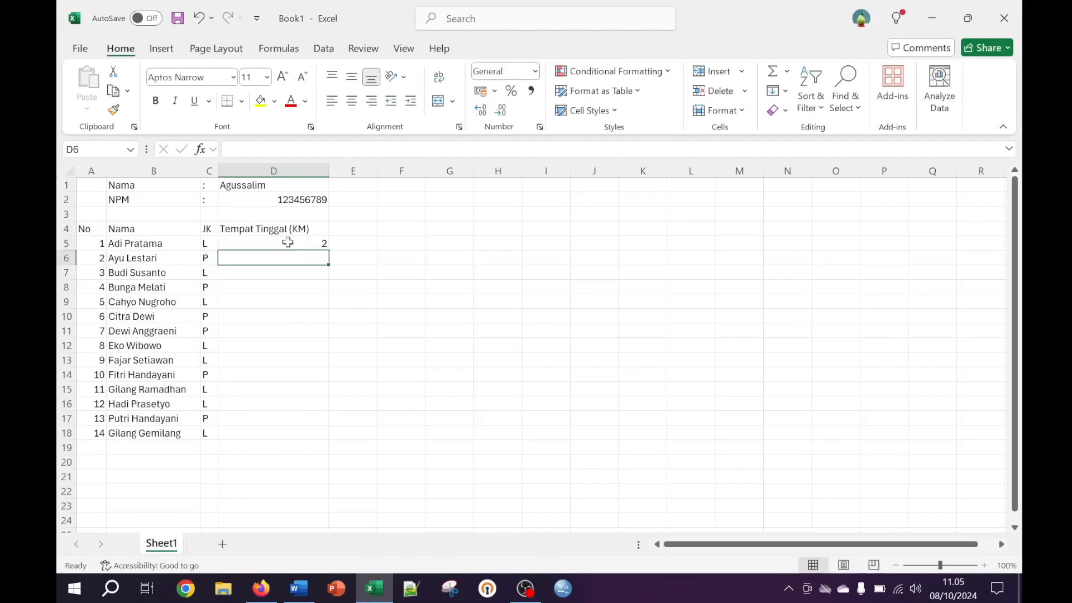
type("1,9")
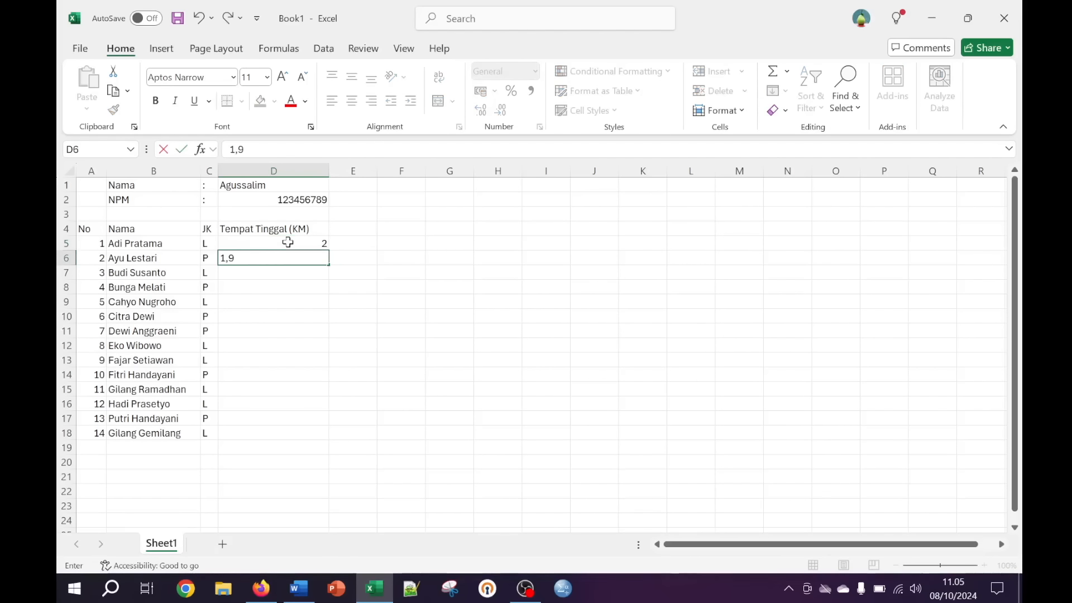
key("Return")
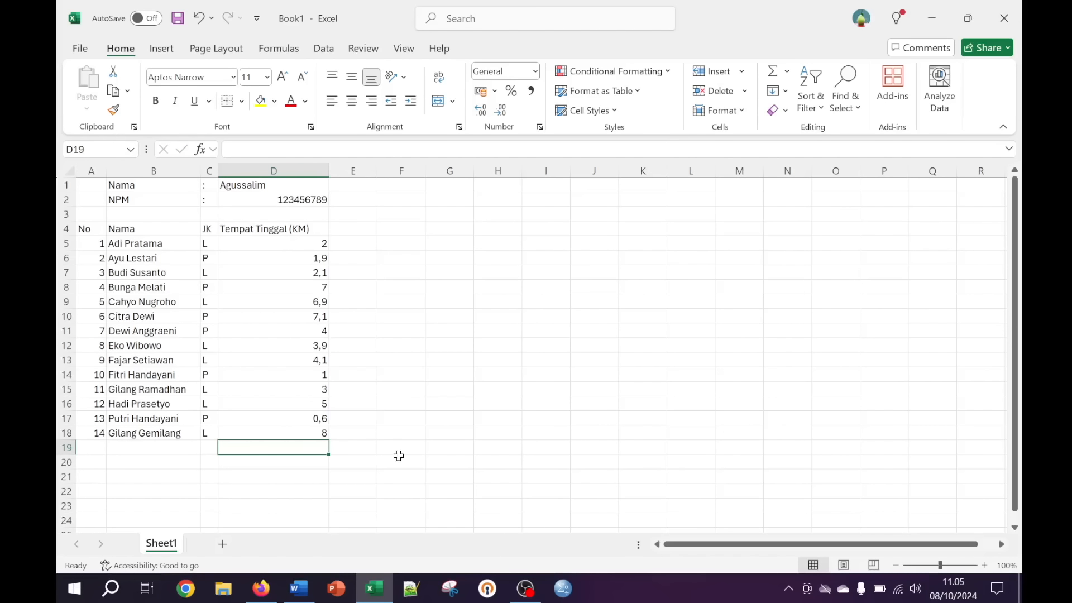
Add the headers Bhs Indonesia in E4 and Bhs Inggris in F4, and widen columns E and F to fit them
left_click(350, 232)
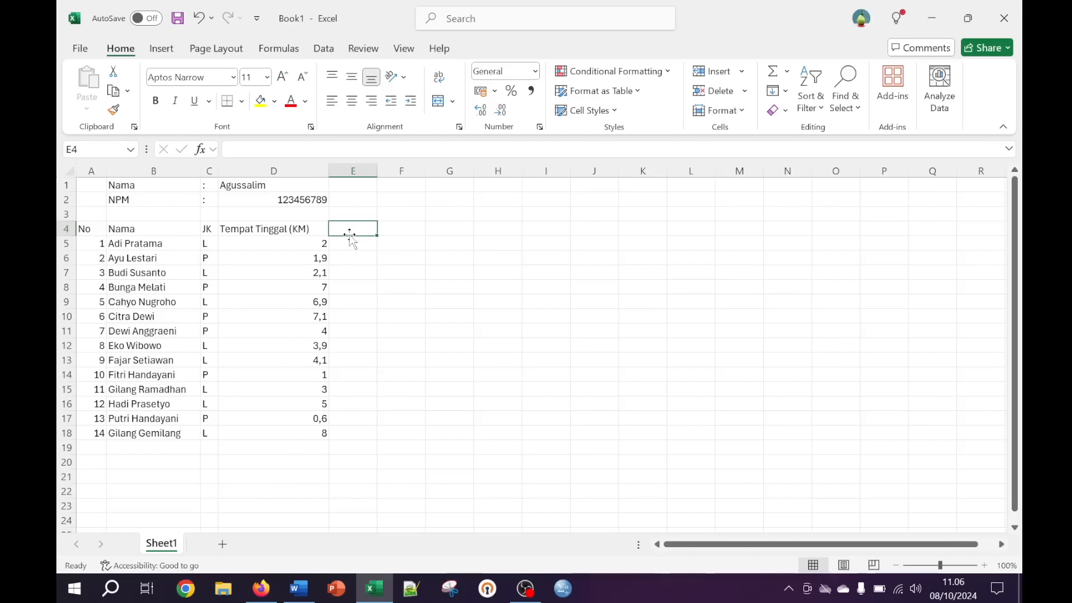
type("Bhs")
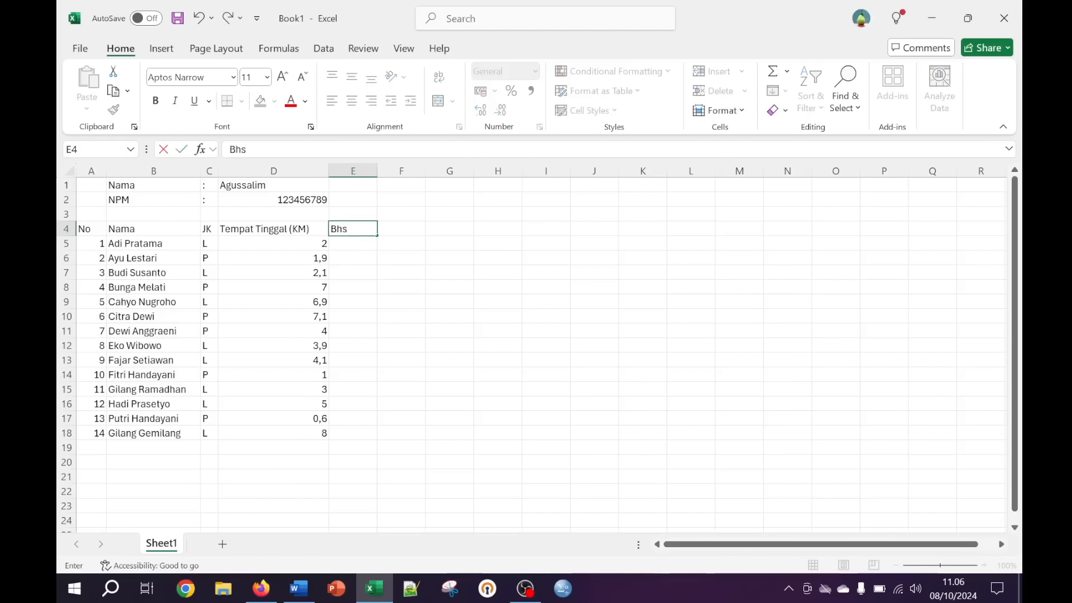
type(" Indonesia")
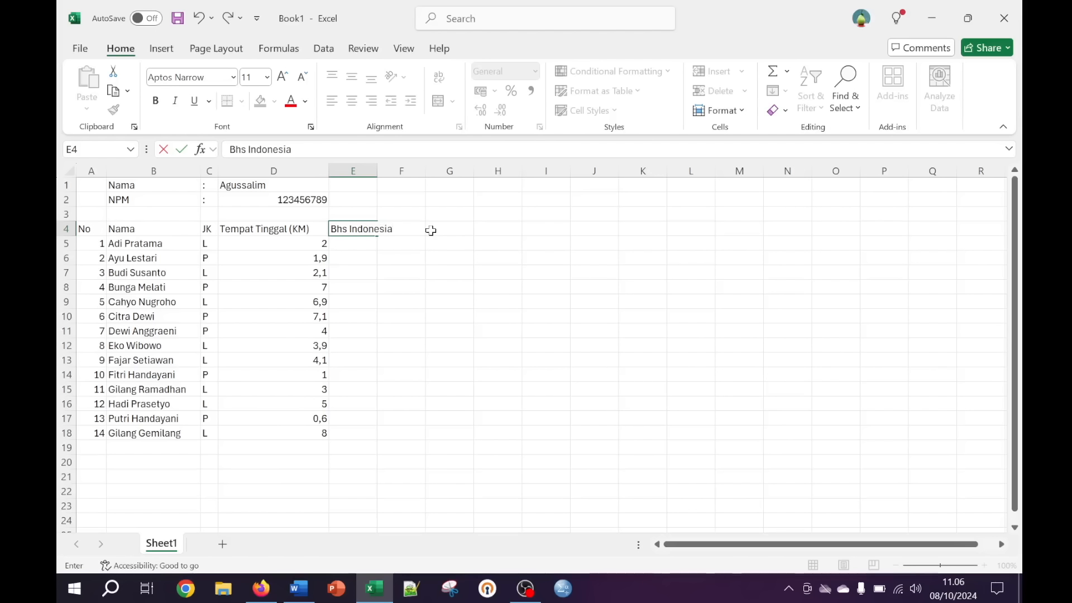
key("Tab")
type("B")
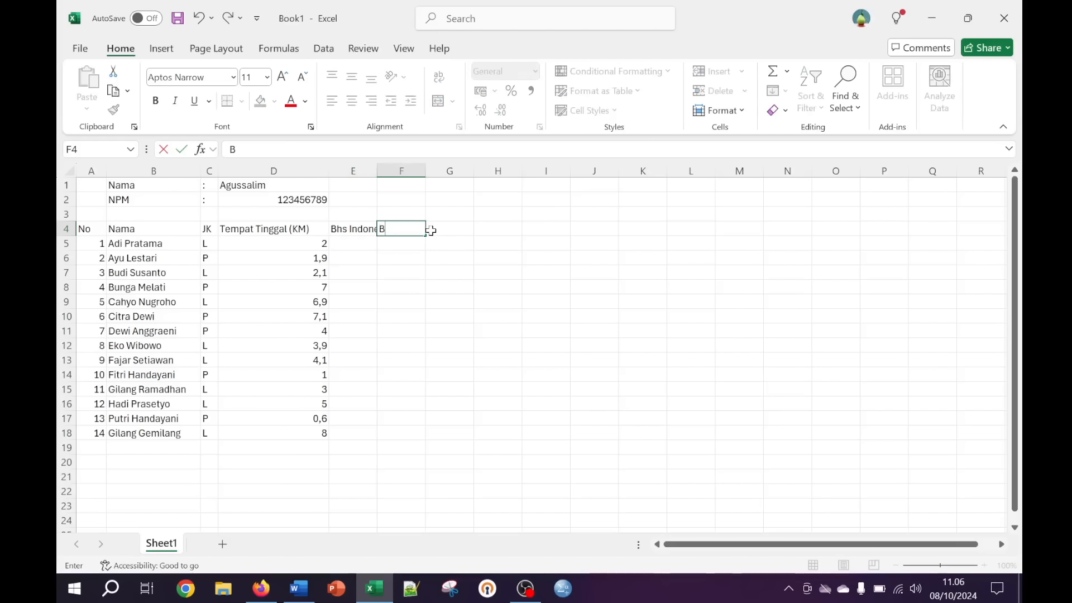
type("hs Inggris")
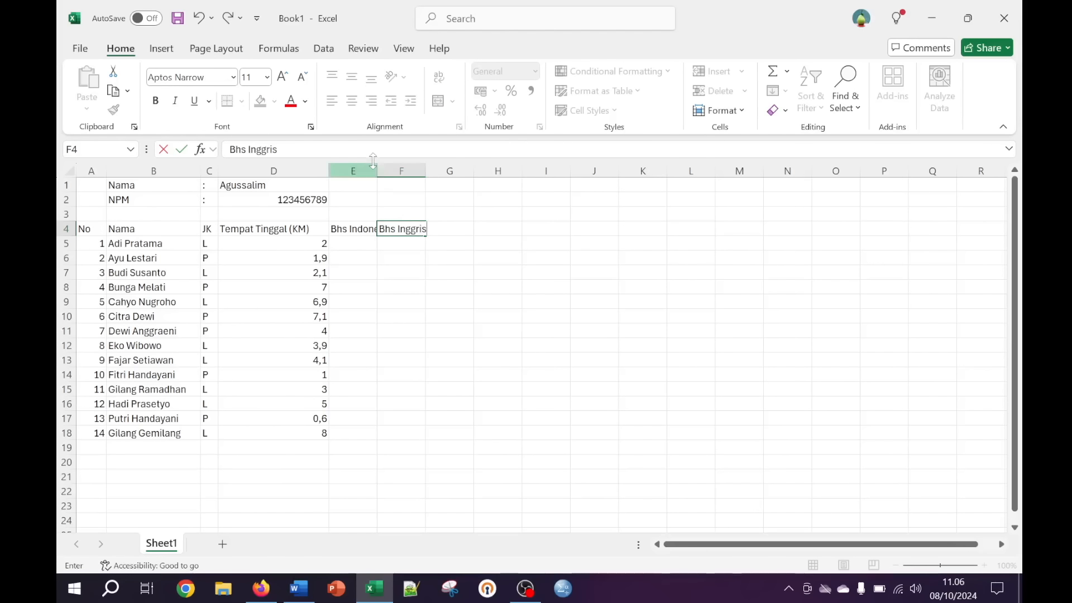
left_click(391, 171)
left_click_drag(377, 171, 468, 173)
left_click(438, 202)
Add the header Matematika in G4 and widen column G to fit it
left_click(490, 235)
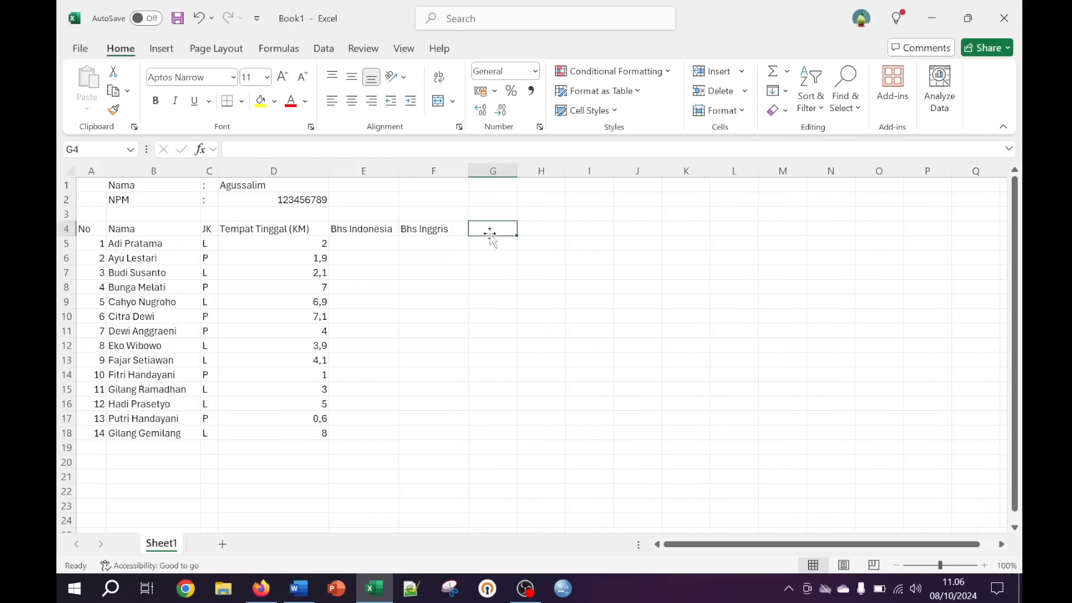
type("Ma")
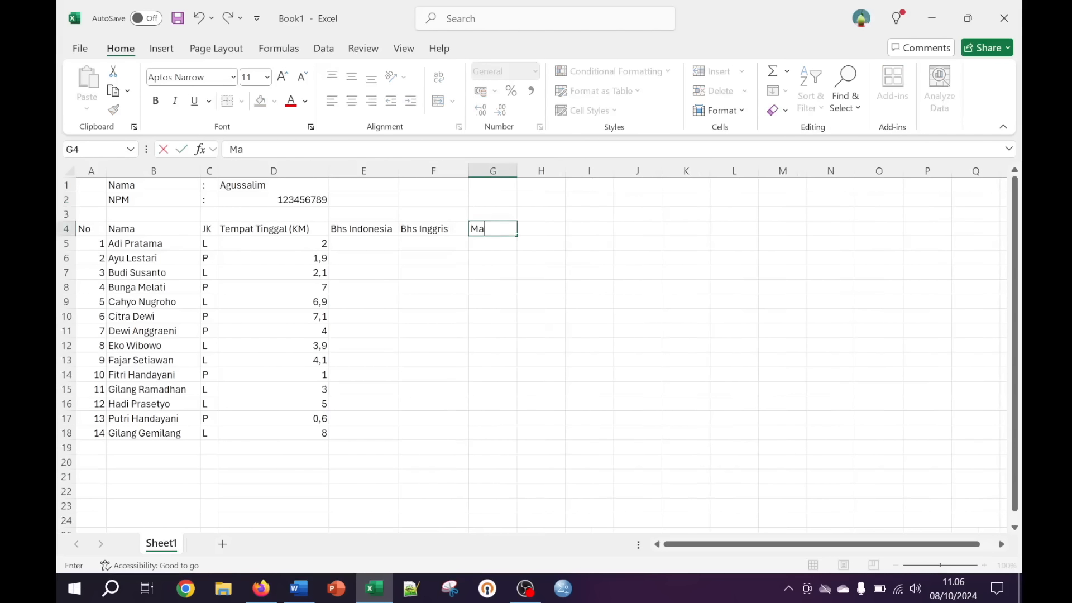
type("tematika")
key("Return")
left_click_drag(517, 173, 532, 174)
left_click(516, 276)
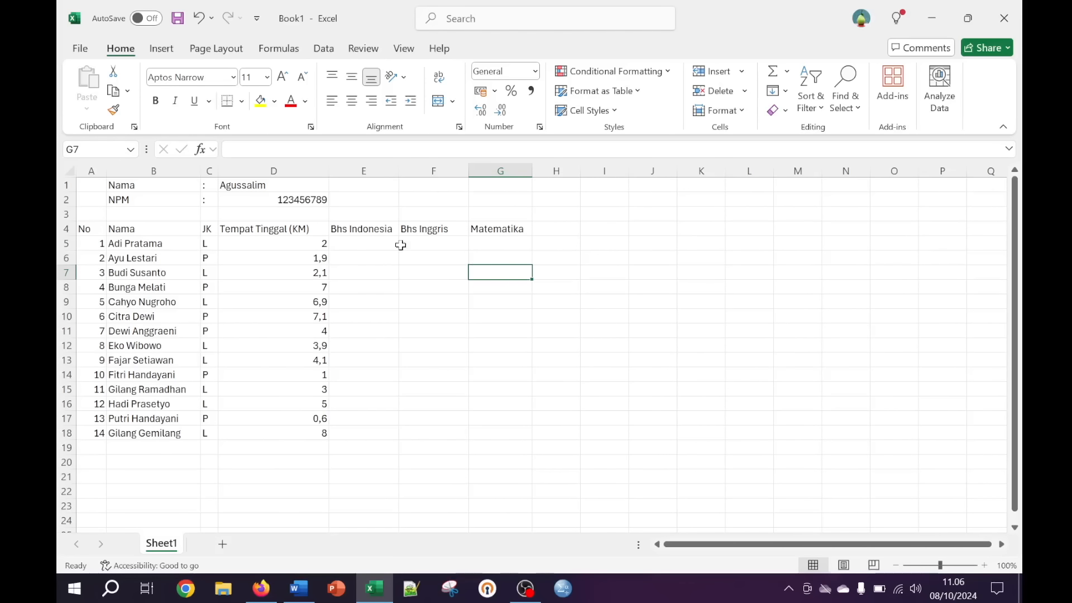
Enter 80 as the Bhs Indonesia score for the first three students in E5:E7
left_click(371, 245)
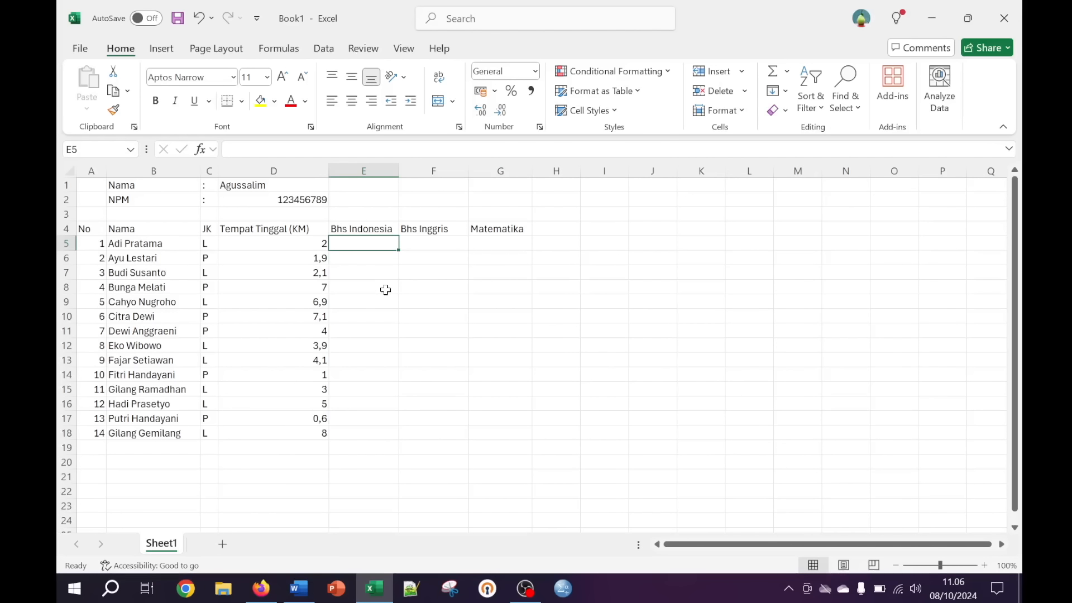
type("80")
key("Return")
type("80")
key("Return")
type("80")
key("Return")
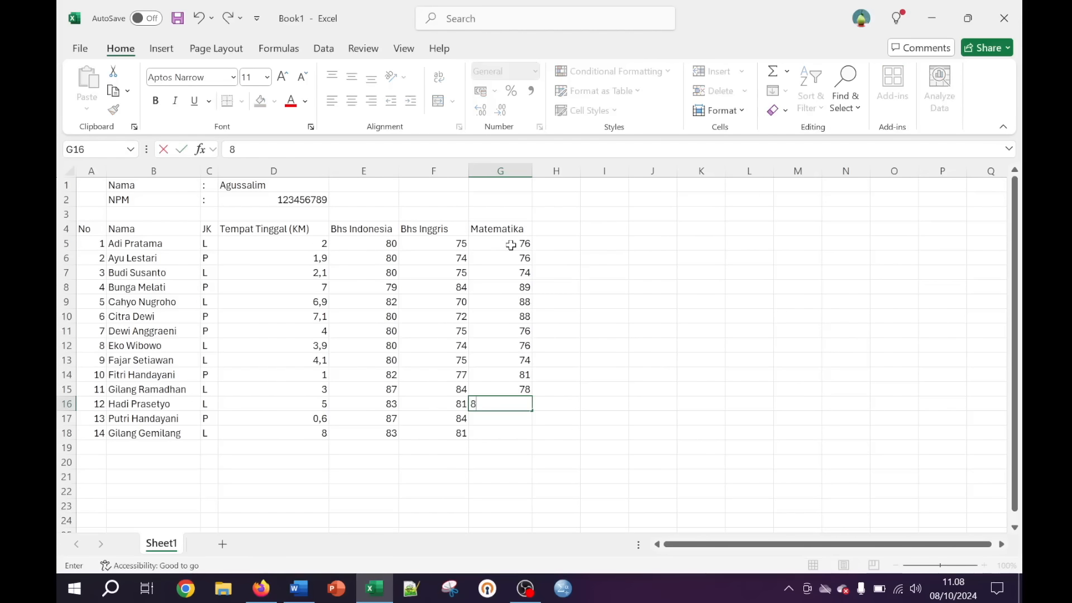
Enter the last three Matematika scores, 86, 78 and 86, in G16:G18
type("6")
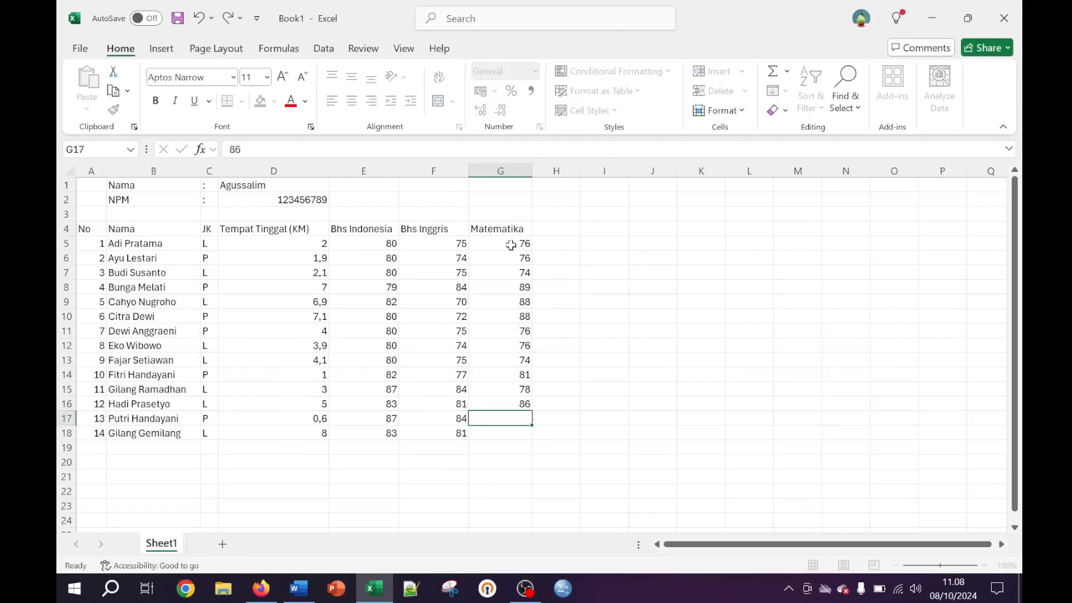
key("Return")
type("78")
key("Return")
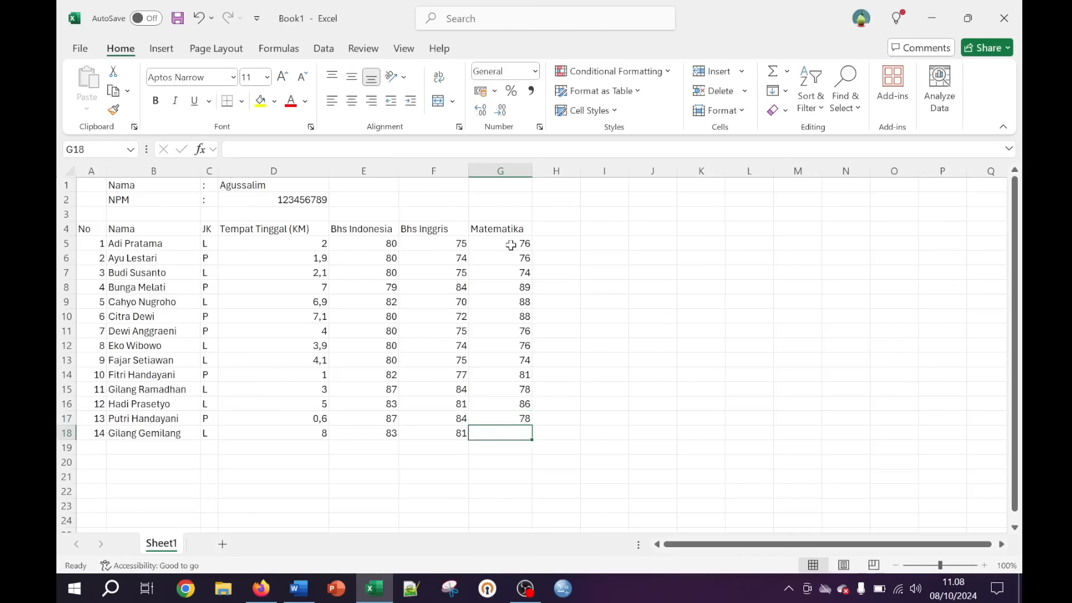
type("86")
key("Return")
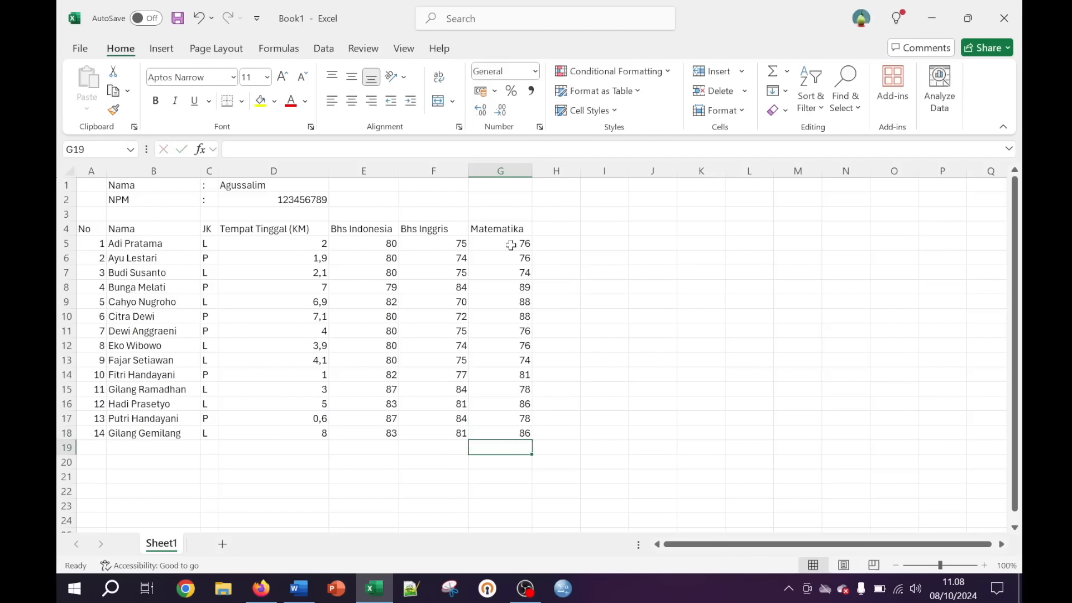
Add the column headers Hadiah in H4 and Kendaraan in I4
left_click(556, 225)
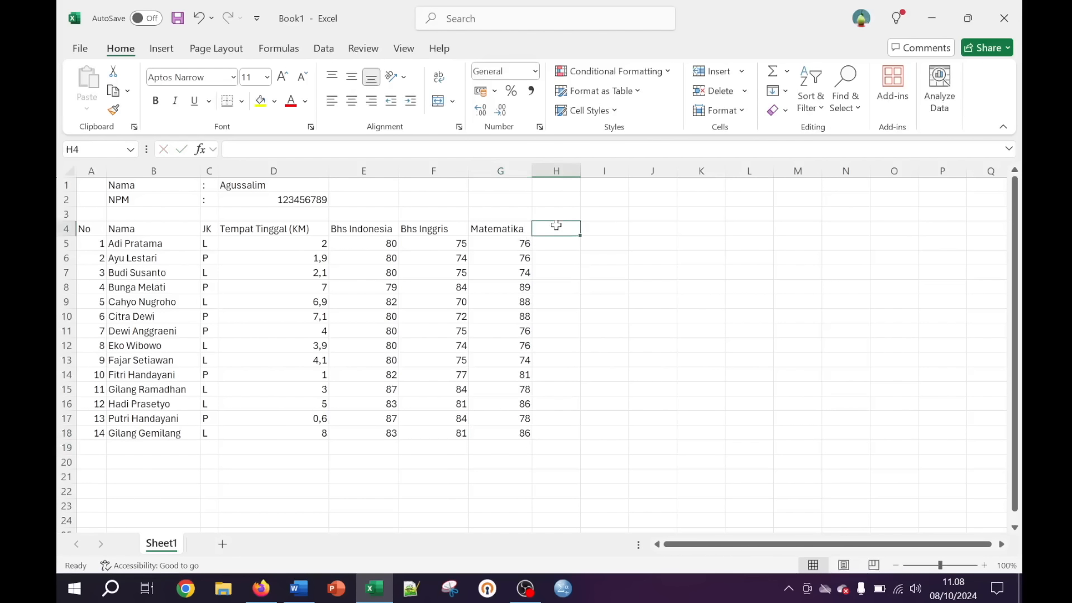
type("Hadiah")
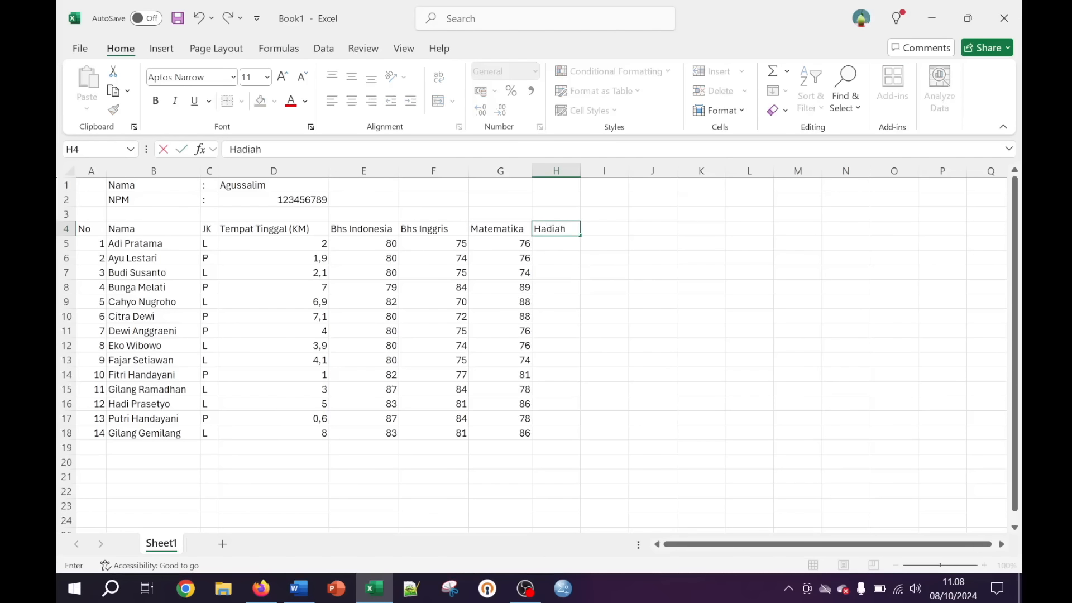
left_click(591, 226)
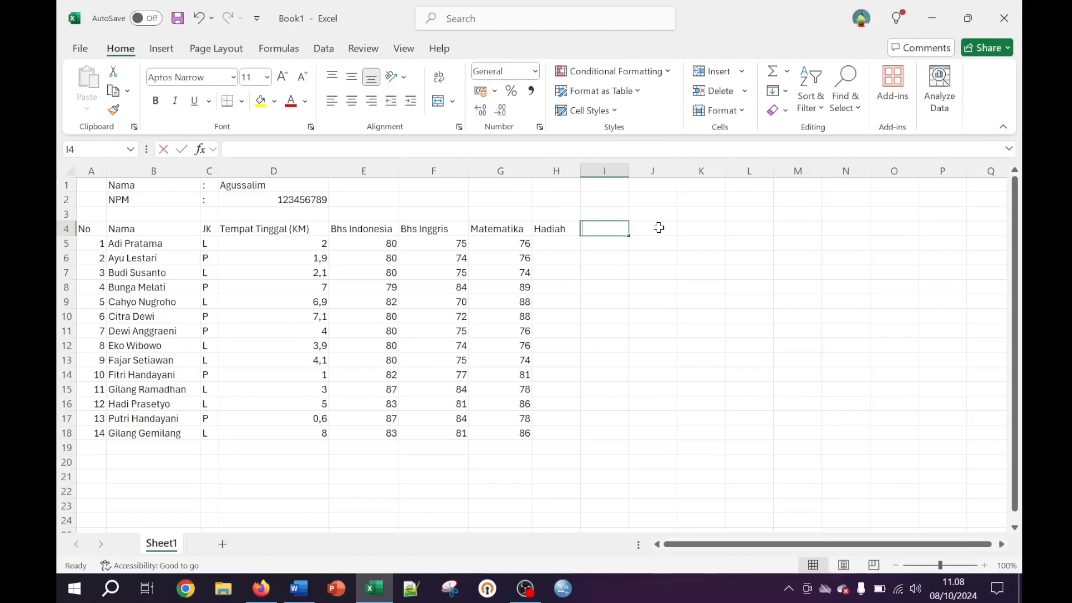
type("Kendaraan")
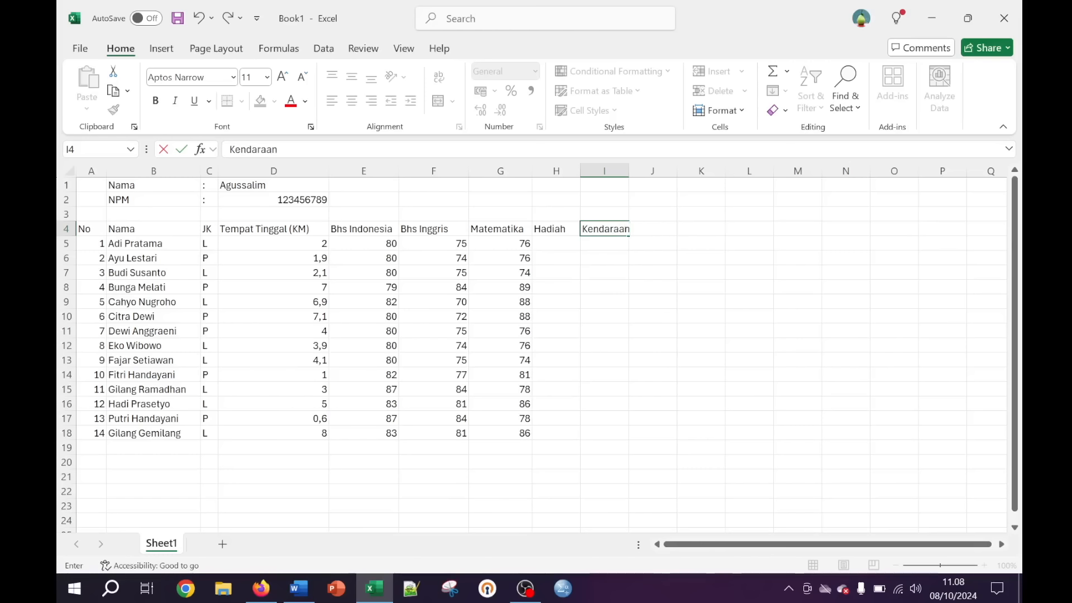
Add the column headers Kategori in J4, Hasil in K4 and Olimpiade in L4
key("Tab")
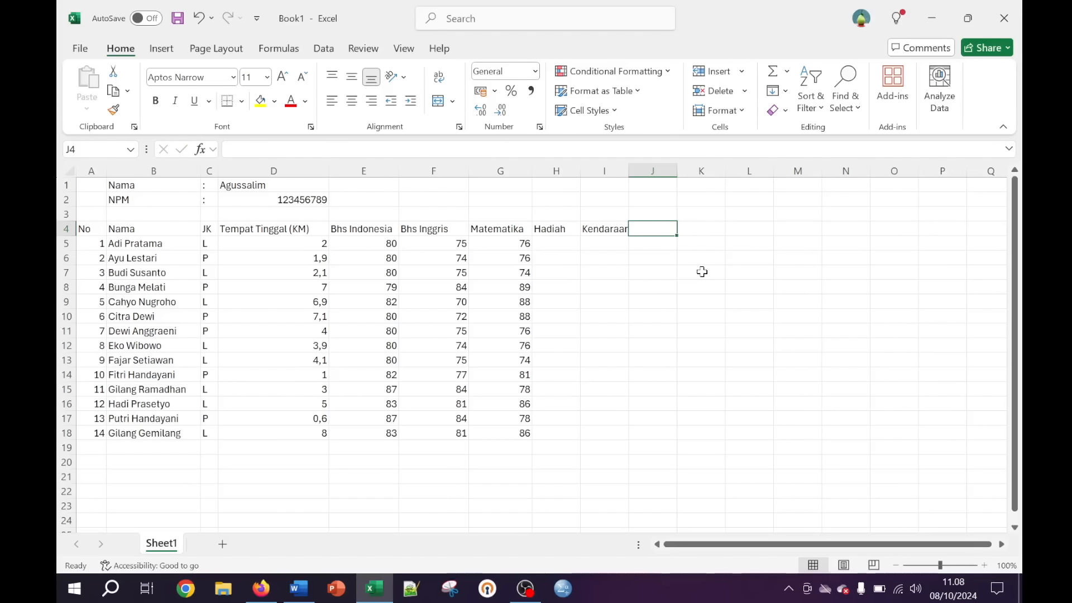
type("Kategori")
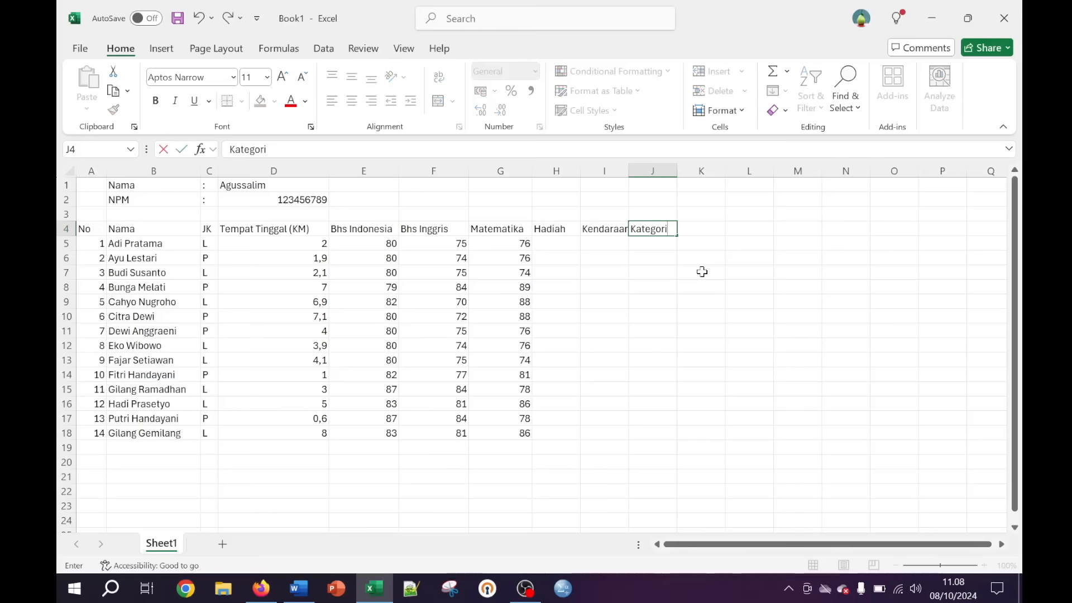
left_click(702, 272)
left_click(701, 230)
type("Hasil")
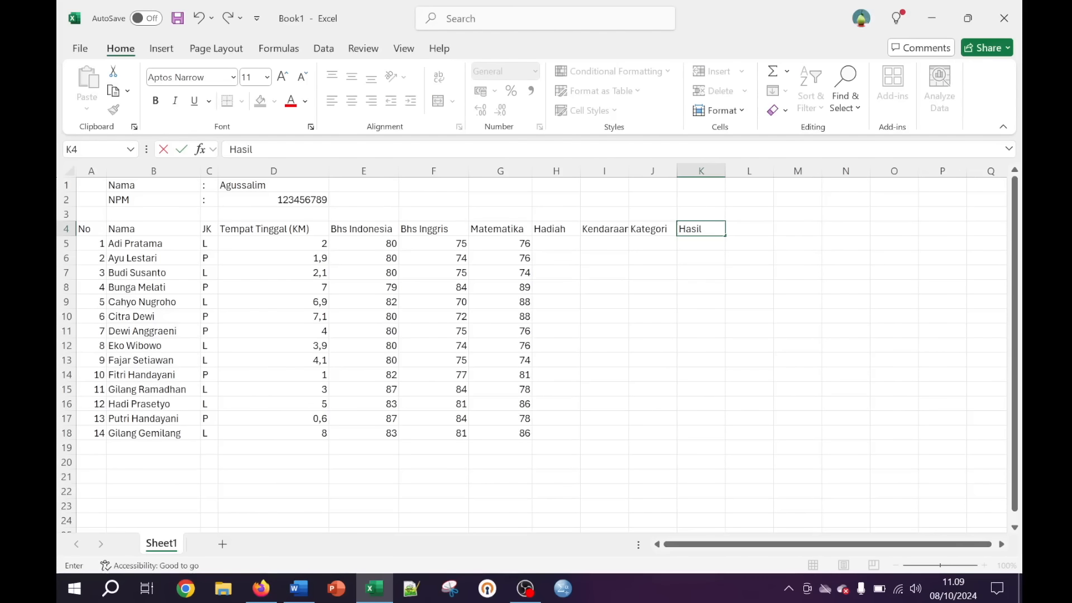
left_click(753, 229)
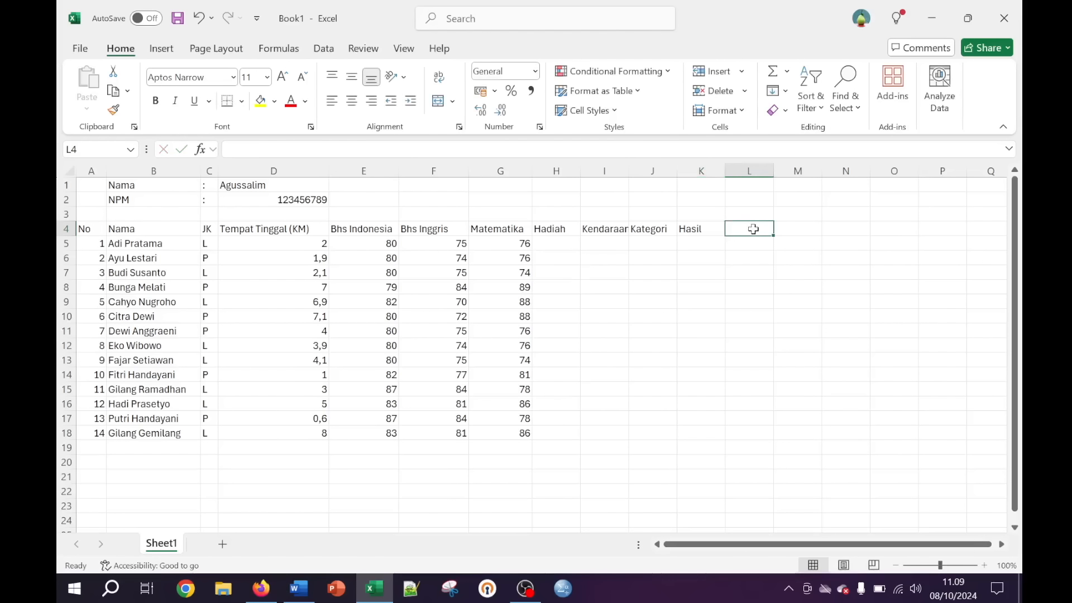
type("Olimpiade")
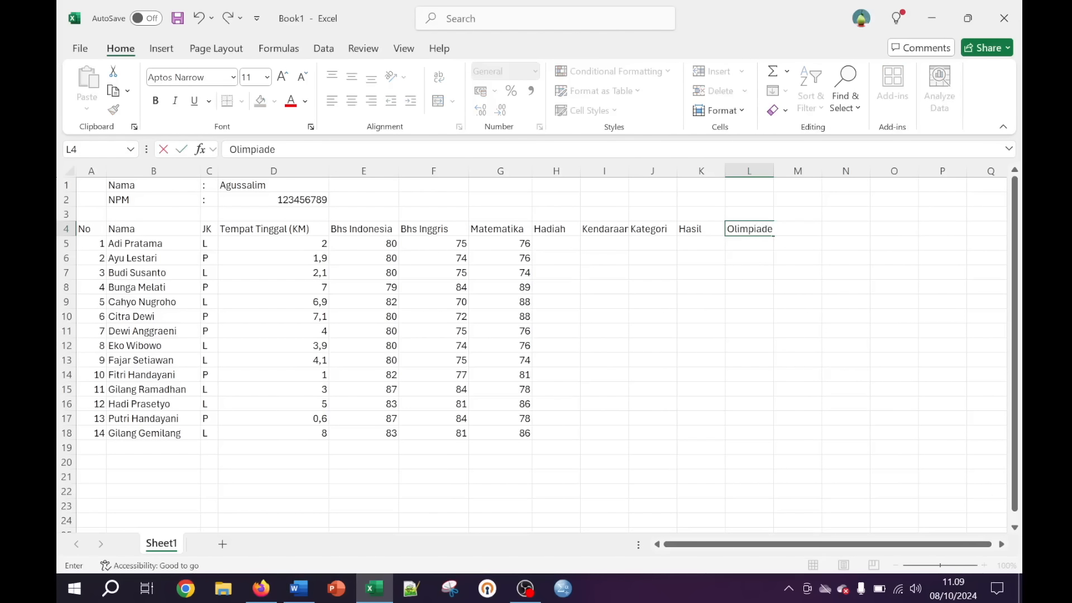
left_click(779, 259)
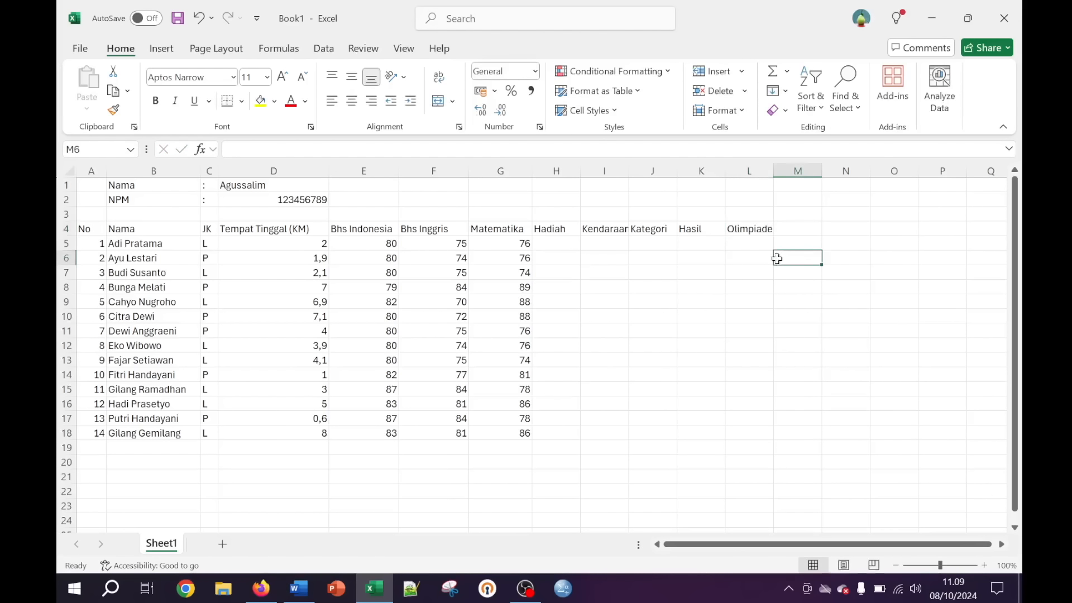
Widen columns H through L to give the Hadiah, Kendaraan, Kategori, Hasil and Olimpiade headers more room
scroll(607, 267, "right", 3)
scroll(607, 267, "right", 10)
scroll(608, 267, "left", 13)
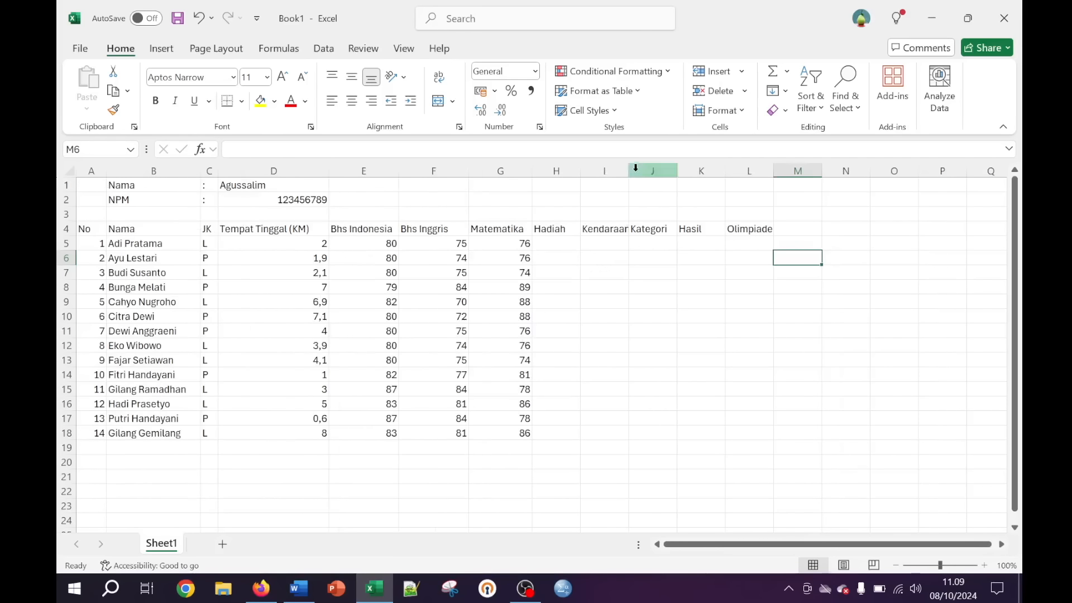
left_click_drag(629, 168, 645, 168)
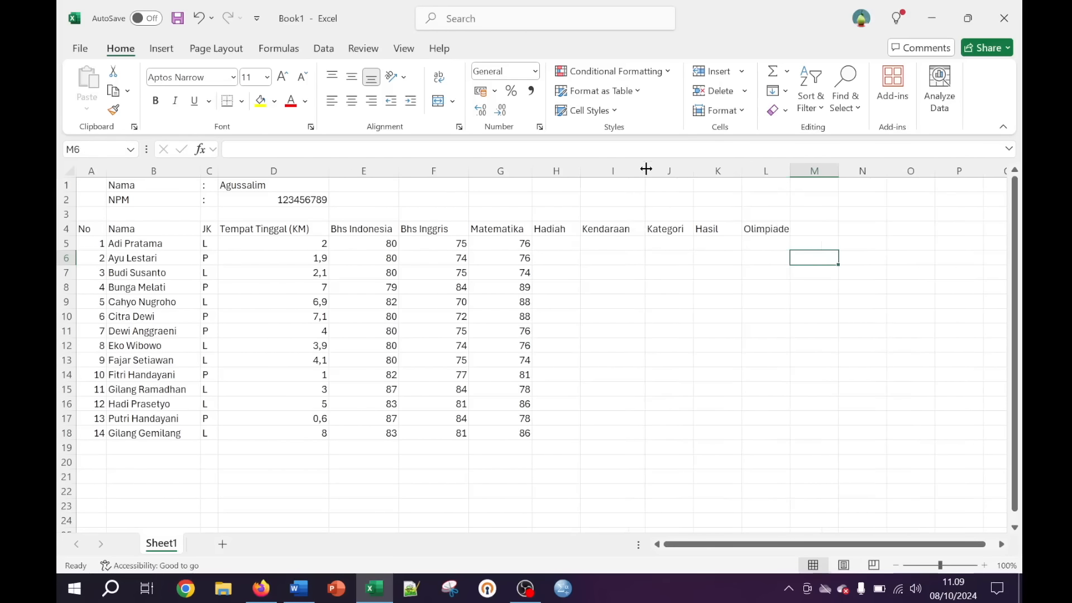
left_click(635, 312)
left_click_drag(580, 171, 601, 171)
left_click_drag(667, 170, 910, 172)
left_click(750, 302)
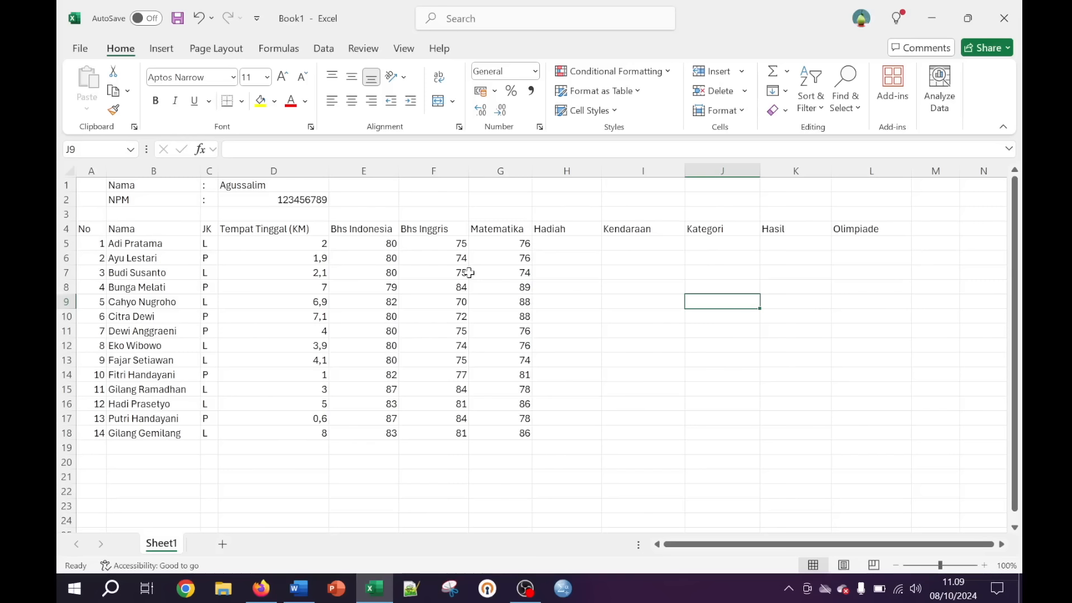
Center the No column in A4:A18 and the JK column in C4:C18 horizontally
left_click(87, 228)
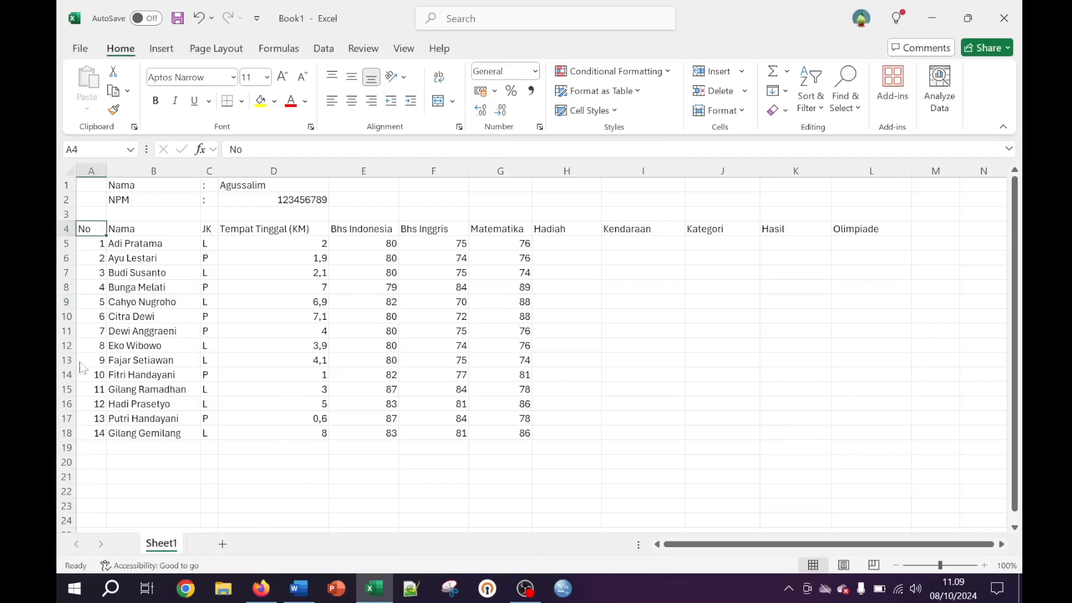
left_click(85, 229, "shift")
left_click(352, 100)
left_click(249, 426)
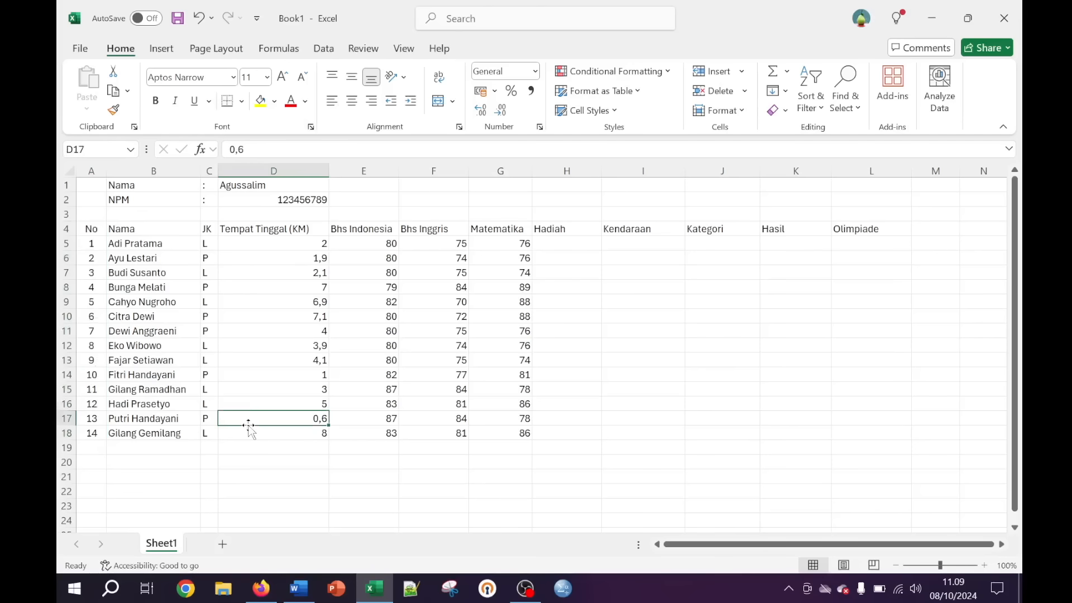
left_click(209, 229)
left_click(209, 433, "shift")
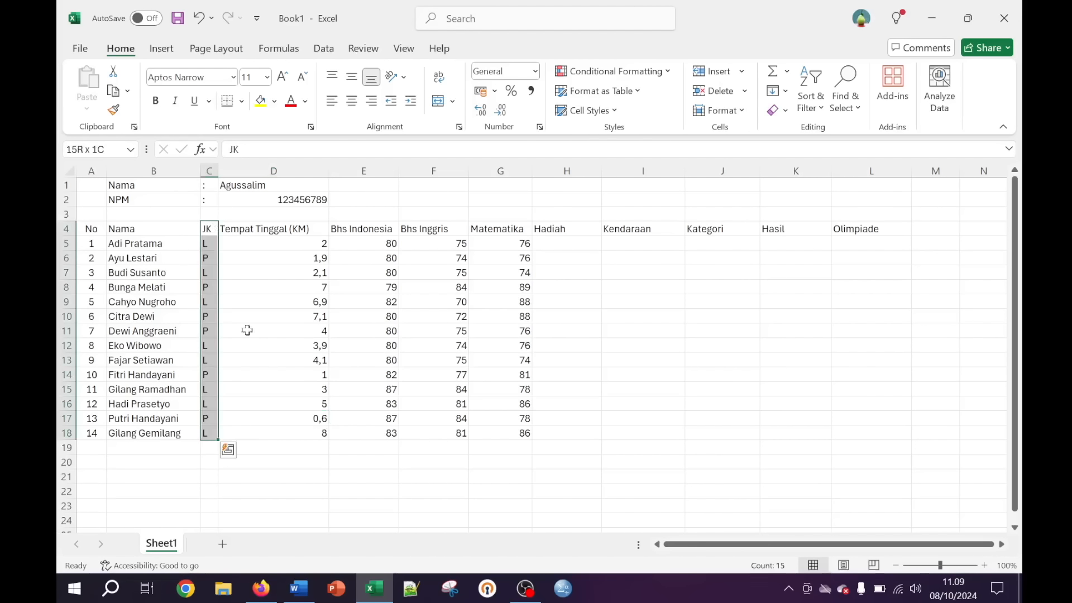
left_click(352, 100)
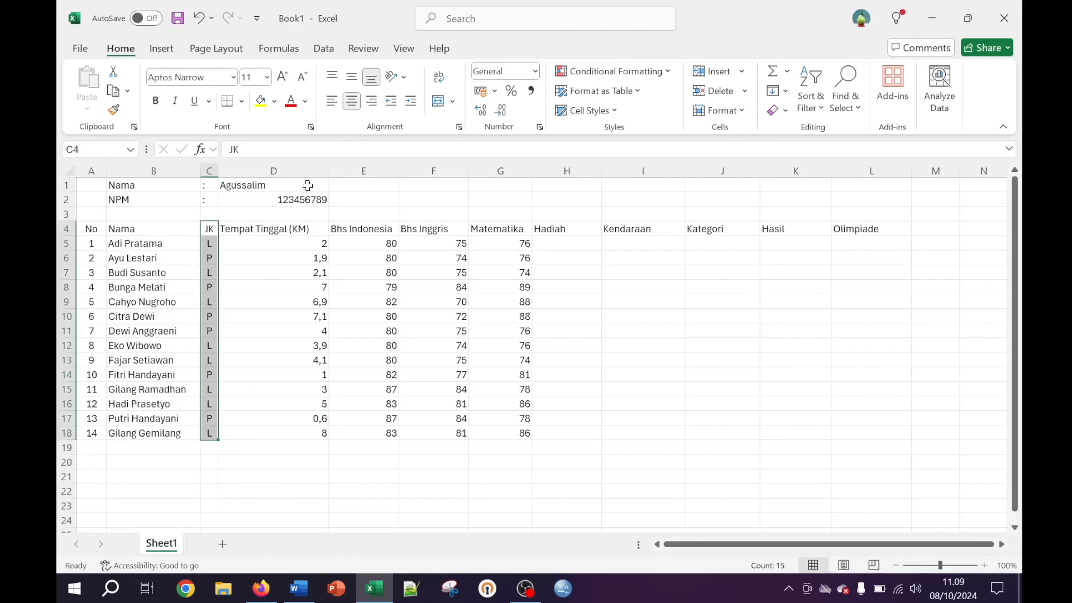
Center the home distance and the three subject score columns horizontally in D4:G18
left_click(291, 228)
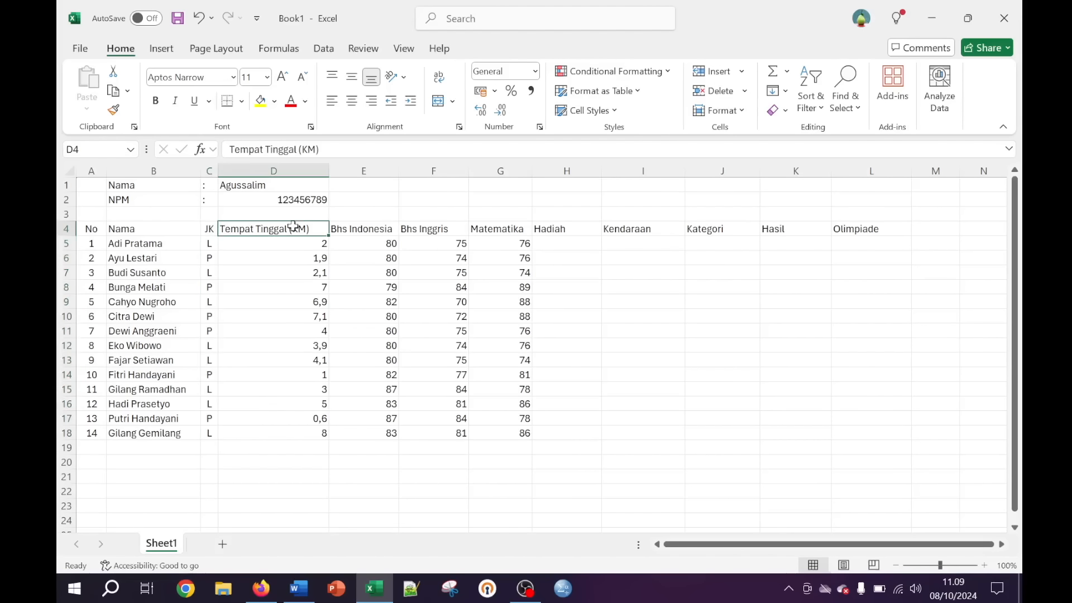
left_click(523, 433, "shift")
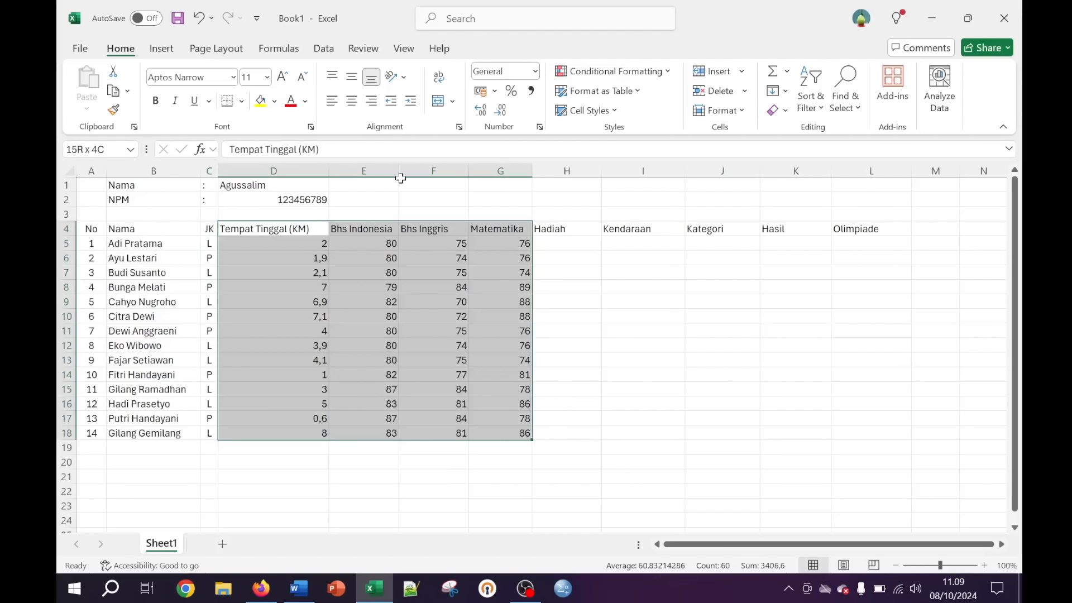
left_click(352, 101)
left_click(414, 303)
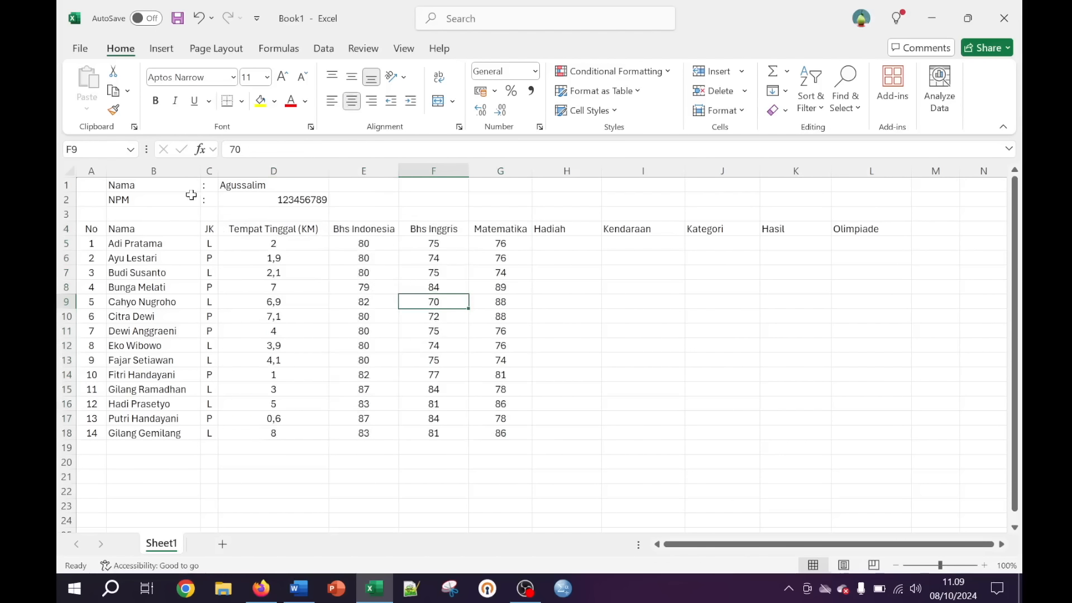
Left-align the student name and NPM values in D1:D2
left_click(249, 186)
left_click(253, 200, "shift")
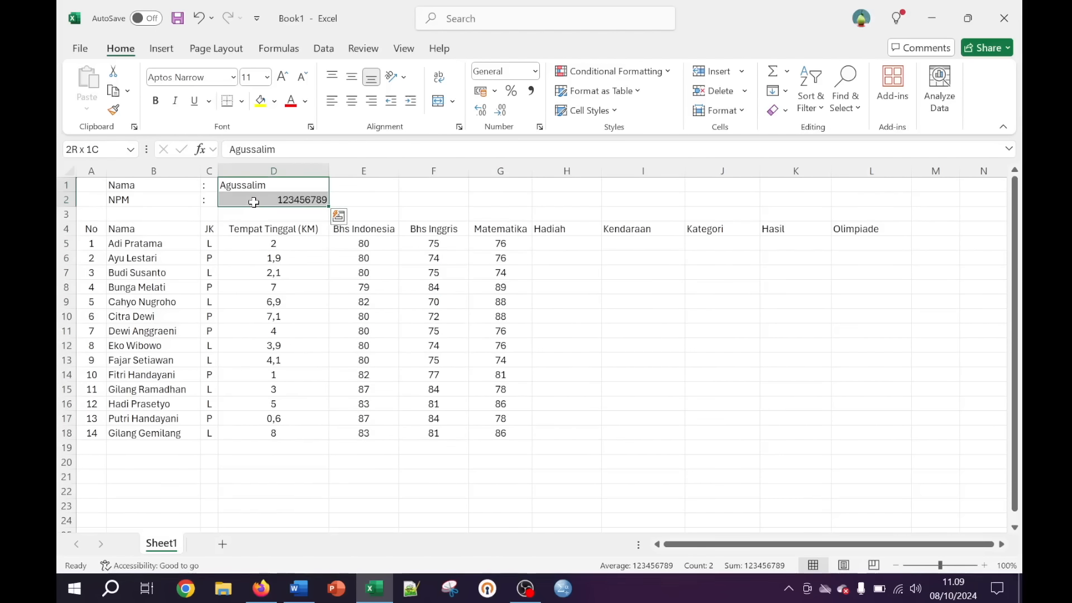
left_click(332, 102)
left_click(297, 275)
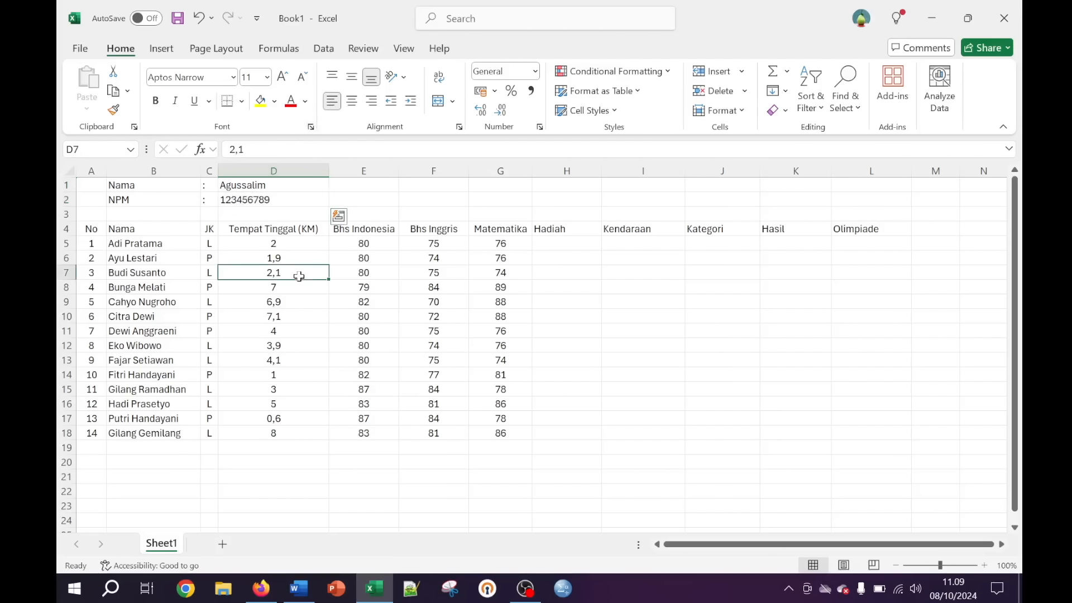
left_click(423, 316)
left_click(593, 357)
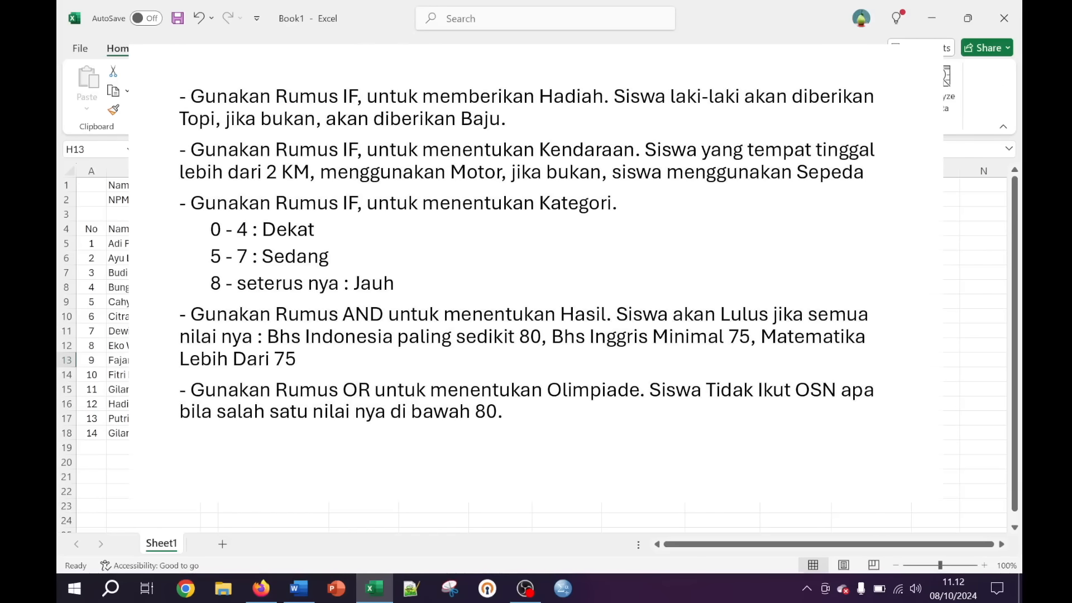
Set the worksheet zoom to 120%
left_click(567, 243)
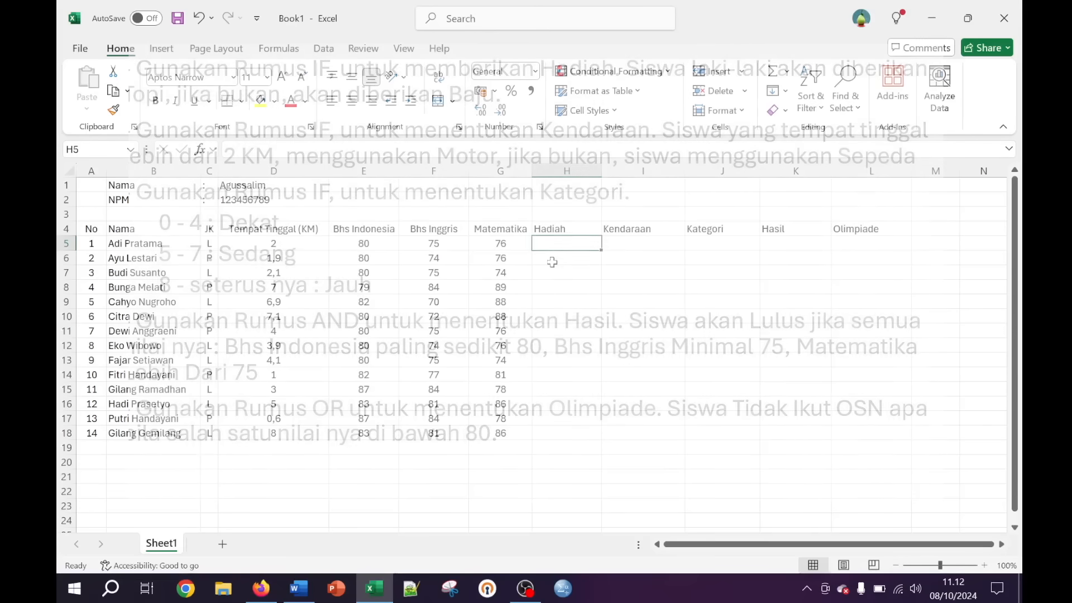
scroll(553, 262, "right", 3)
scroll(552, 262, "right", 1)
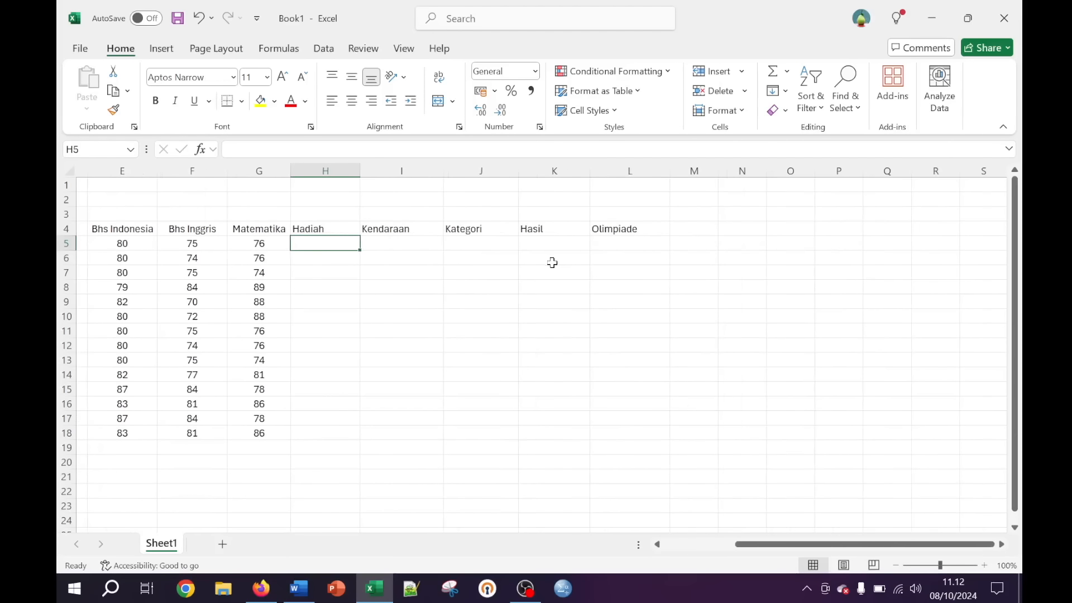
left_click(985, 566)
left_click(986, 566)
scroll(613, 396, "right", 5)
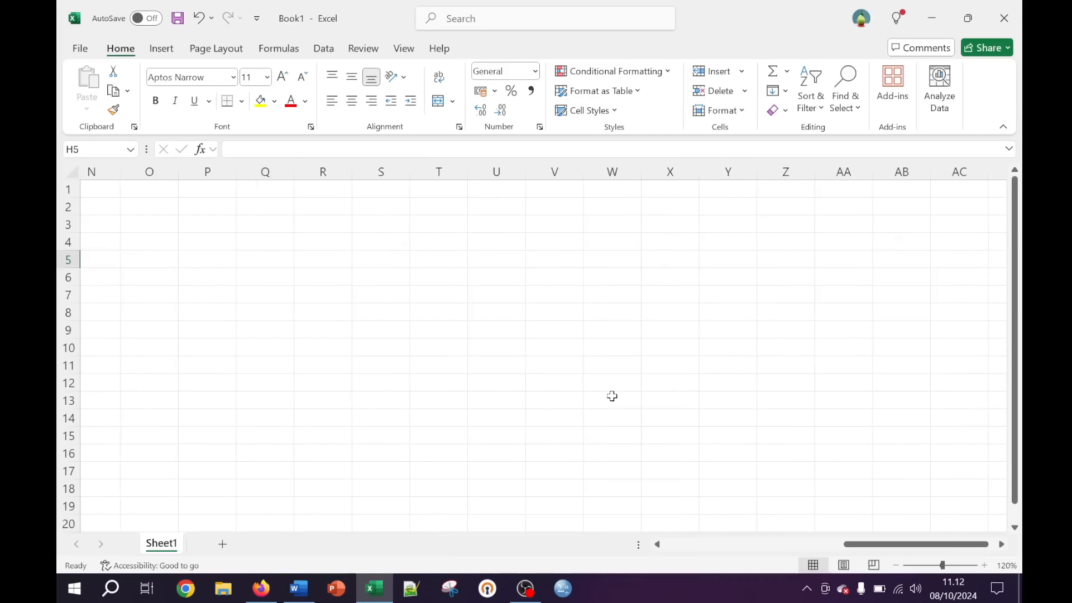
scroll(612, 396, "left", 5)
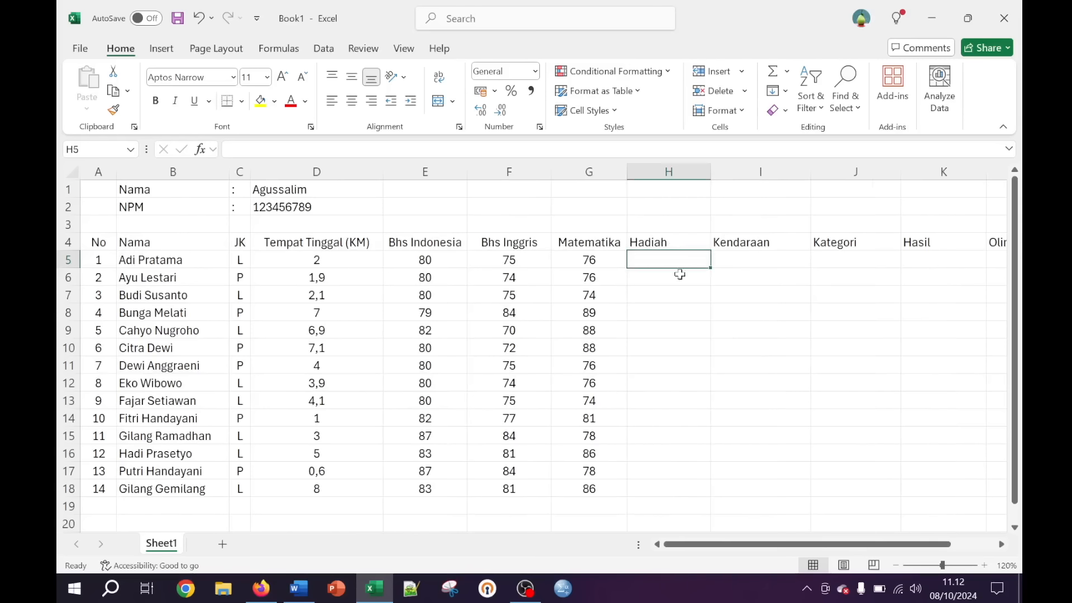
Examine the gender codes in C5:C7 that determine the Hadiah values
left_click(671, 295)
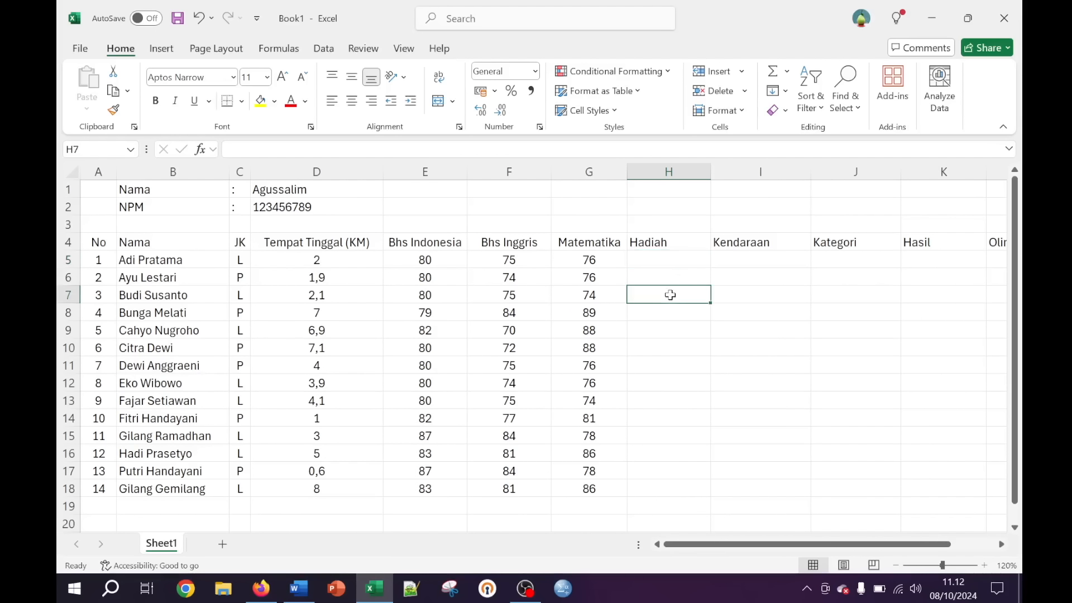
left_click(238, 261)
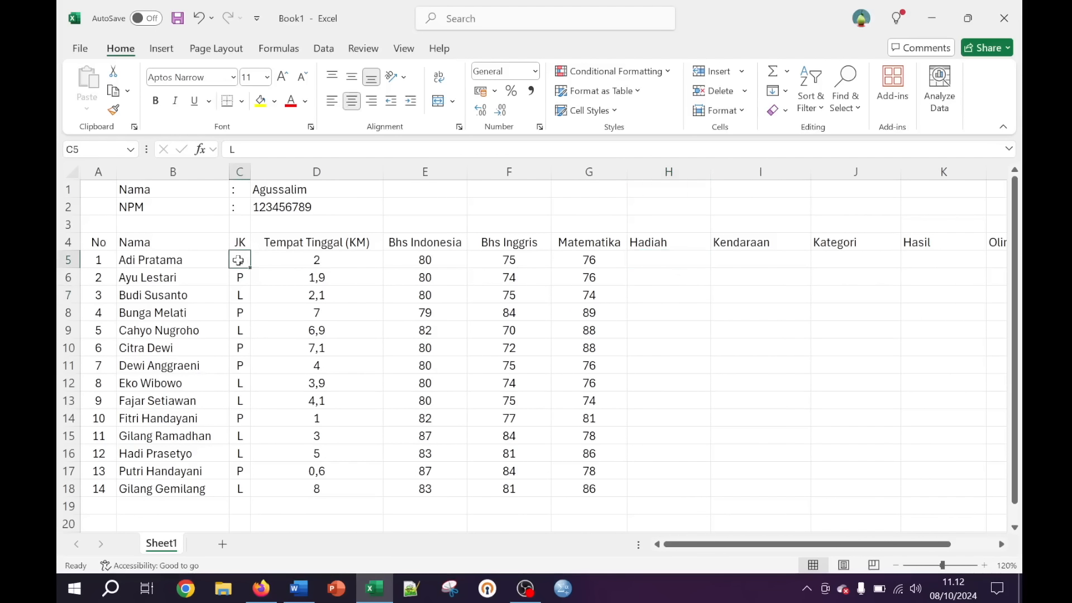
left_click(240, 278)
left_click(240, 296)
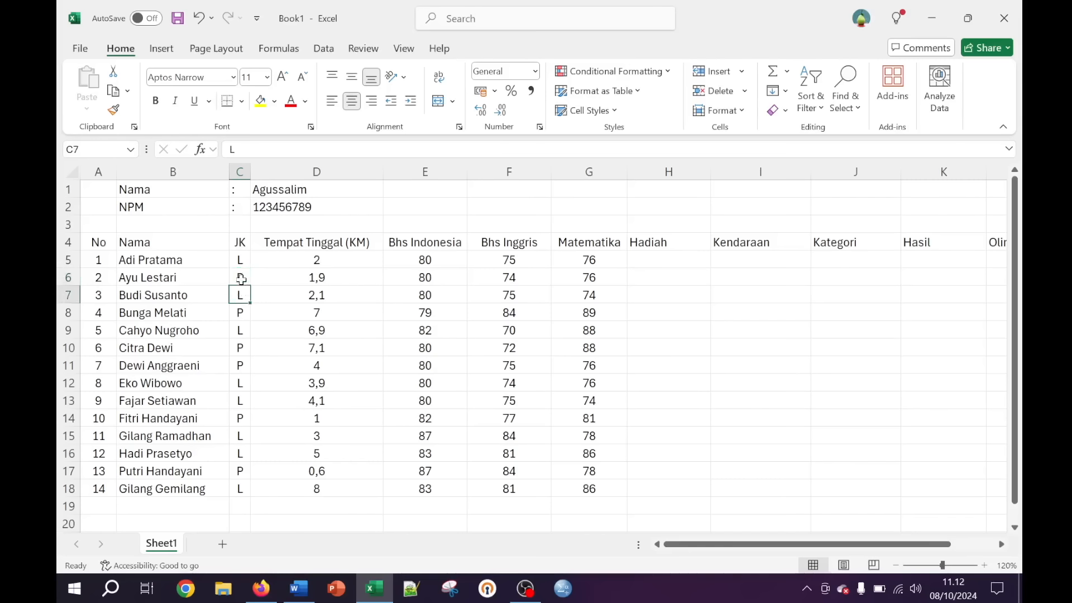
left_click(243, 260)
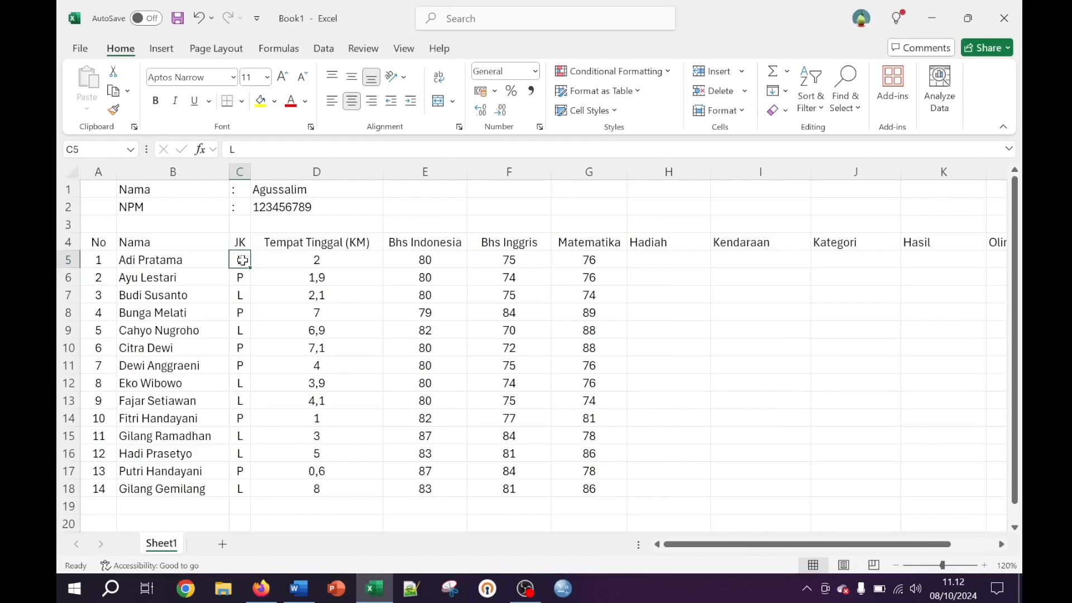
left_click(641, 256)
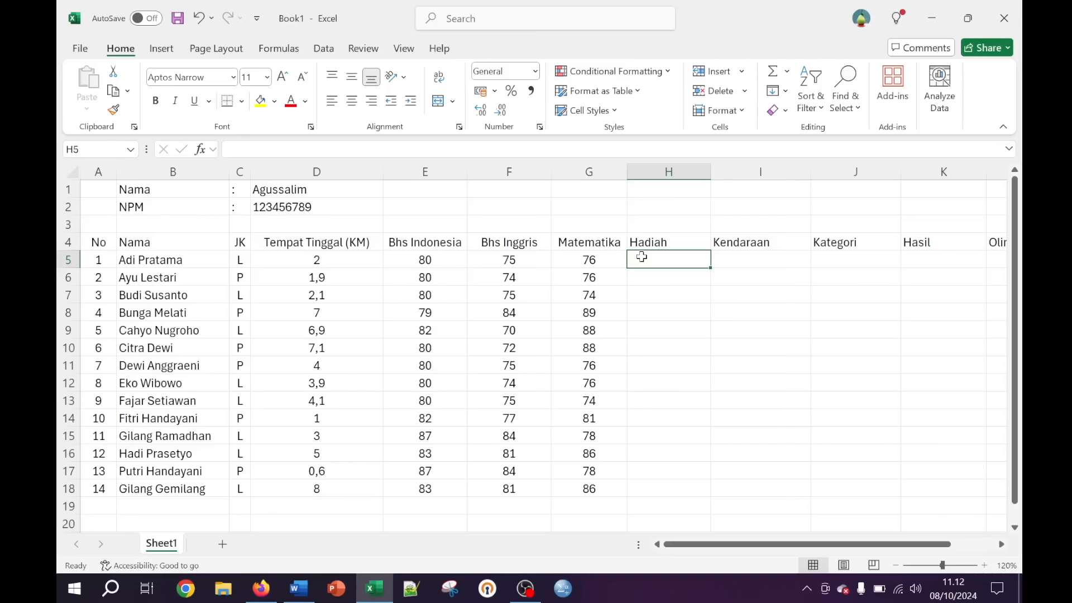
left_click(652, 245)
Begin an IF formula in H5 under Hadiah that tests whether the gender code in C5 equals "L"
left_click(659, 259)
type("=")
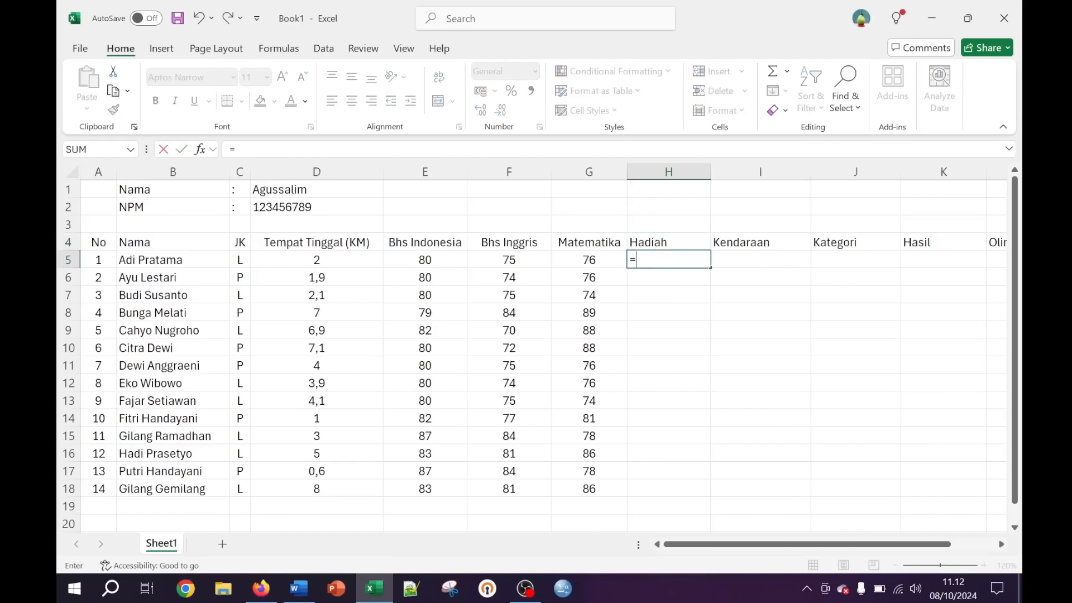
type("IF")
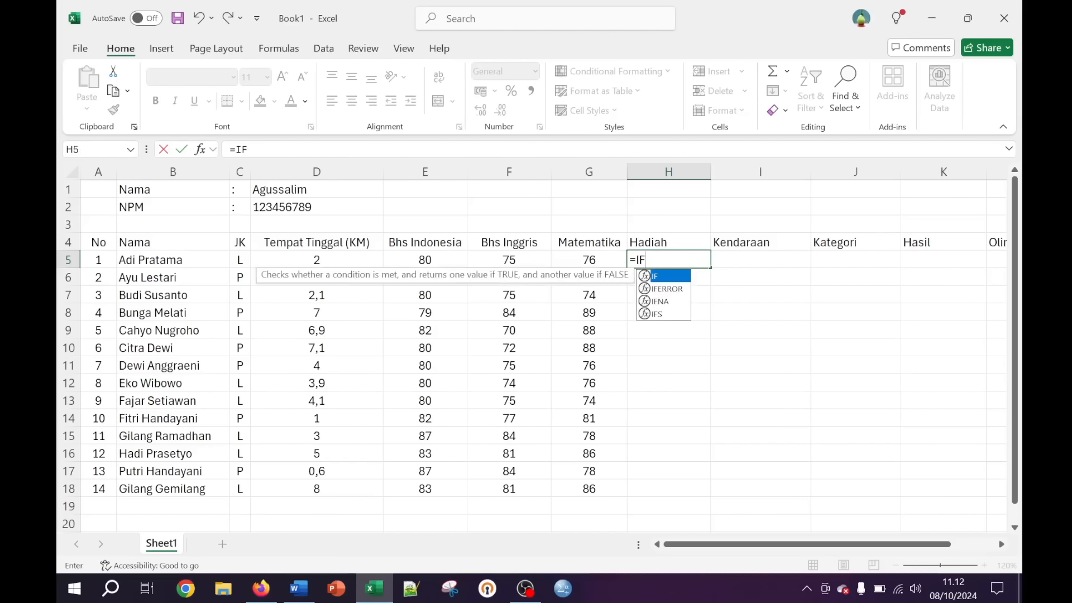
type("(")
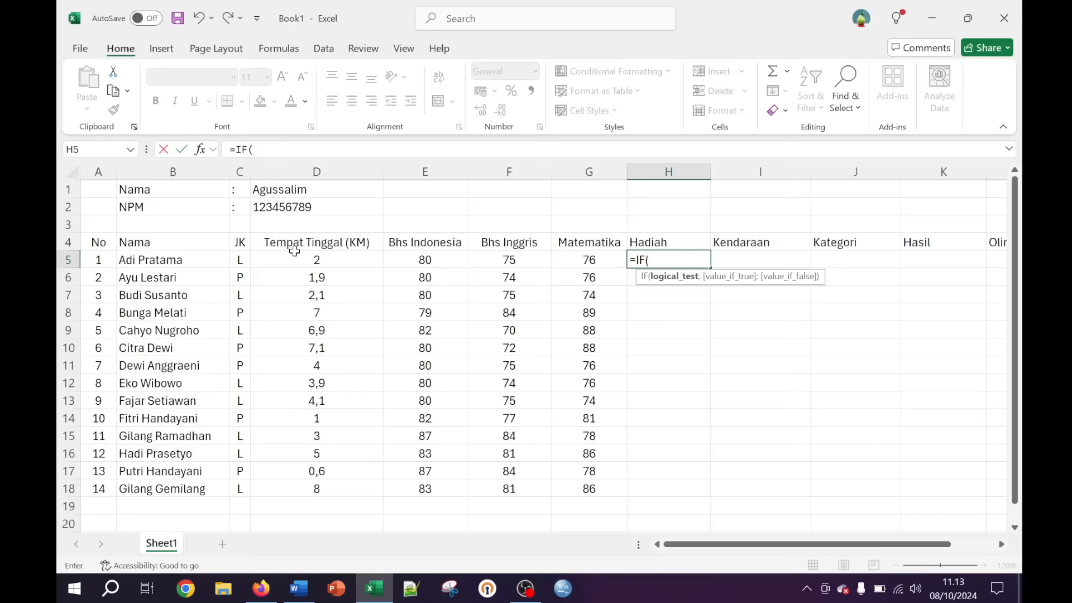
left_click(240, 262)
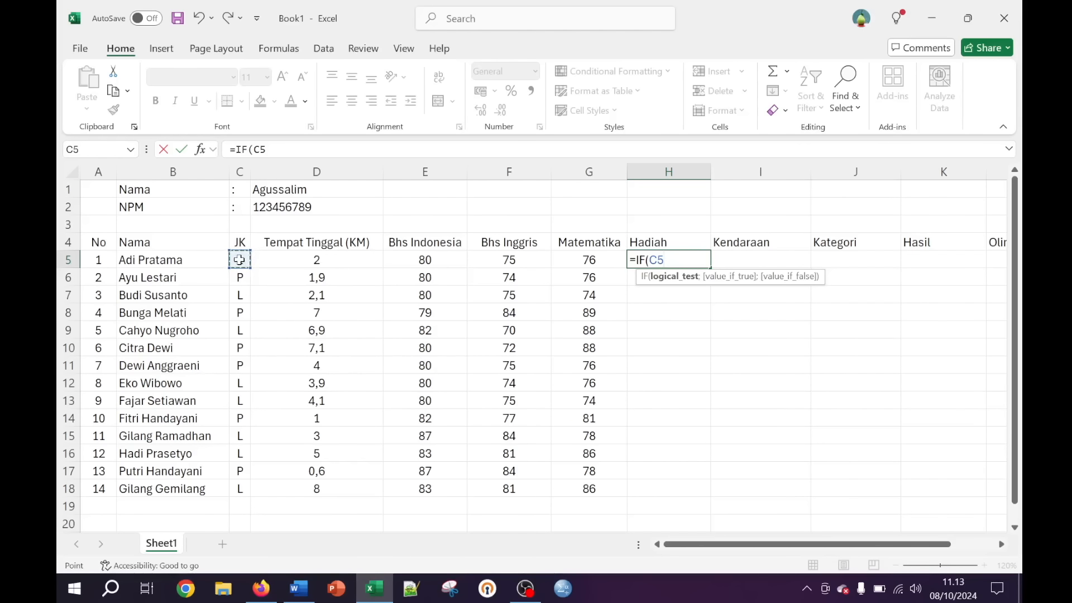
type("=\"L\"")
key("Return")
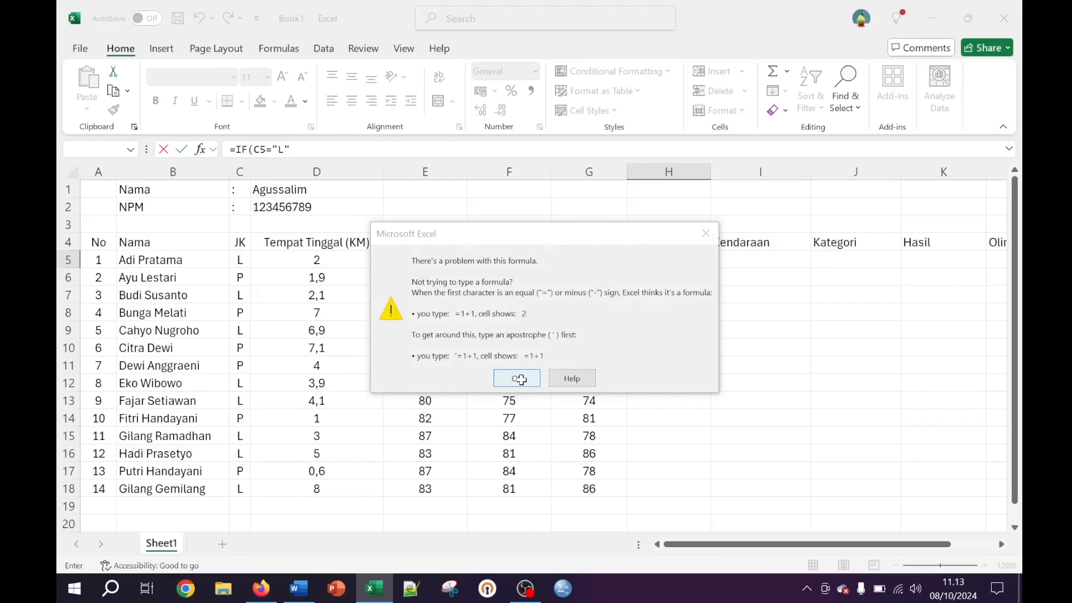
left_click(516, 378)
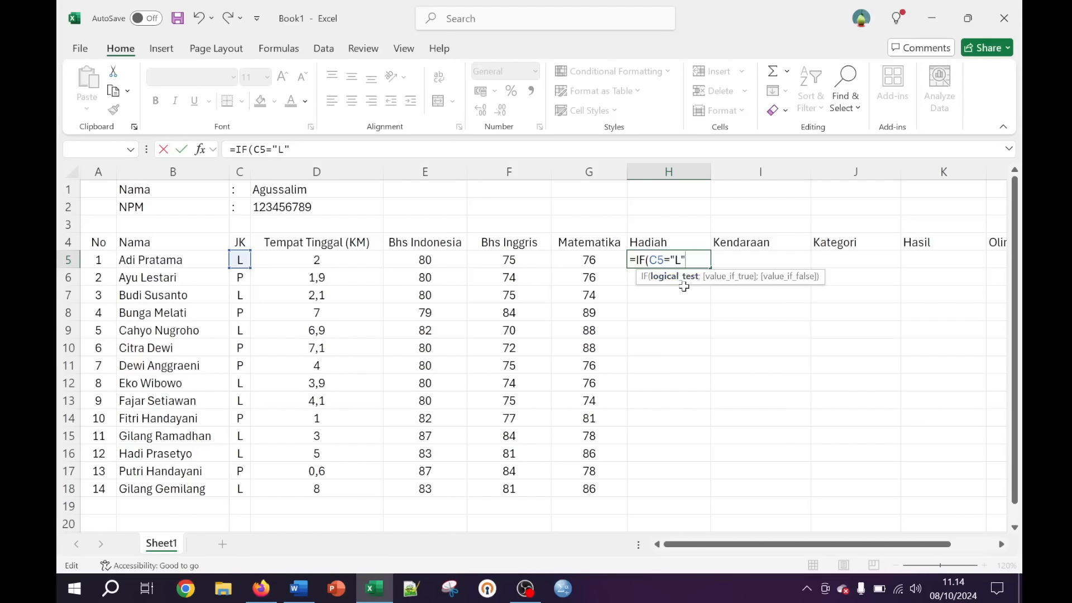
Complete the H5 formula with "Topi" as the true value and "Baju" as the false value
type(";")
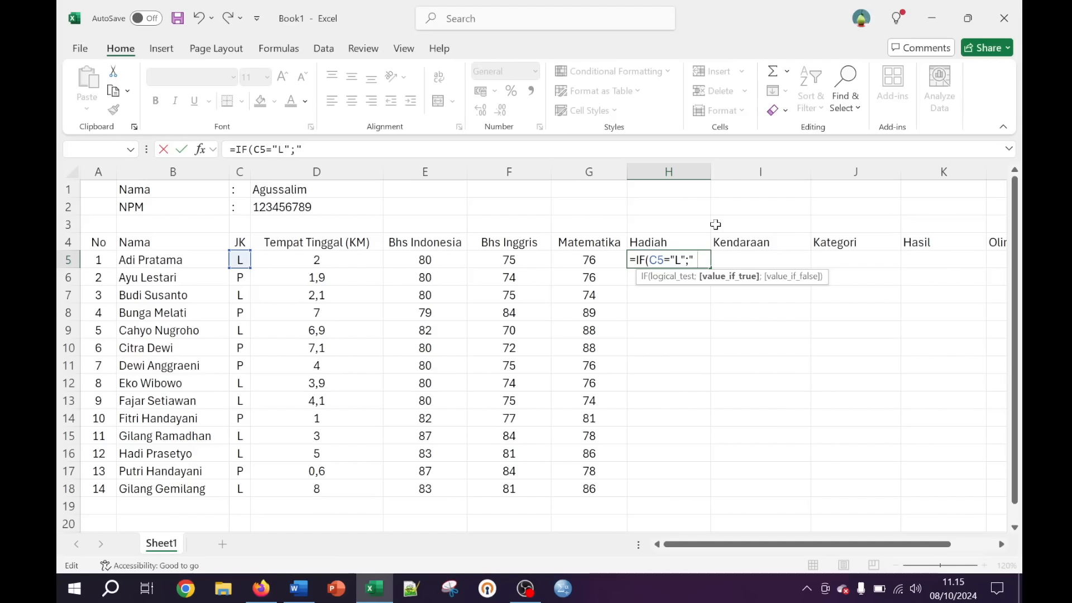
type("t")
key("BackSpace")
type("tOPI")
key("BackSpace")
key("BackSpace")
key("BackSpace")
key("BackSpace")
key("BackSpace")
type("\"")
type("t")
type("Topi")
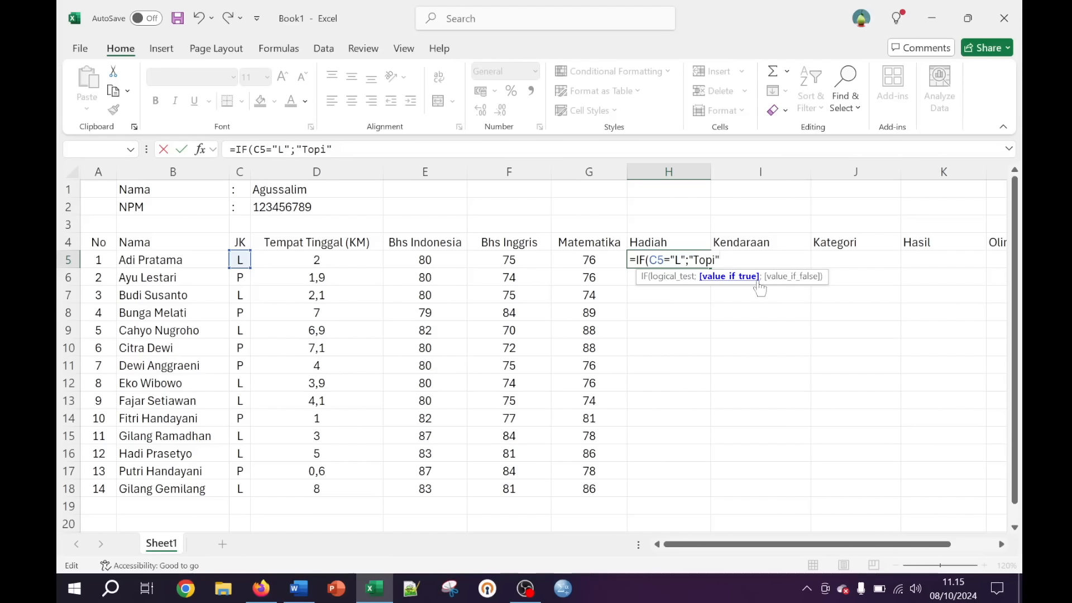
type(";")
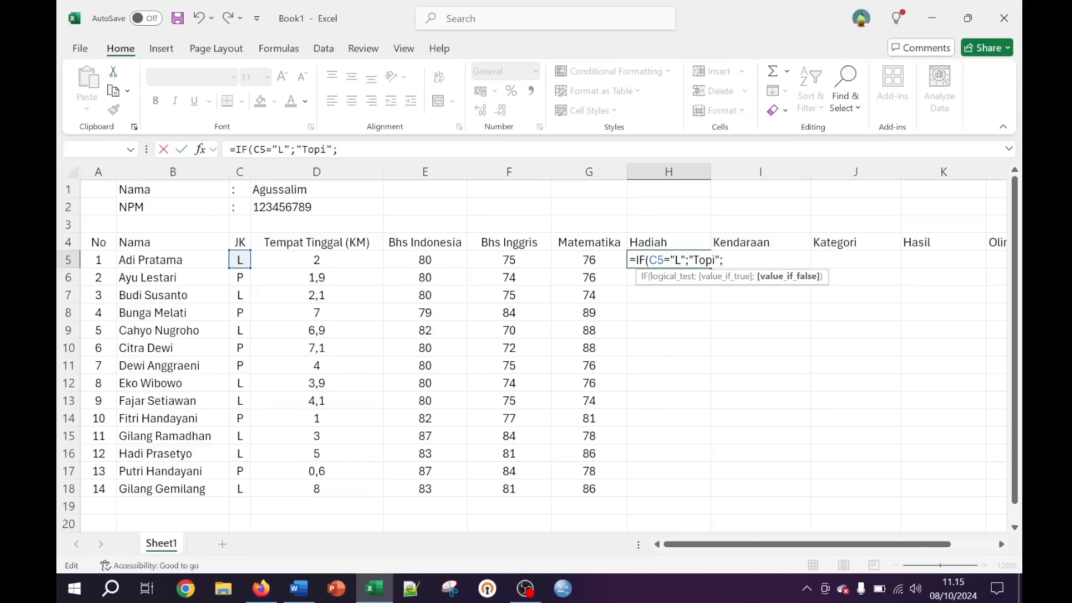
type("\"Baju\")")
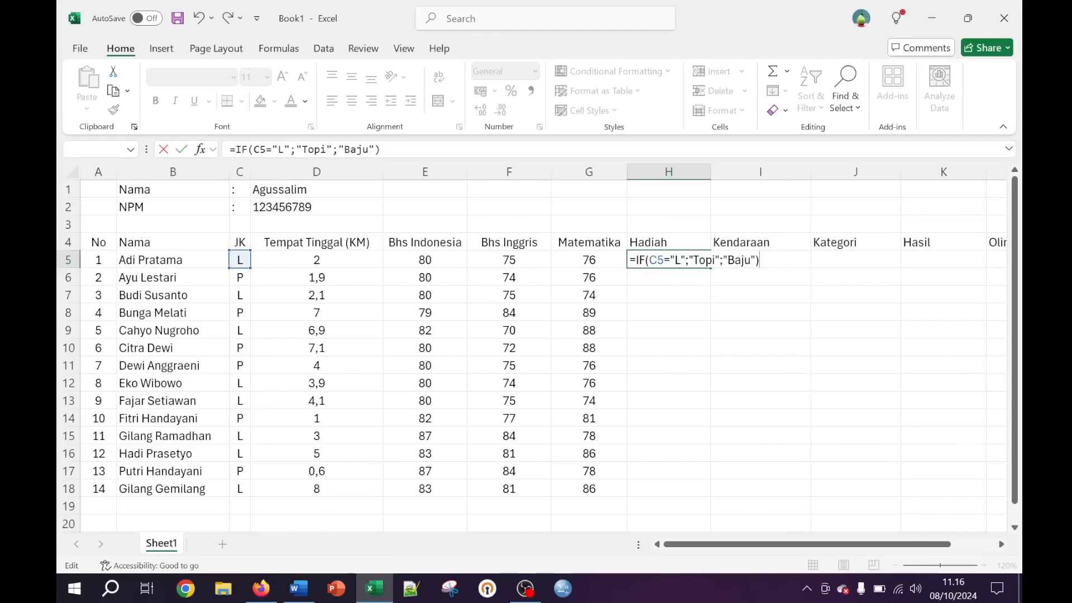
key("Return")
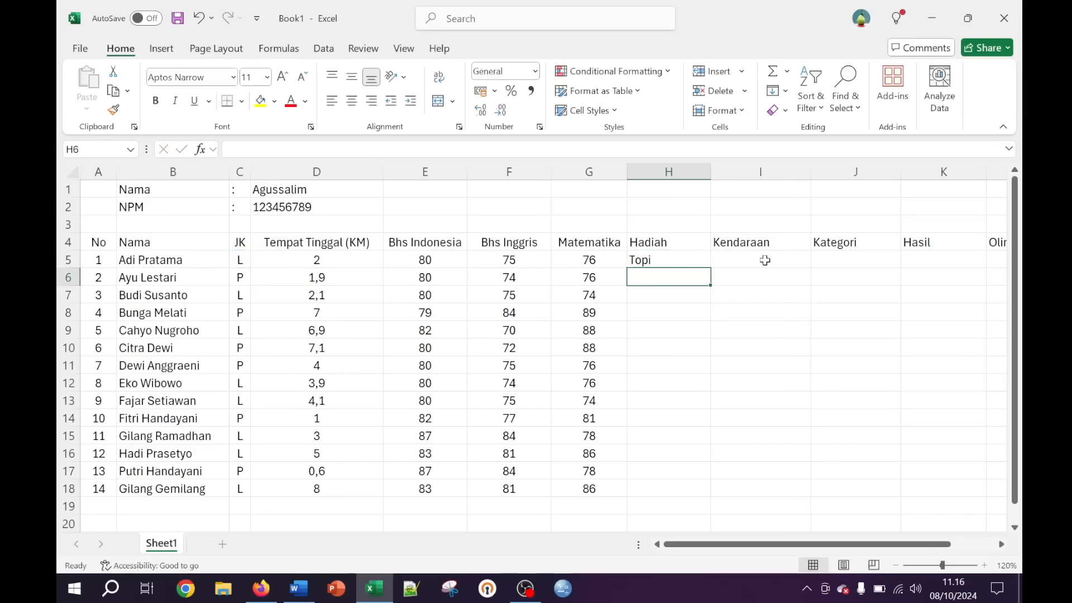
left_click(690, 259)
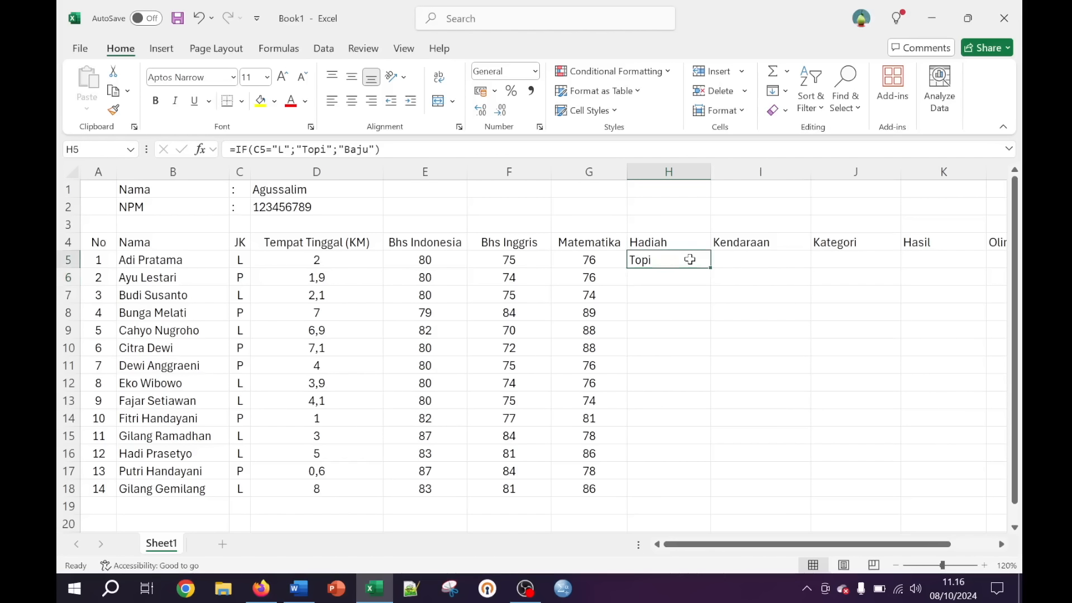
Enter =IF(C6="L";"Topi";"Baju") in H6 for the second student's Hadiah
left_click(666, 279)
type("=")
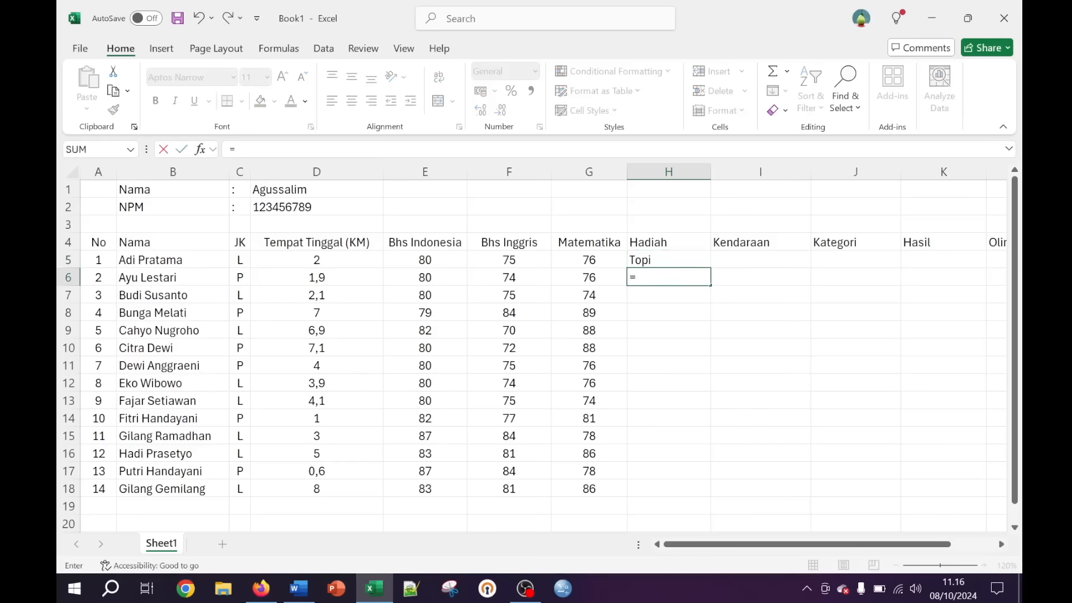
type("IF(")
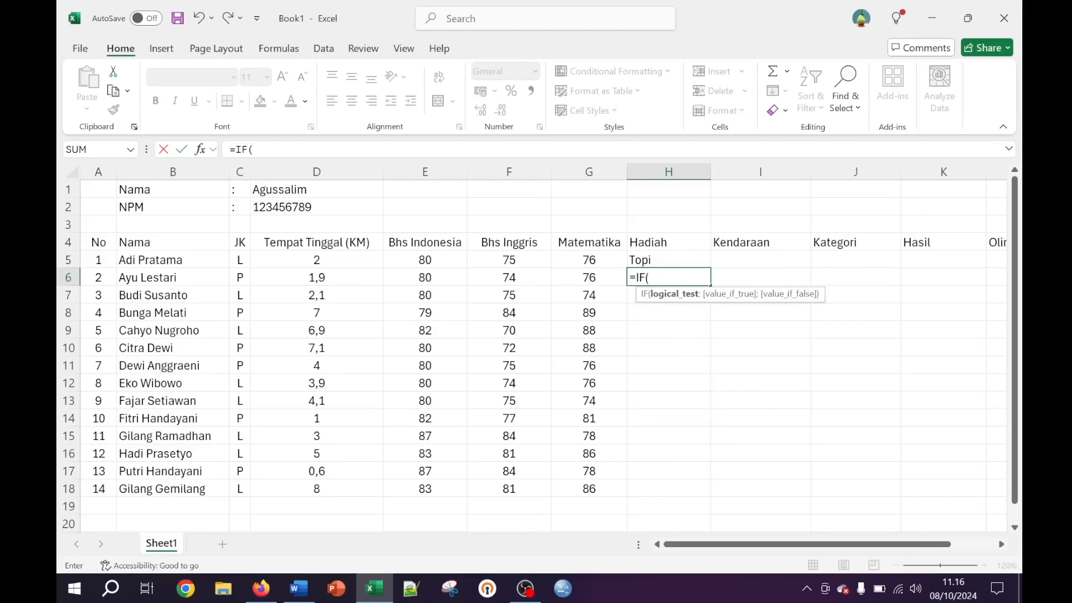
left_click(241, 276)
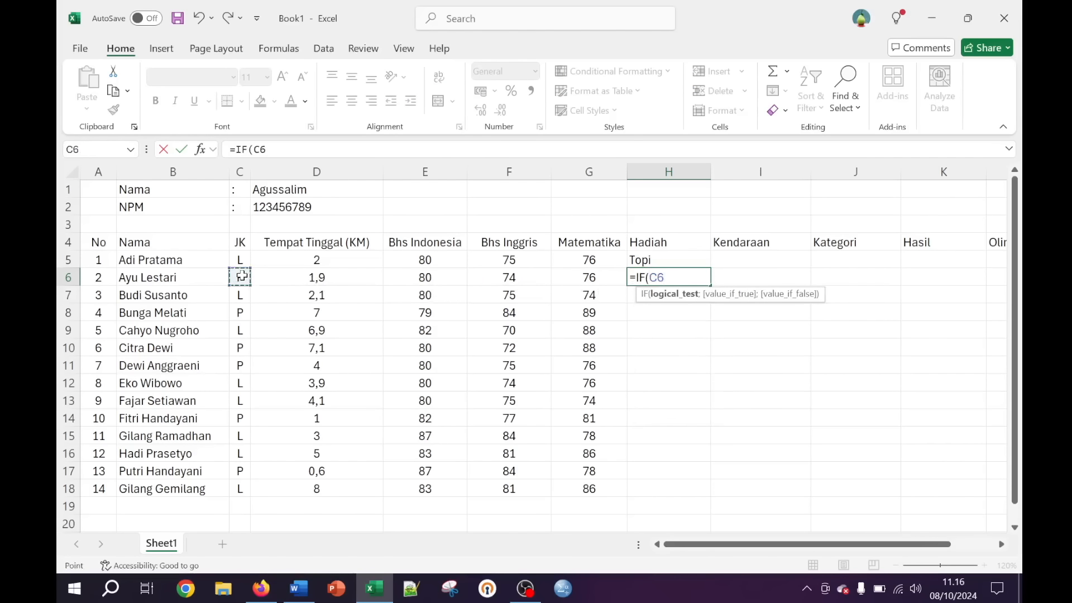
type("=\"L\";")
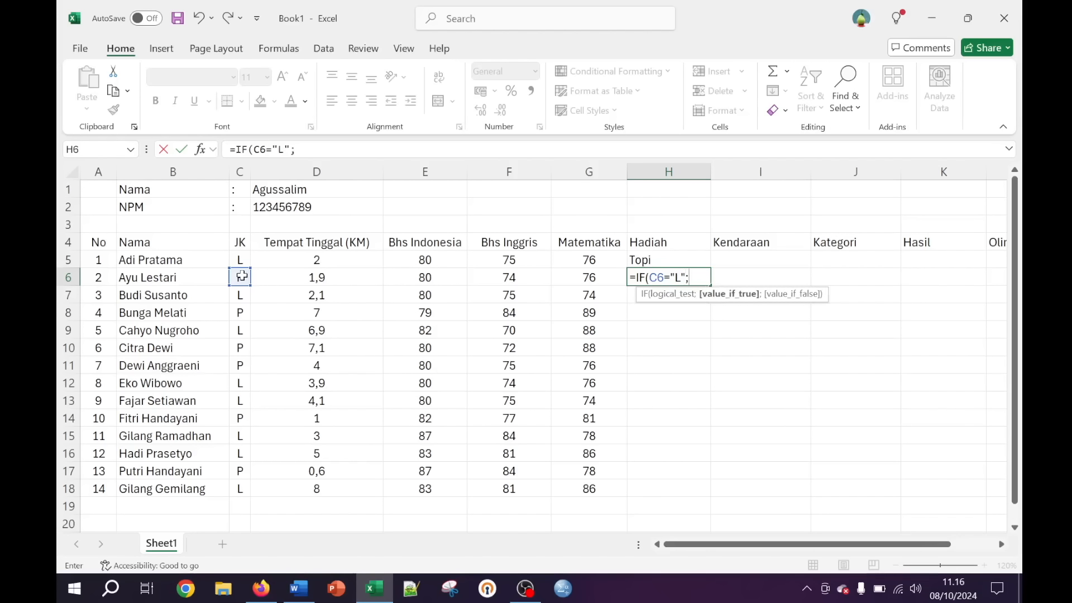
type("\"Topi\";")
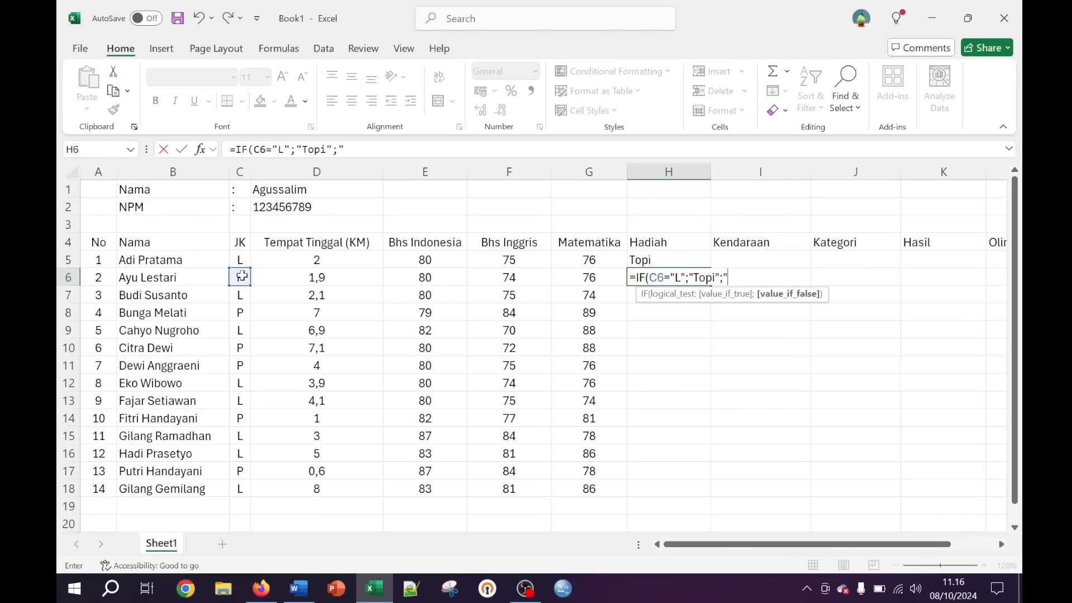
type(" Baju\")")
key("Return")
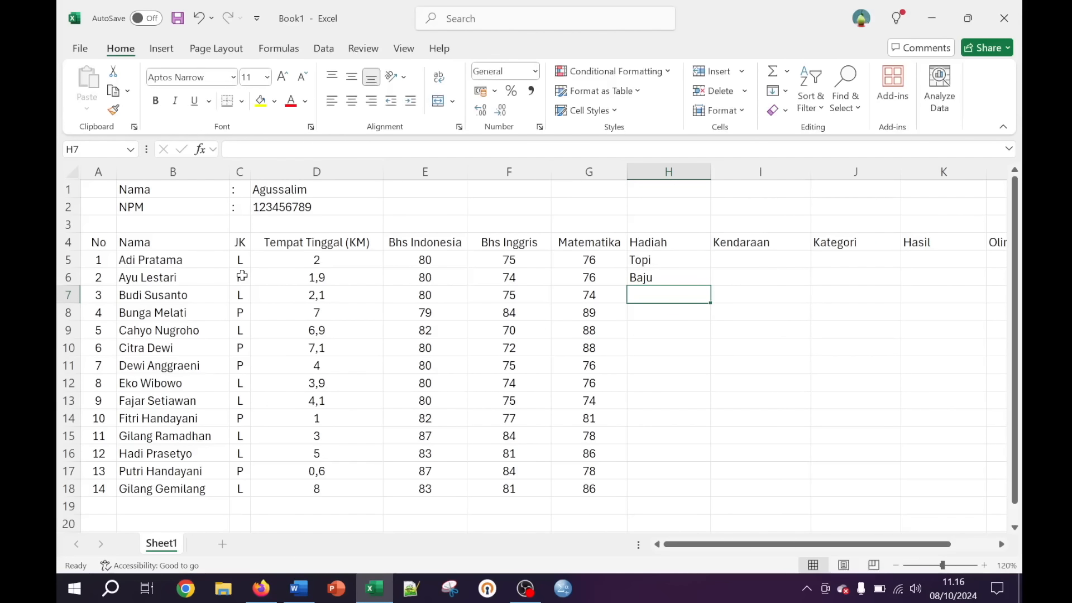
Fill the Hadiah formula from H6 down to H18 and narrow column H
left_click(244, 280)
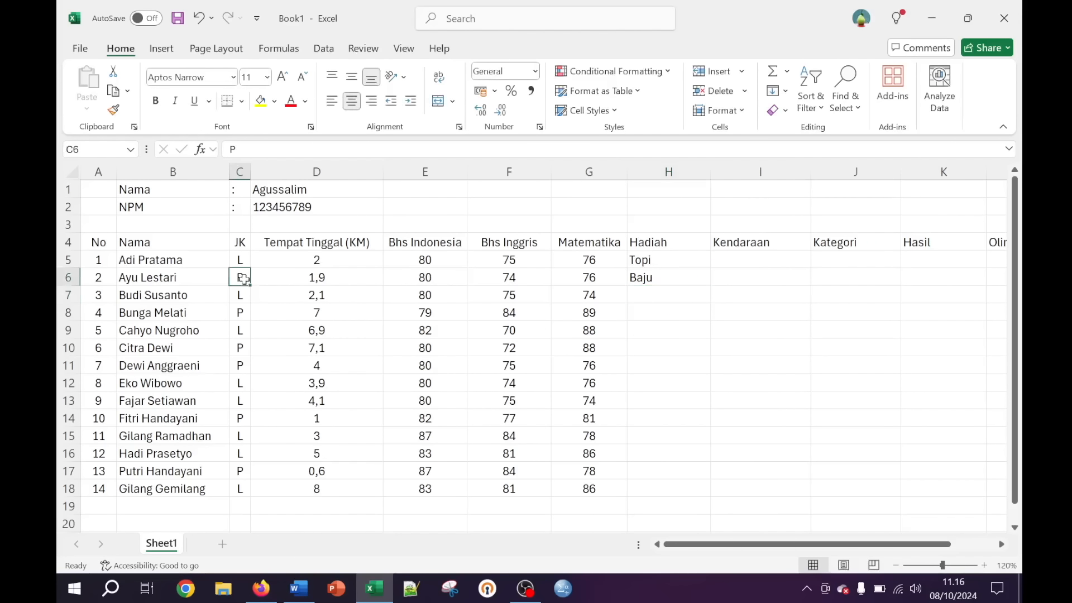
left_click(660, 277)
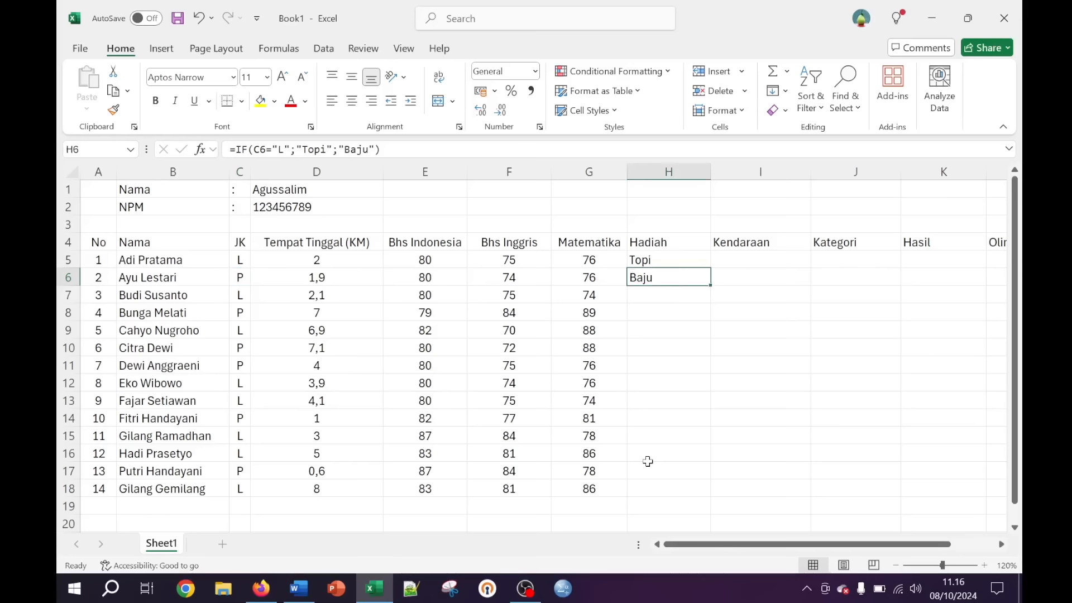
left_click(713, 286)
double_click(711, 287)
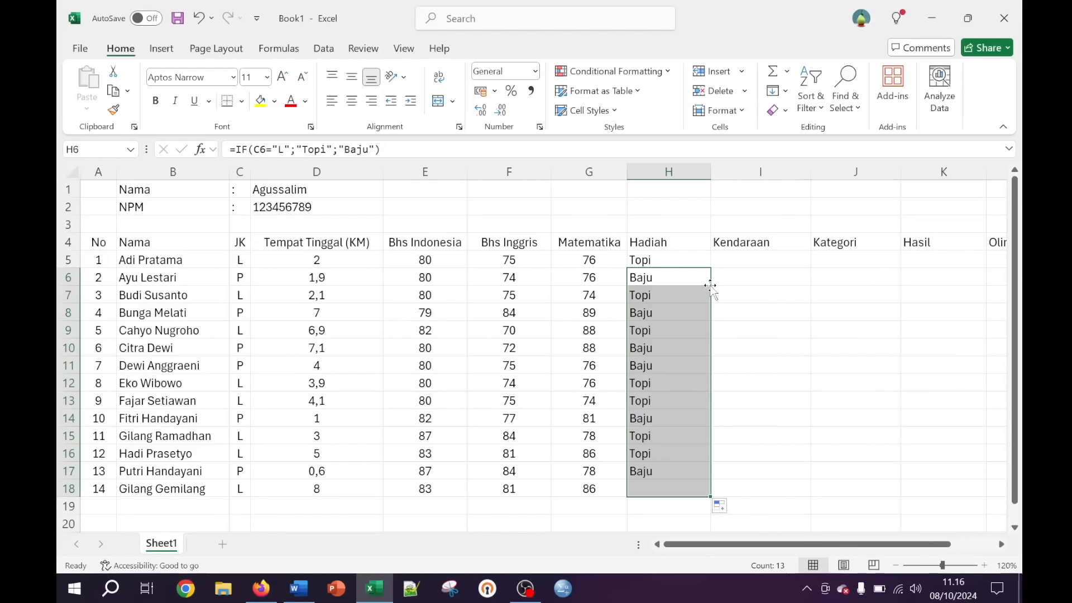
left_click(670, 343)
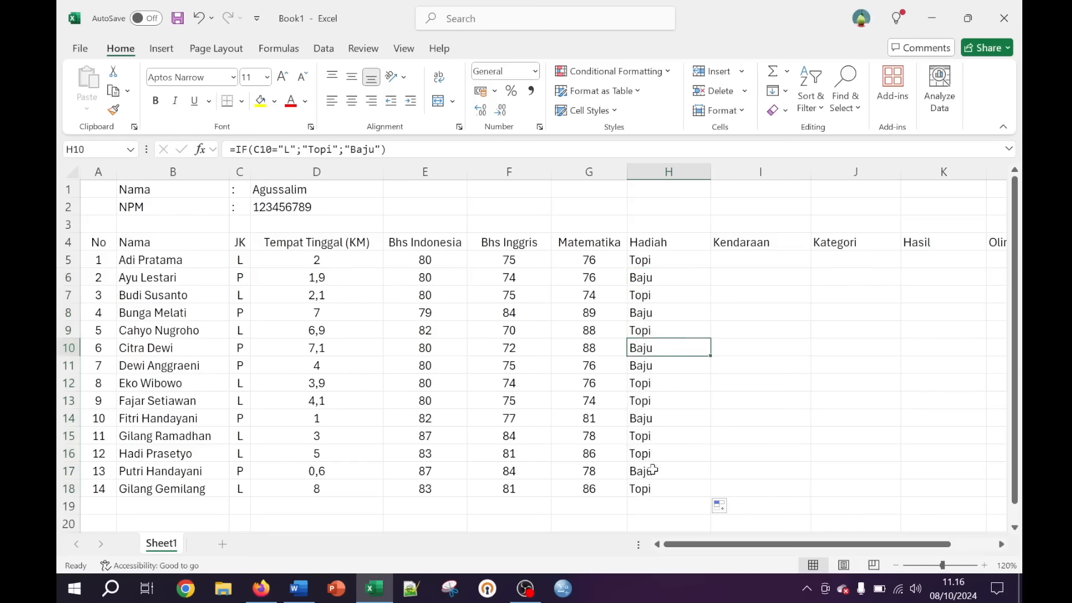
left_click(654, 491)
left_click(668, 468)
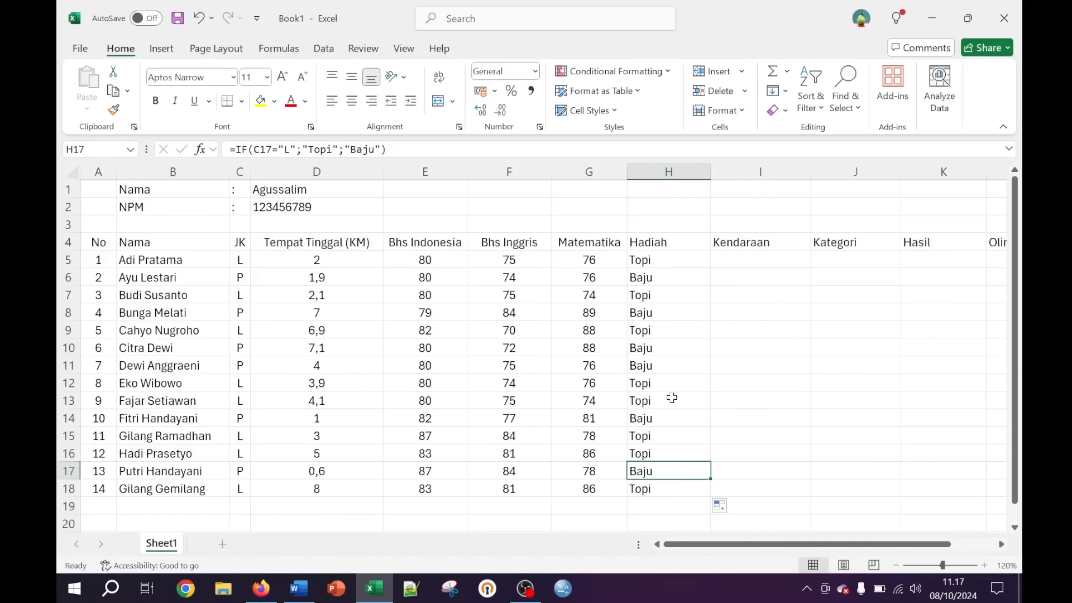
left_click_drag(712, 171, 688, 172)
Enter =IF(D5>2;"Motor";"Sepeda") in I5 to determine the first student's Kendaraan from the home distance
left_click(717, 262)
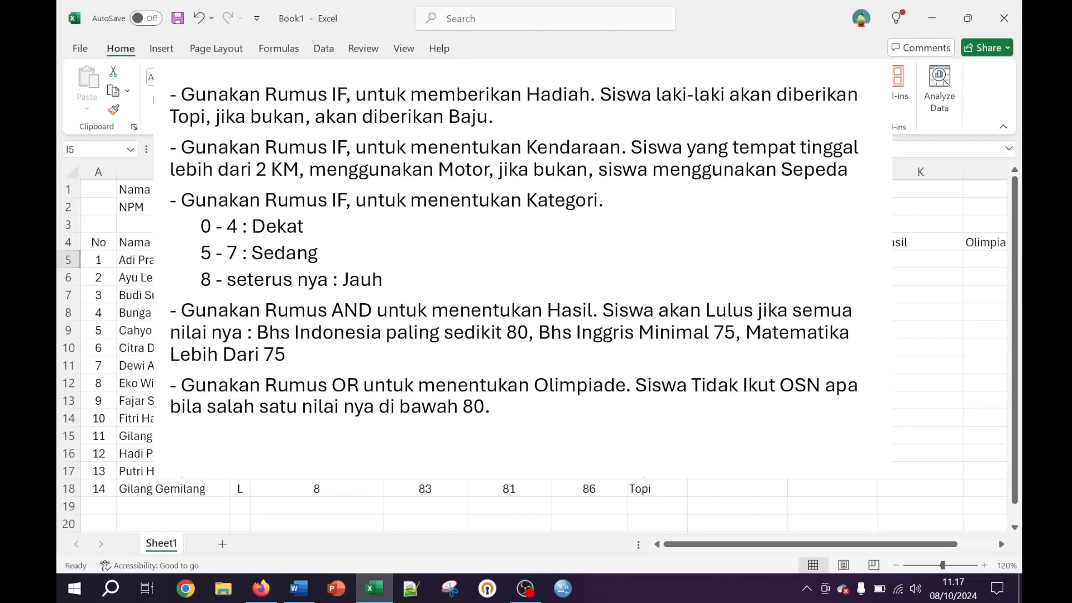
left_click(317, 261)
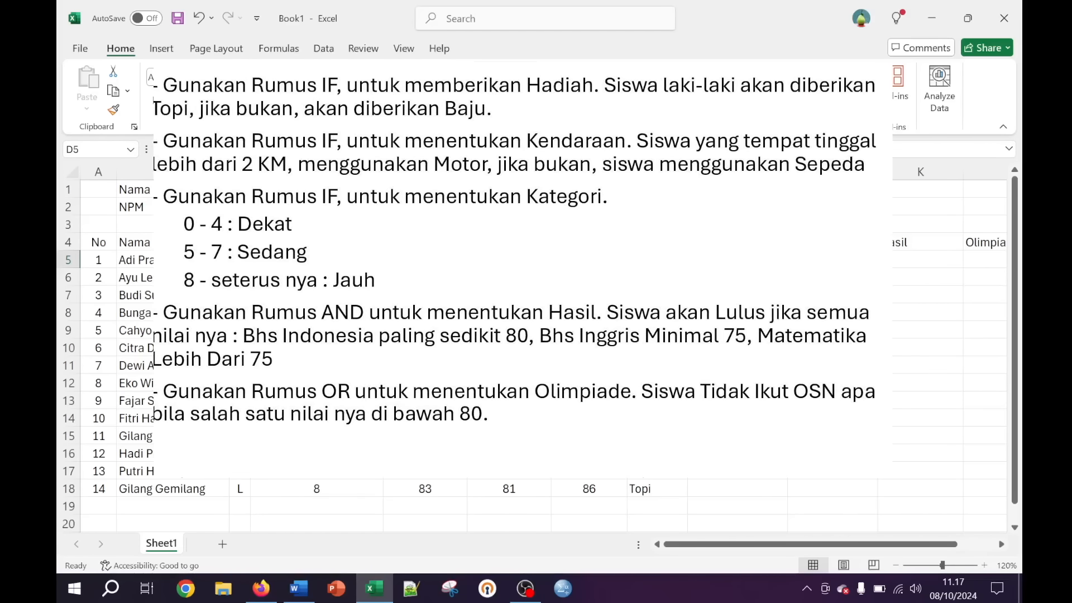
left_click(737, 261)
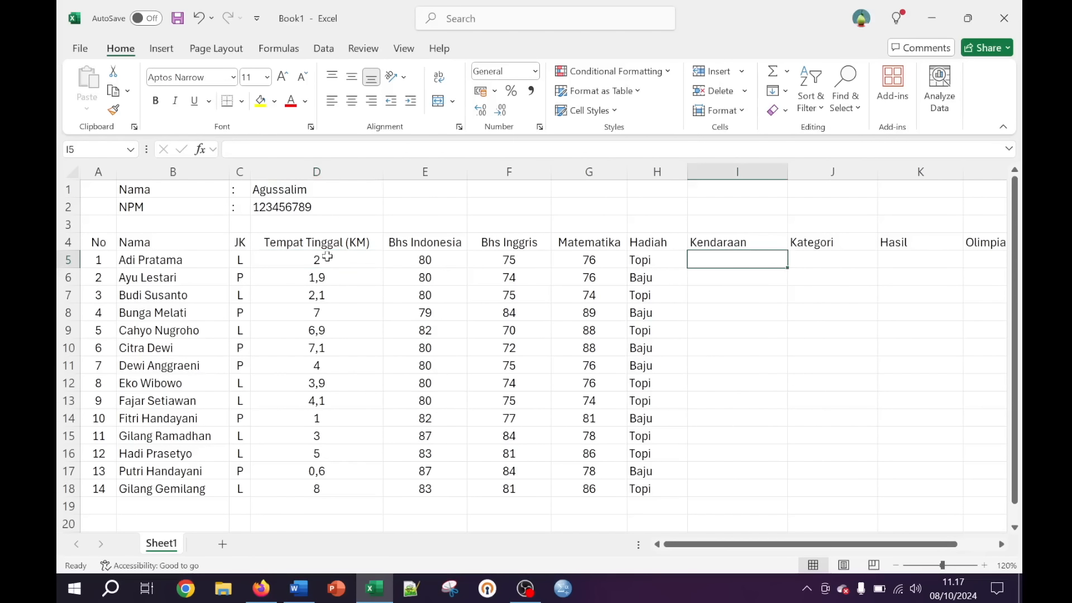
left_click(327, 258)
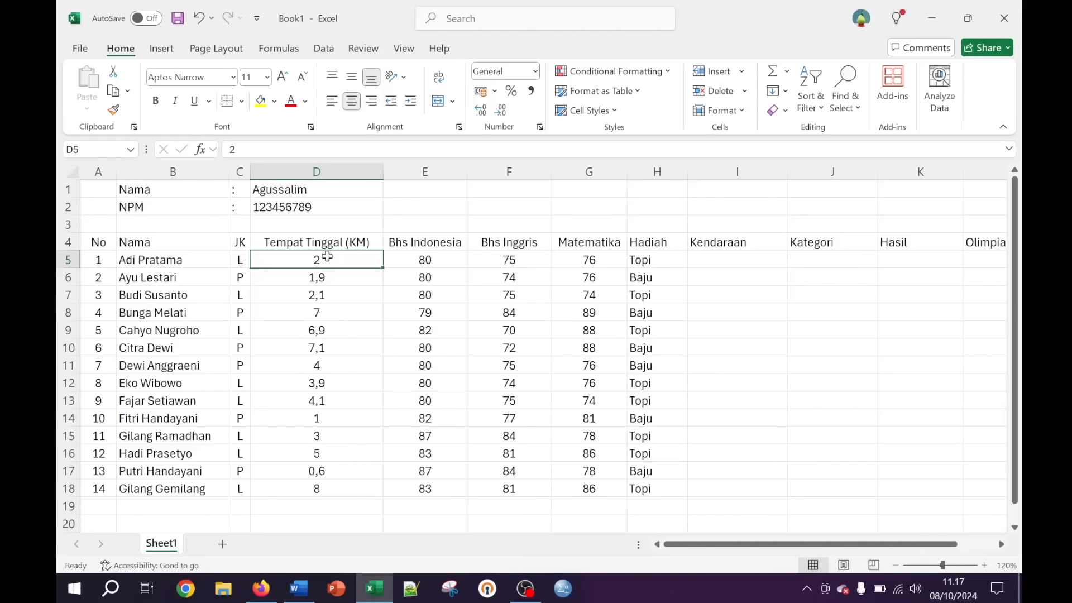
left_click(690, 261)
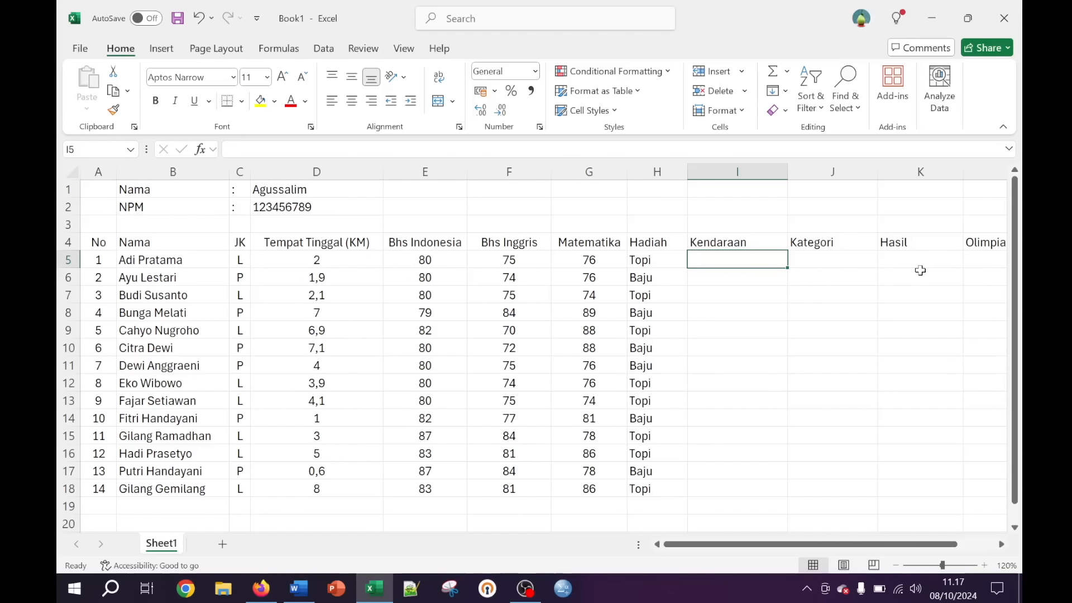
type("=")
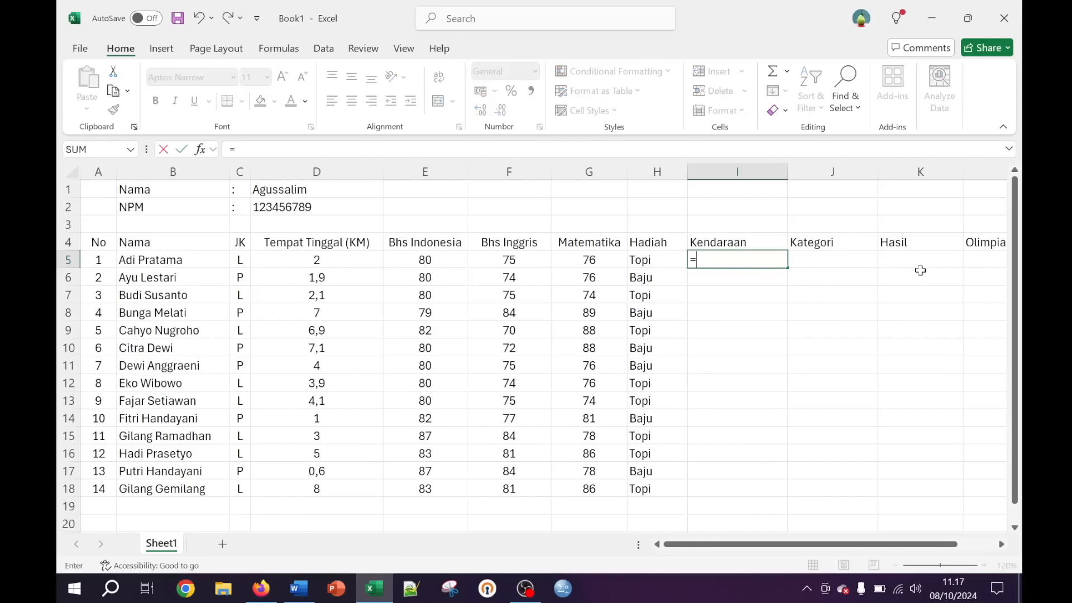
type("IF(")
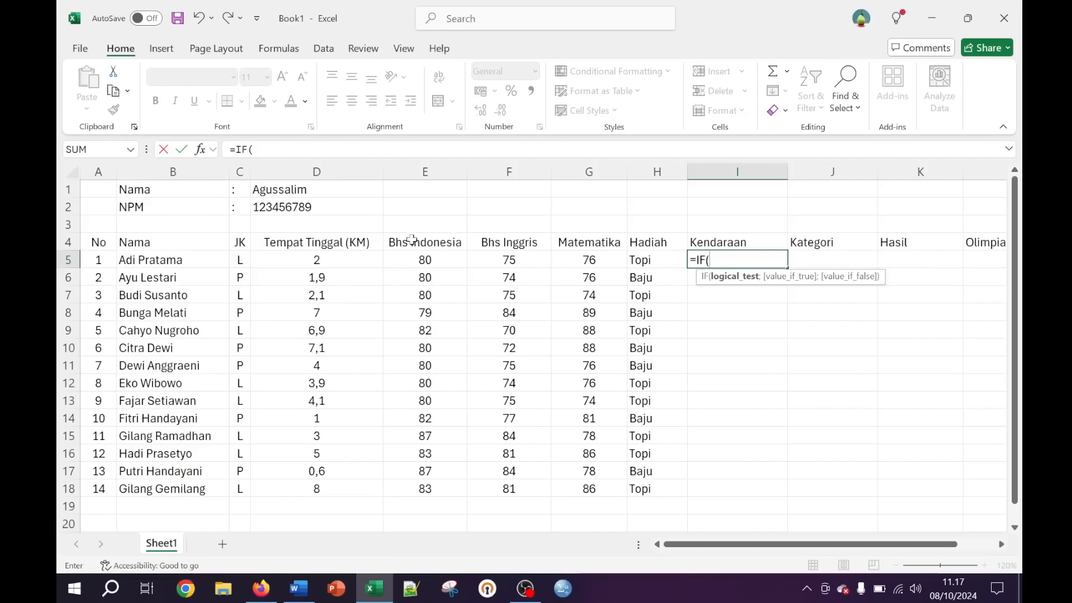
left_click(338, 263)
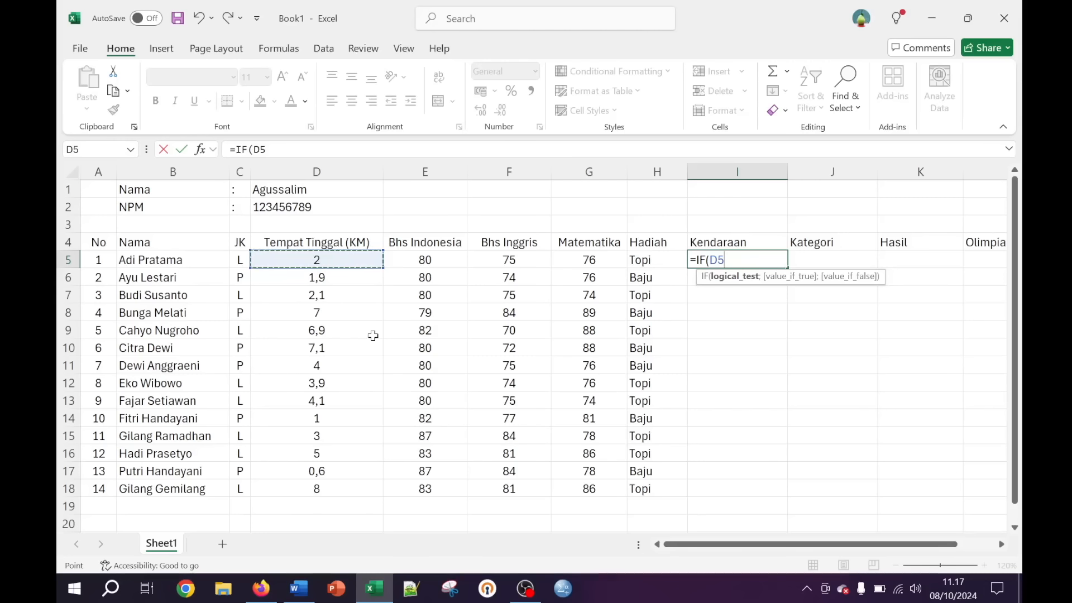
type(">2;\"")
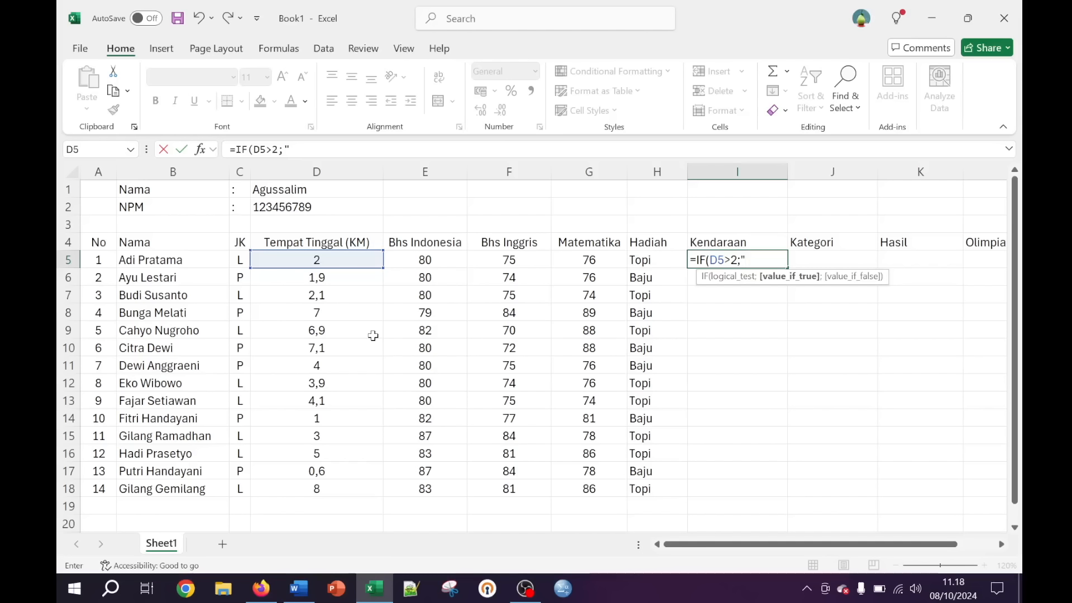
type("Motor\";\"Sepeda")
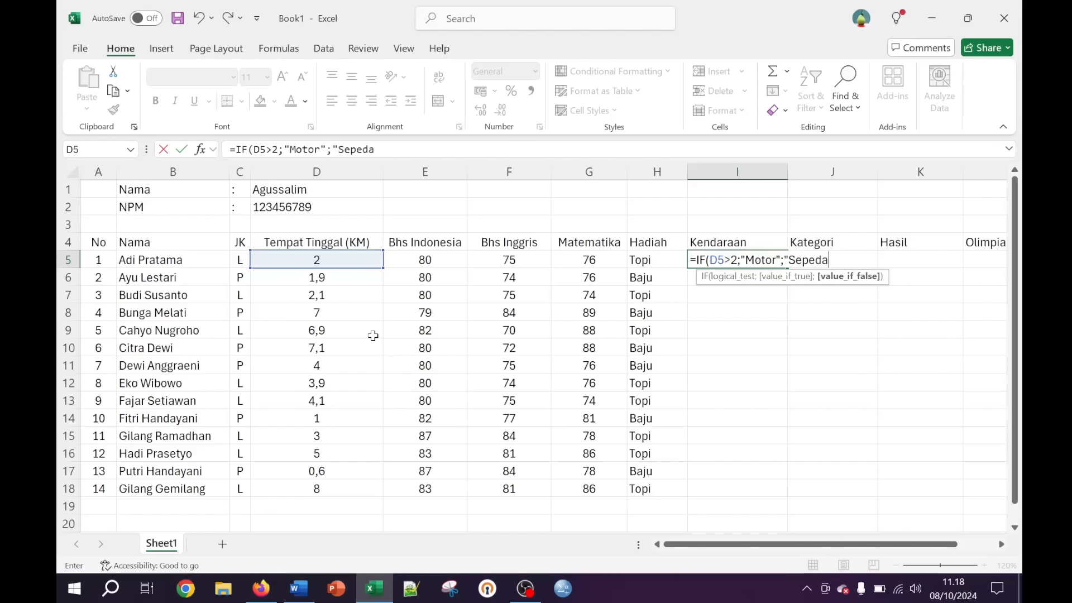
type("\")")
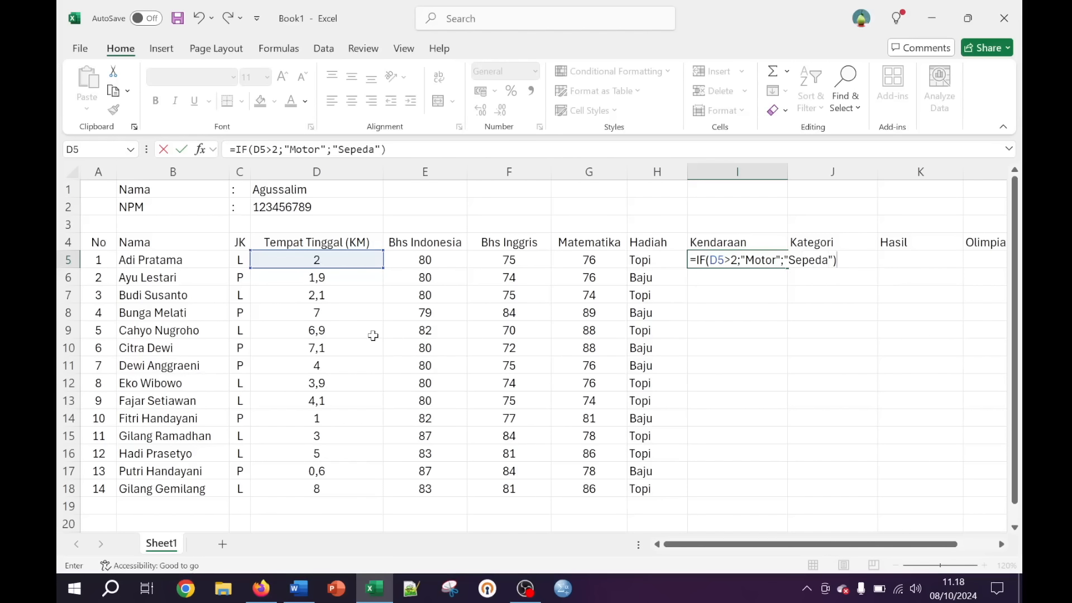
key("Return")
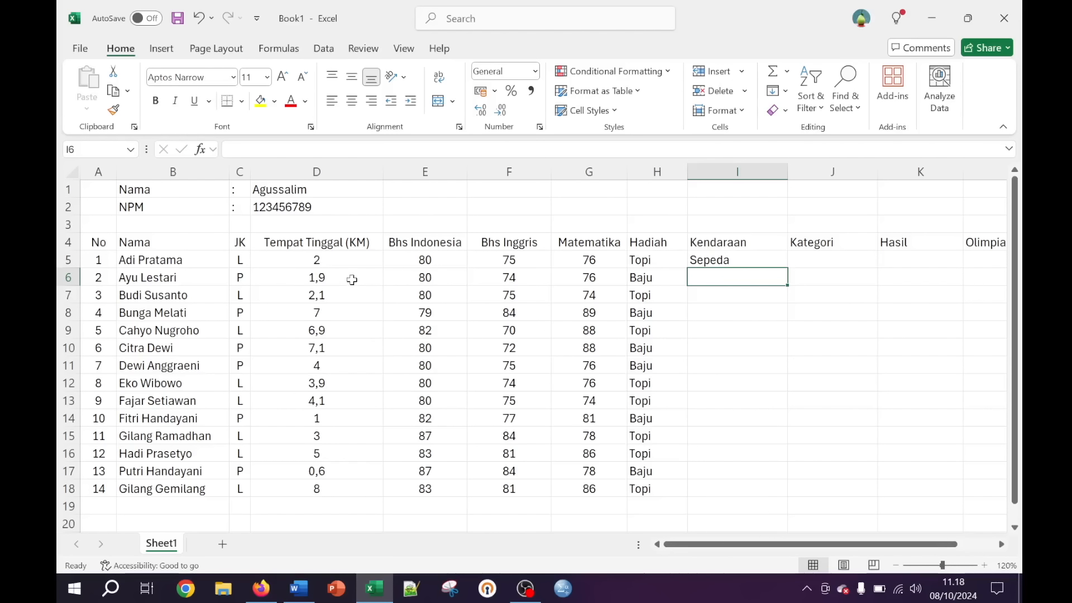
Fill the Kendaraan formula from I5 down to I18
left_click(336, 257)
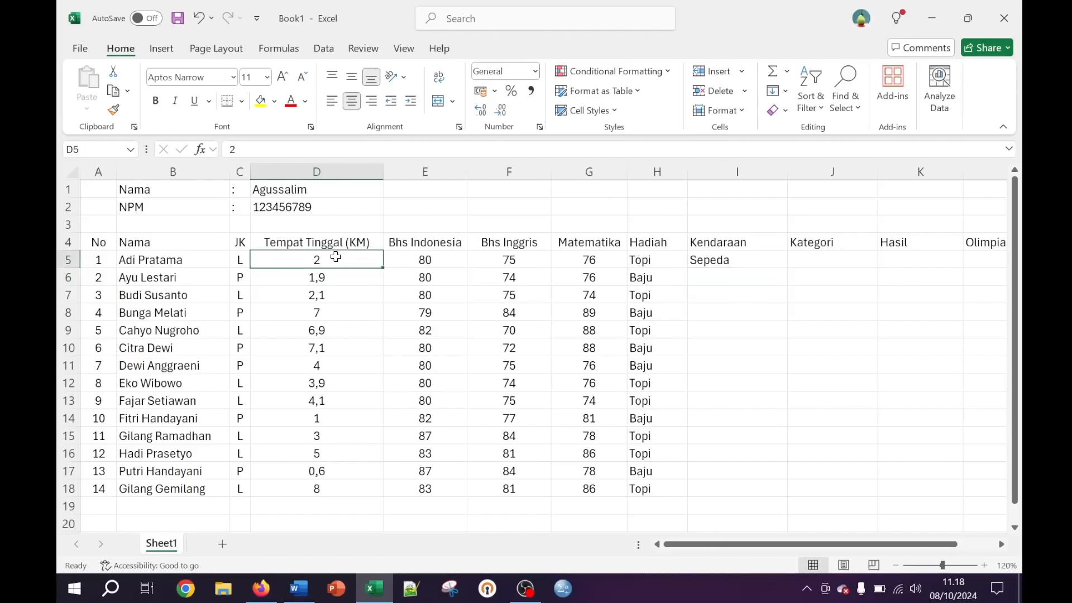
left_click(737, 261)
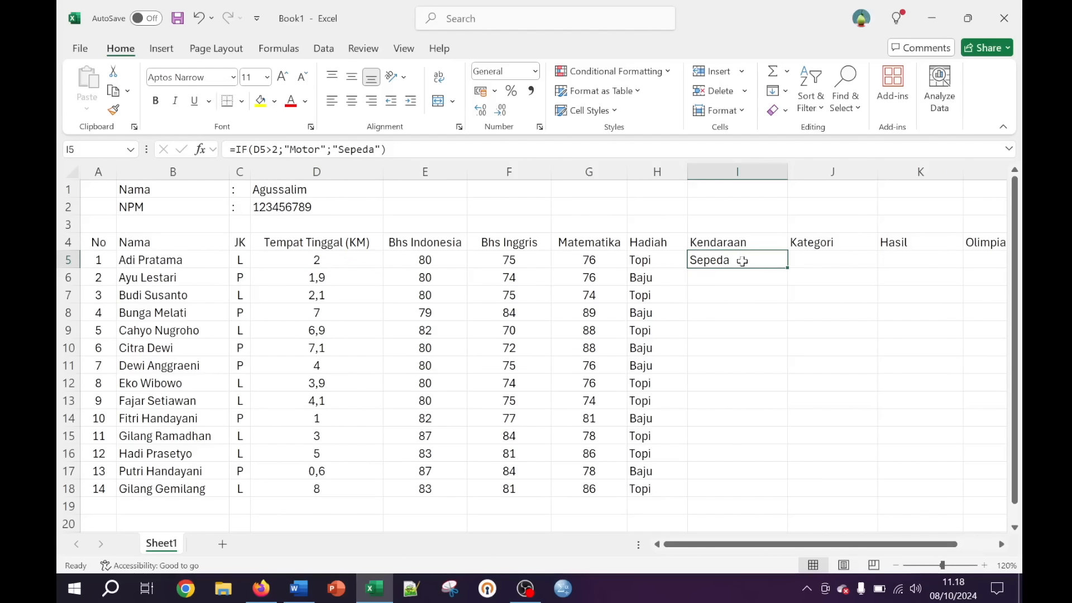
double_click(789, 266)
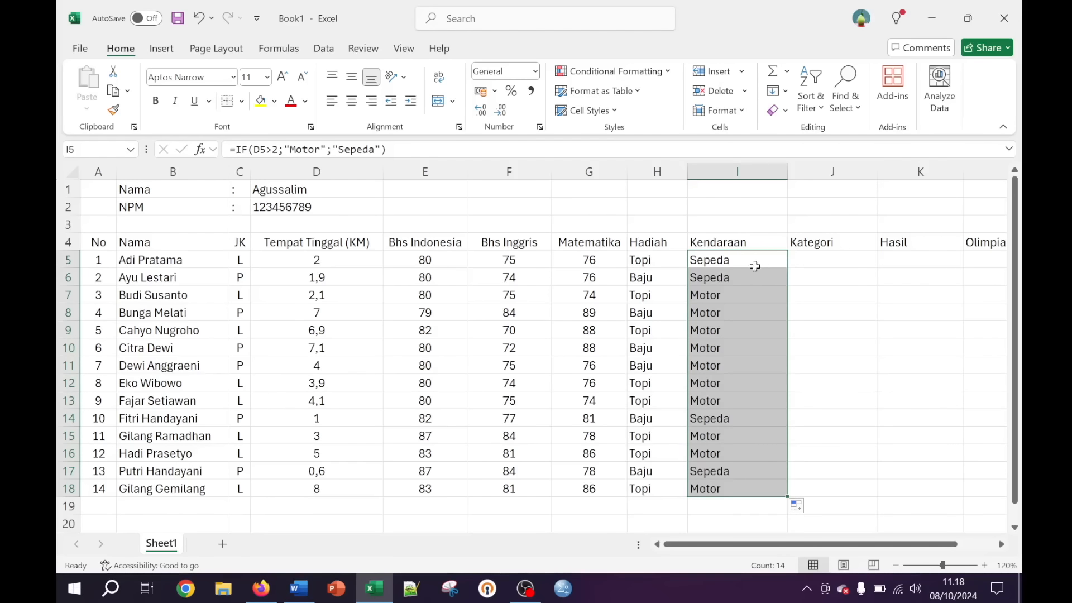
Compare the Tempat Tinggal distances in rows 5 to 7 with their Kendaraan results and review the I5 formula
left_click(734, 275)
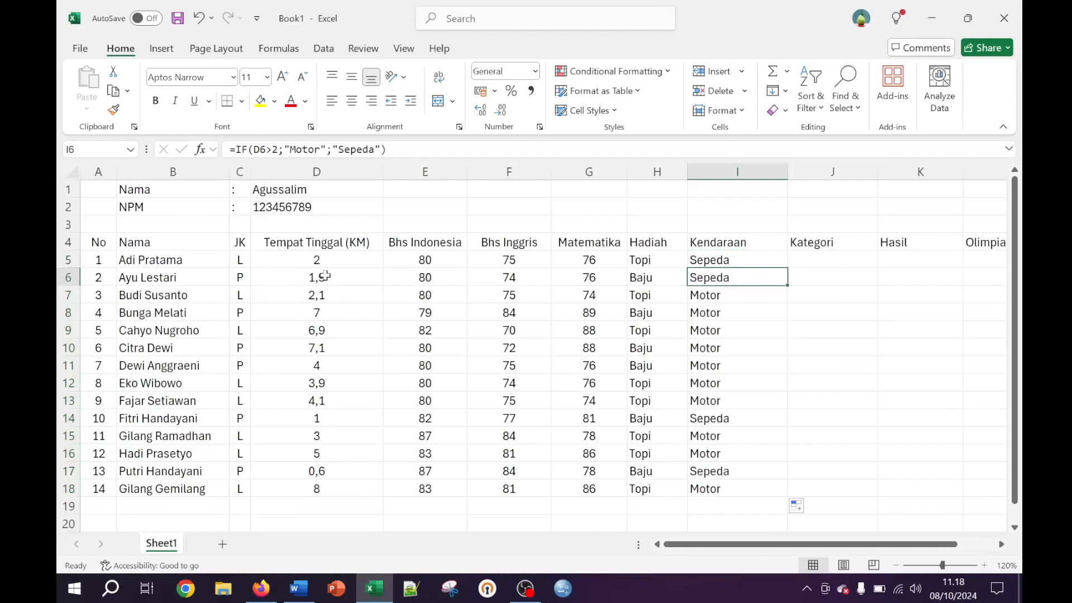
left_click(294, 278)
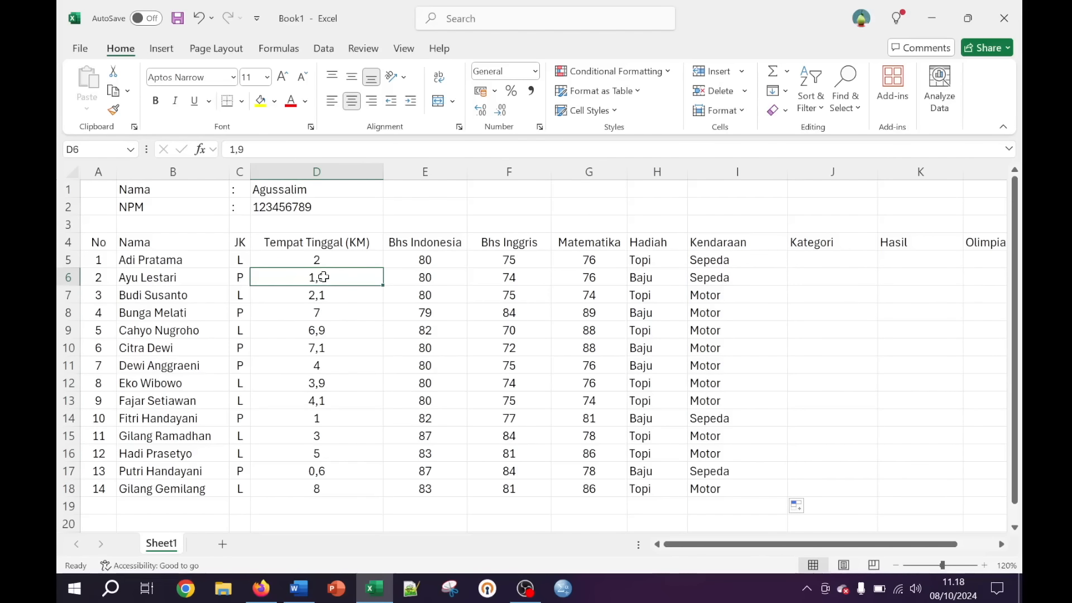
left_click(717, 282)
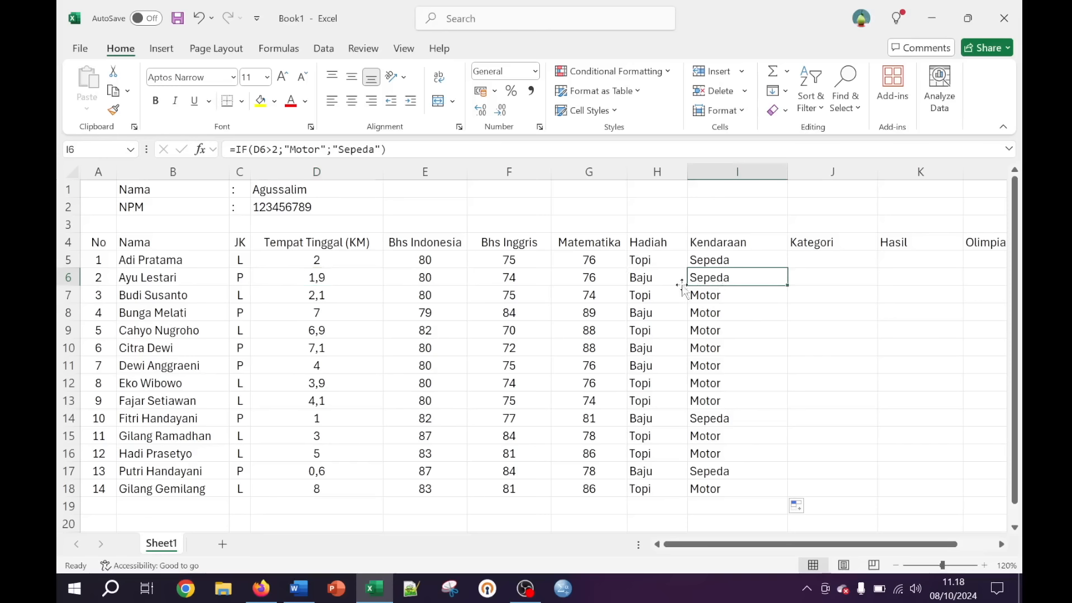
left_click(342, 296)
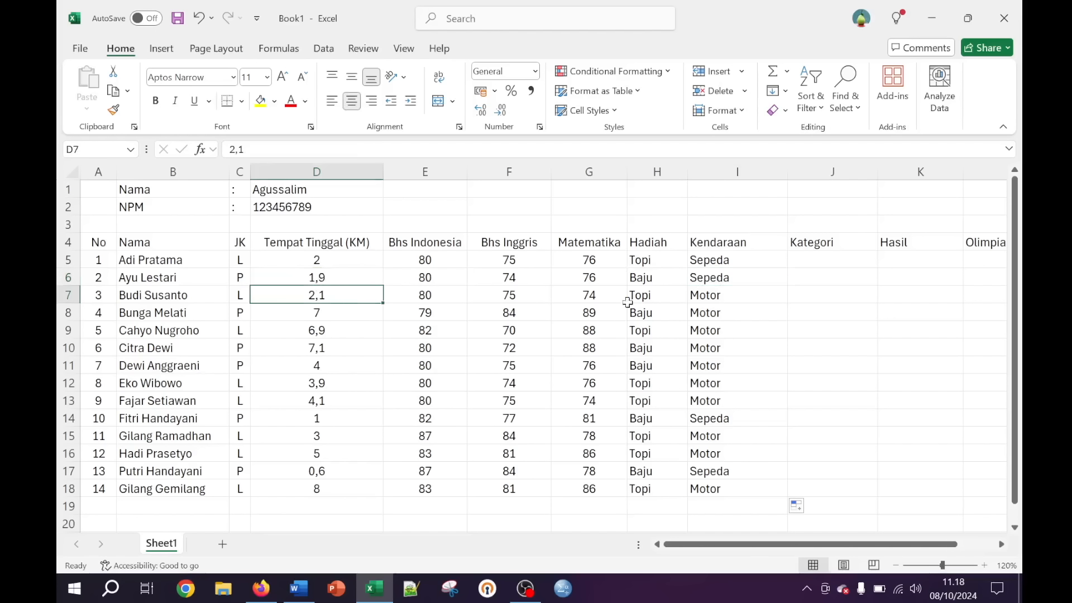
left_click(714, 294)
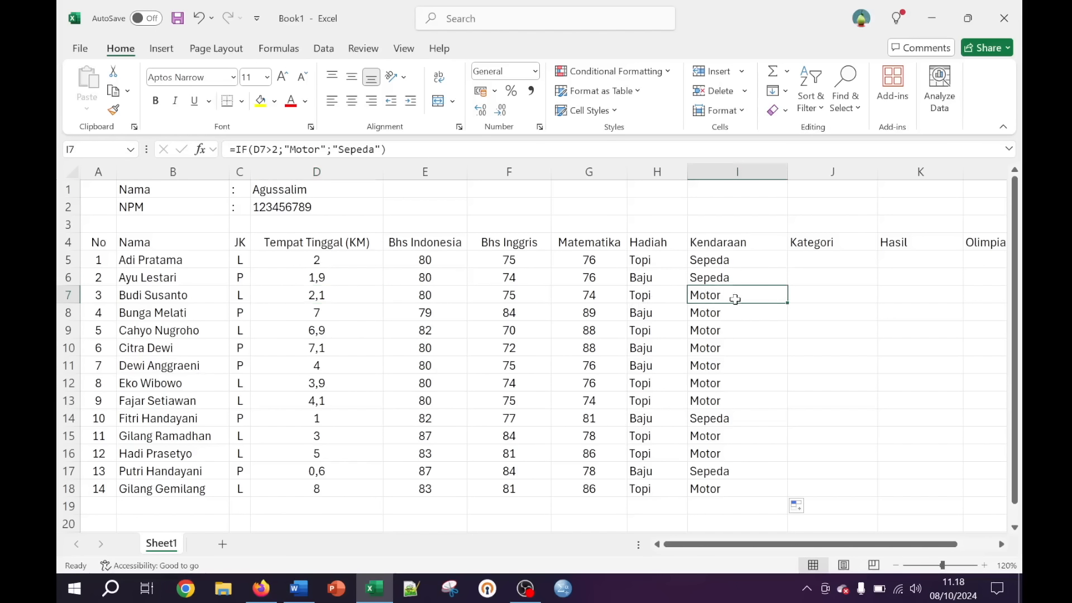
left_click(335, 266)
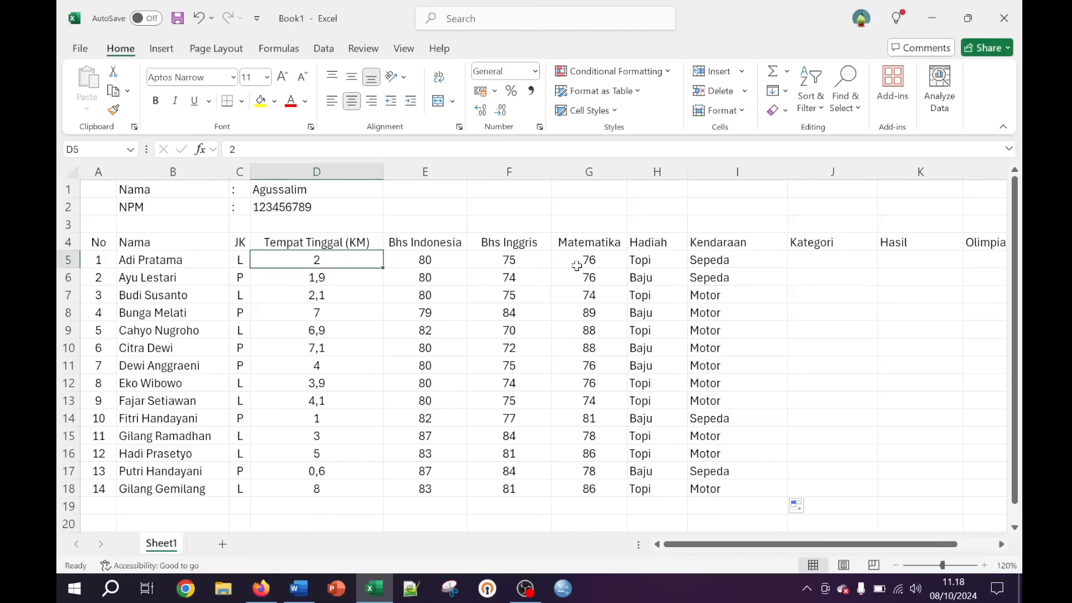
double_click(722, 260)
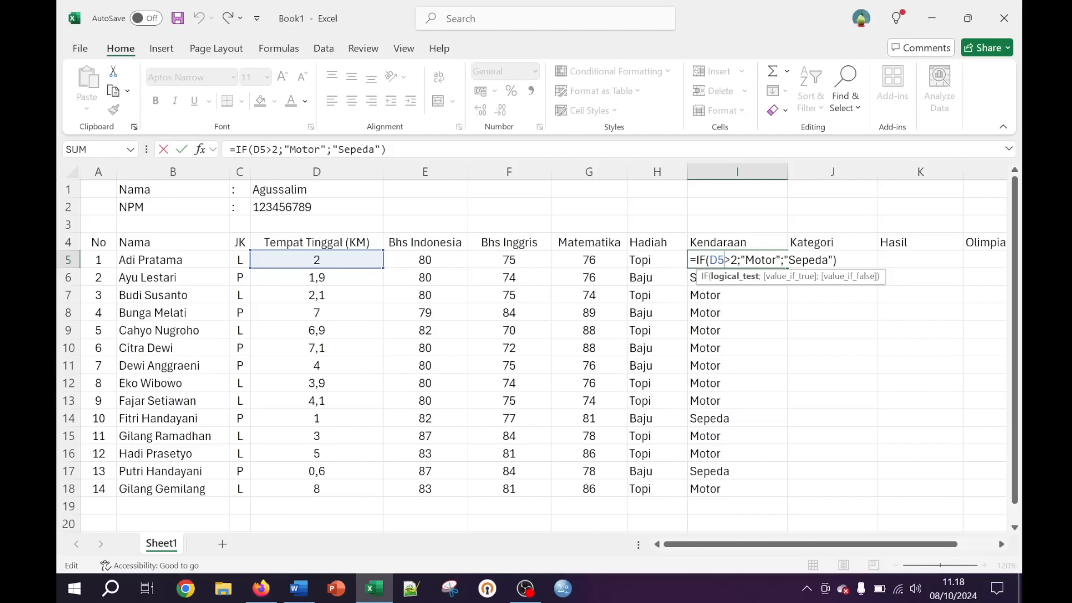
key("Return")
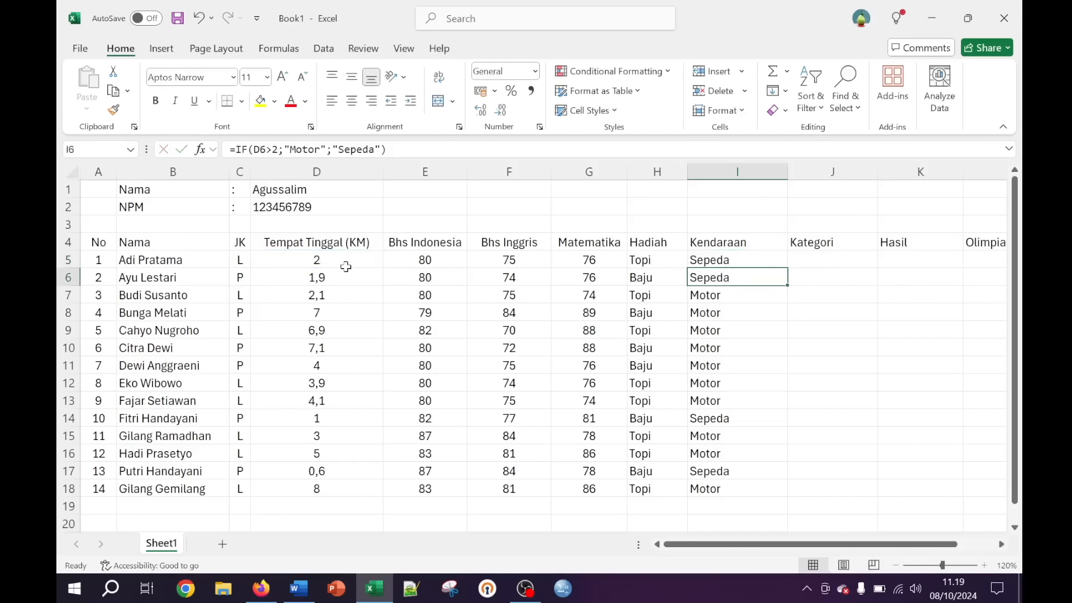
left_click(322, 262)
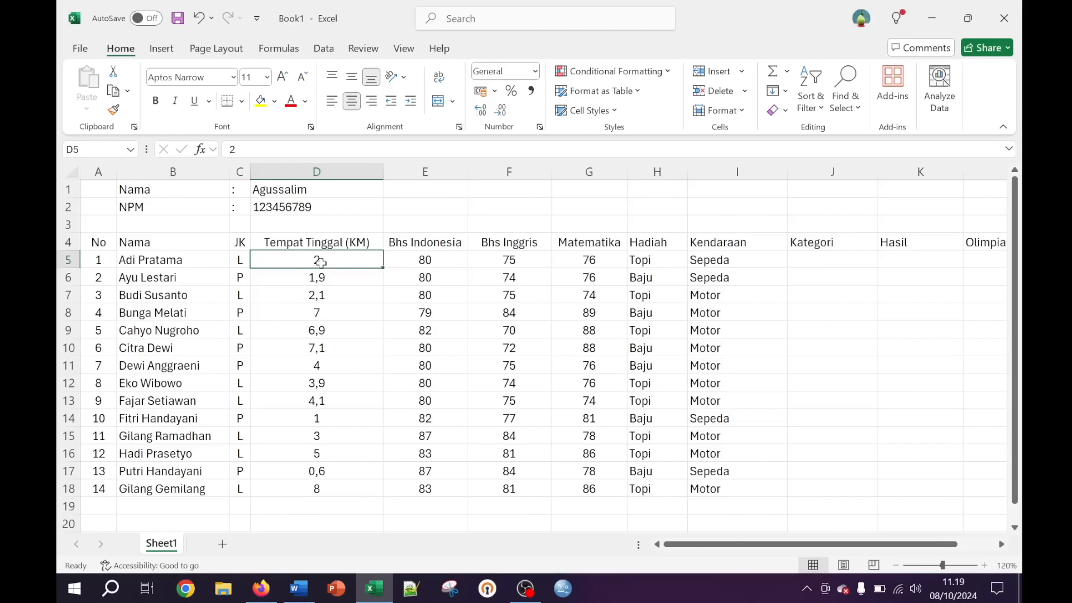
left_click(354, 289)
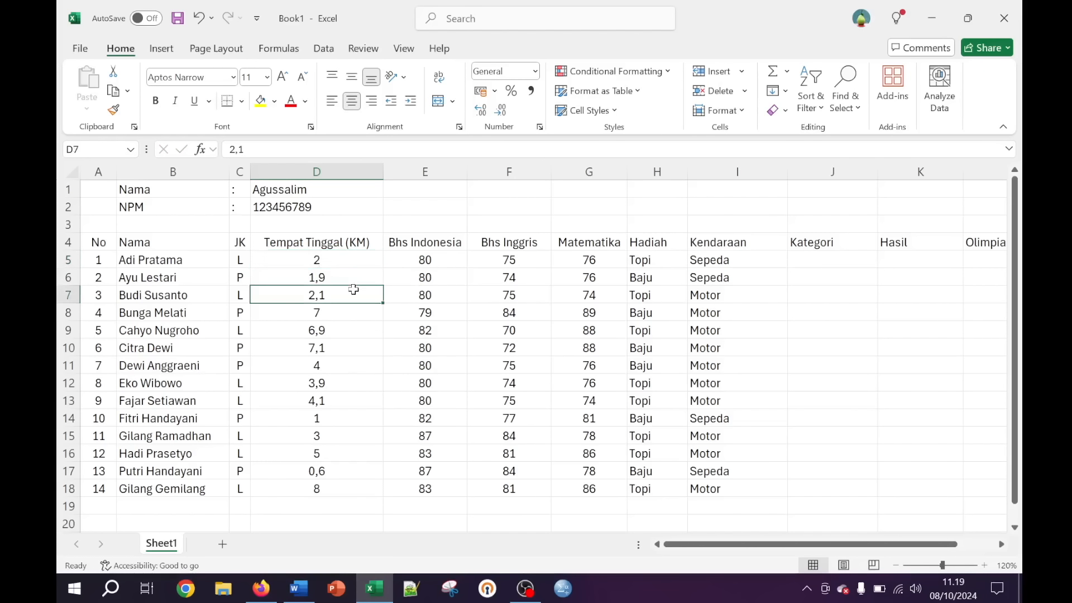
Narrow column I and begin the Kategori formula in J5 with =IF(D5>=8;"Jauh"; for the first student
left_click(839, 261)
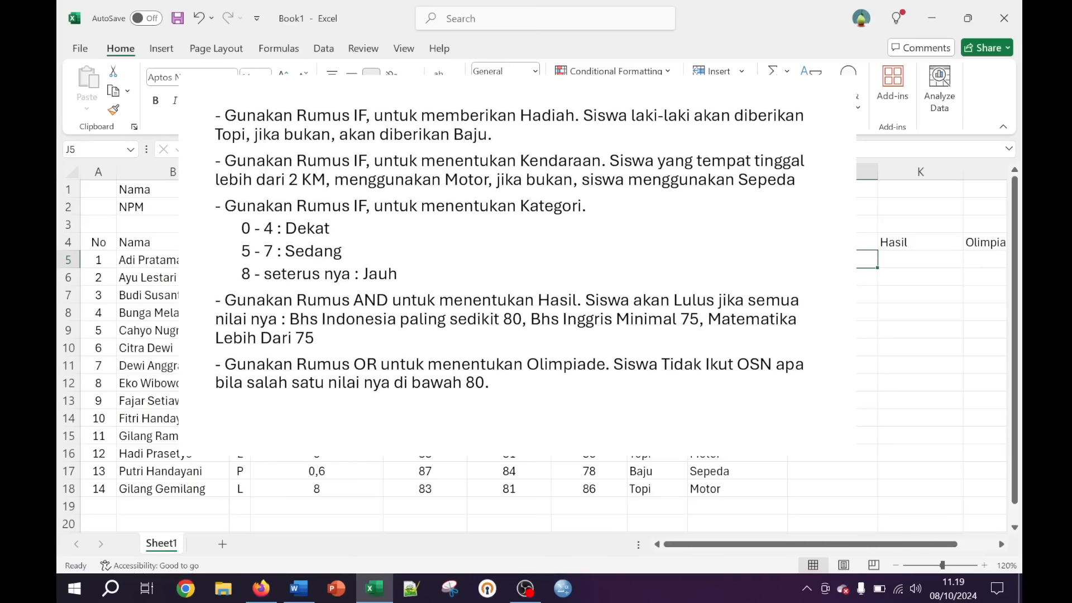
left_click_drag(788, 171, 775, 171)
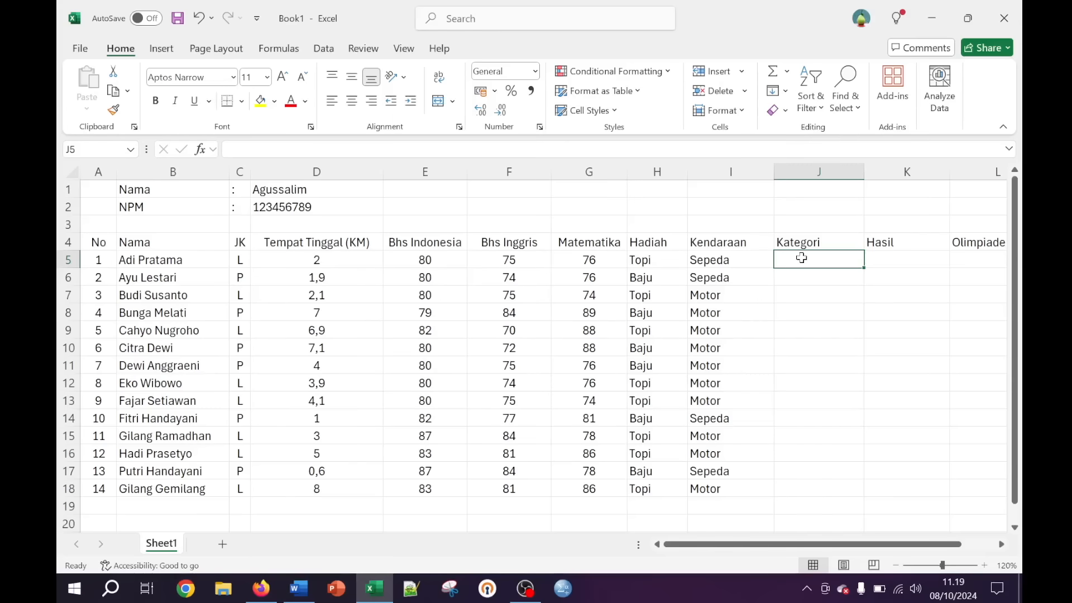
type("=")
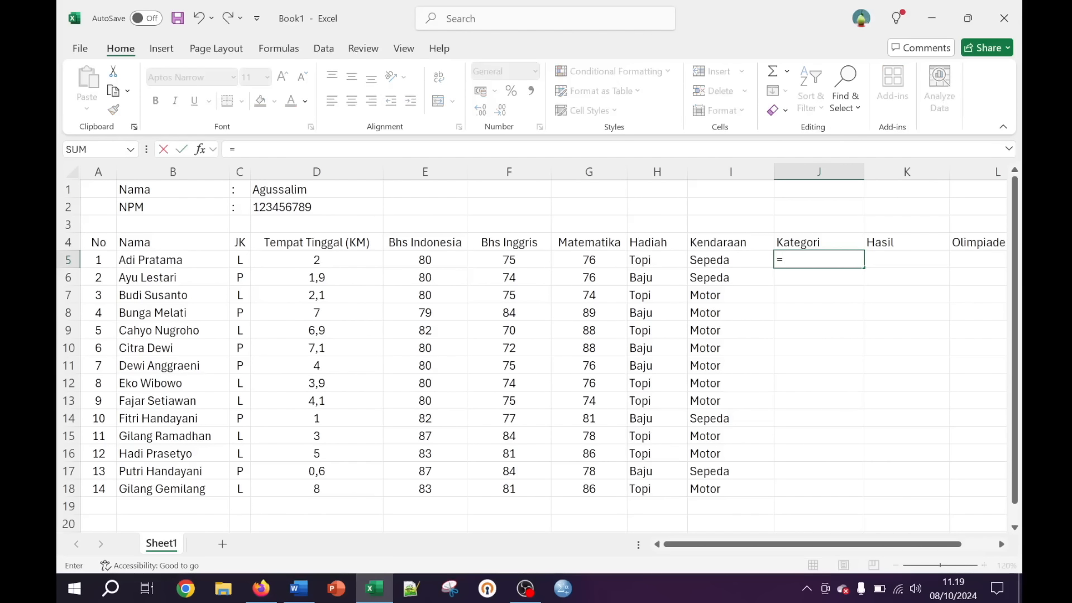
type("I")
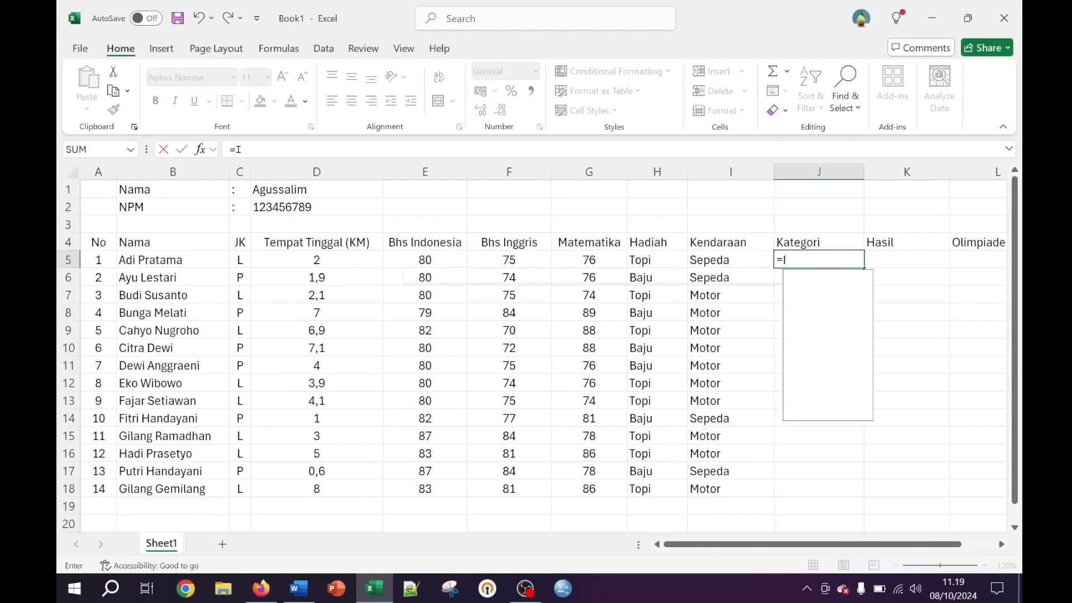
type("F(")
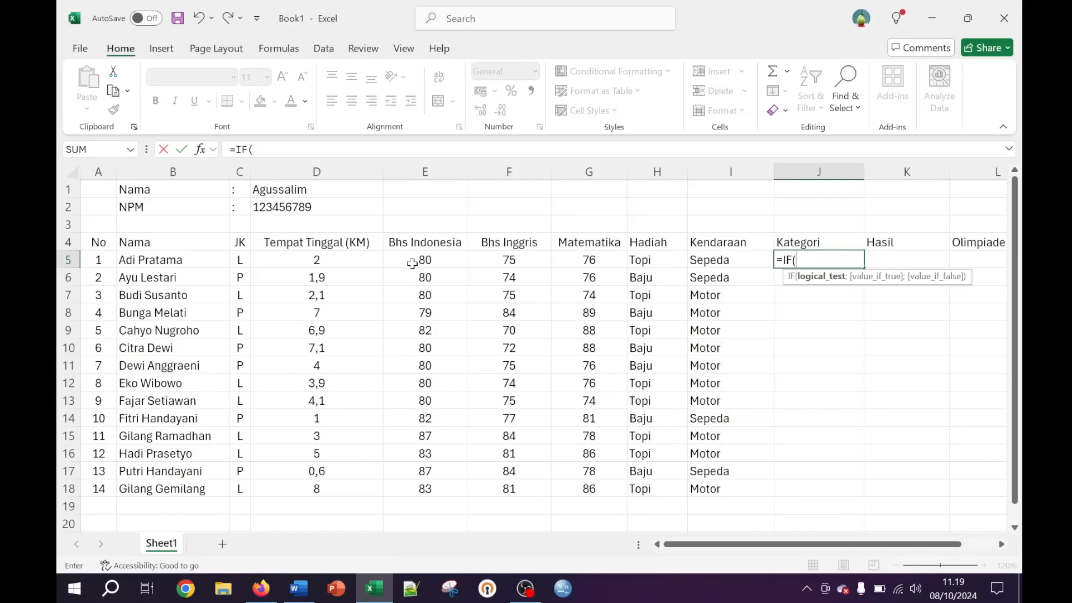
left_click(326, 257)
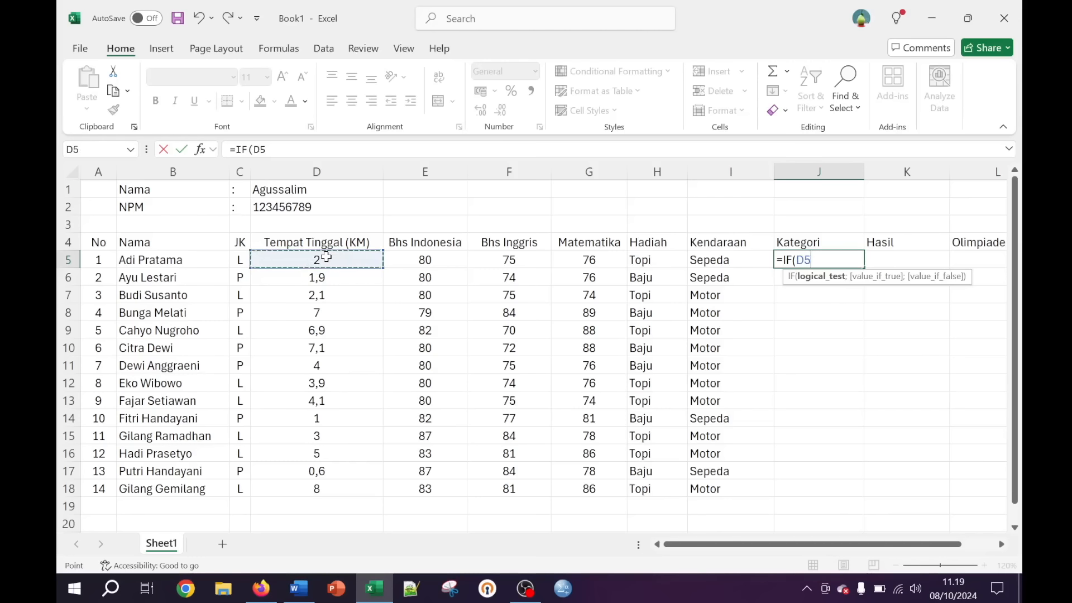
type(">=")
type("8;\"")
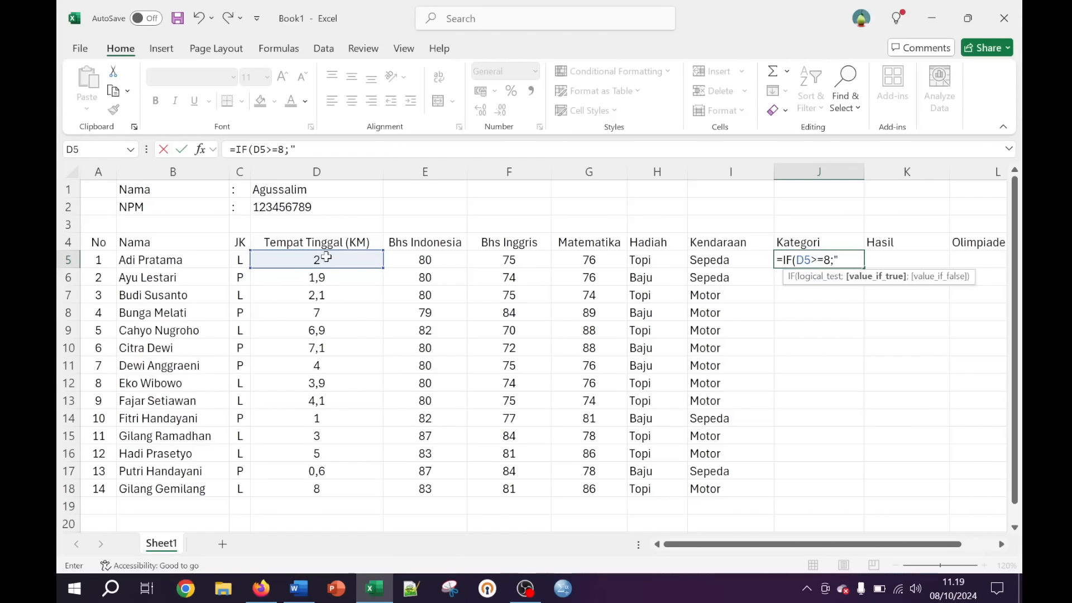
type("Jauh\";")
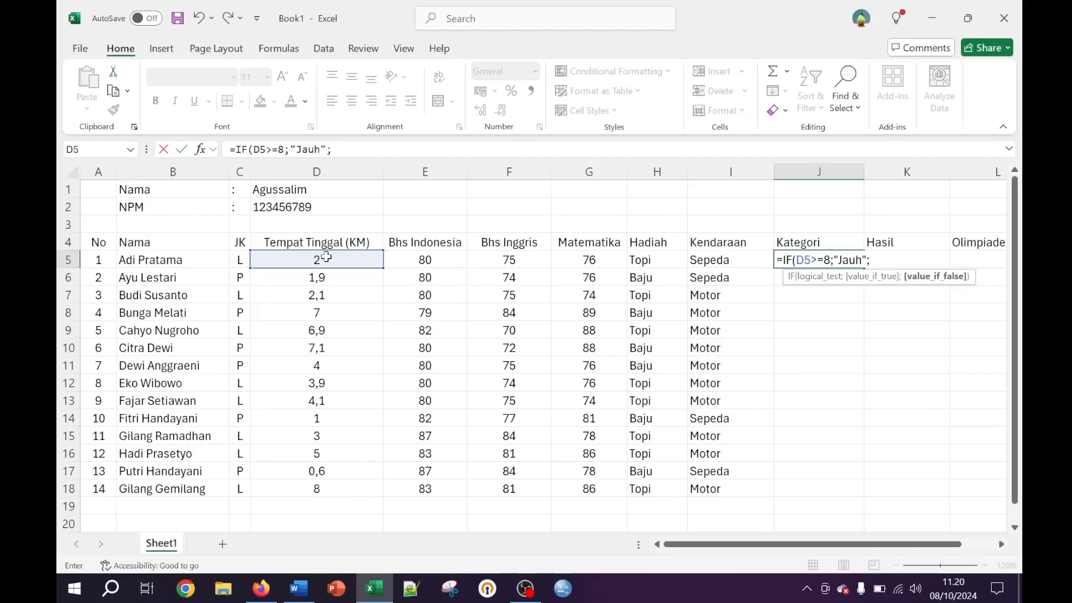
Complete the J5 formula with the nested condition IF(D5>=5;"Sedang";"Dekat") as the false value
type("IF")
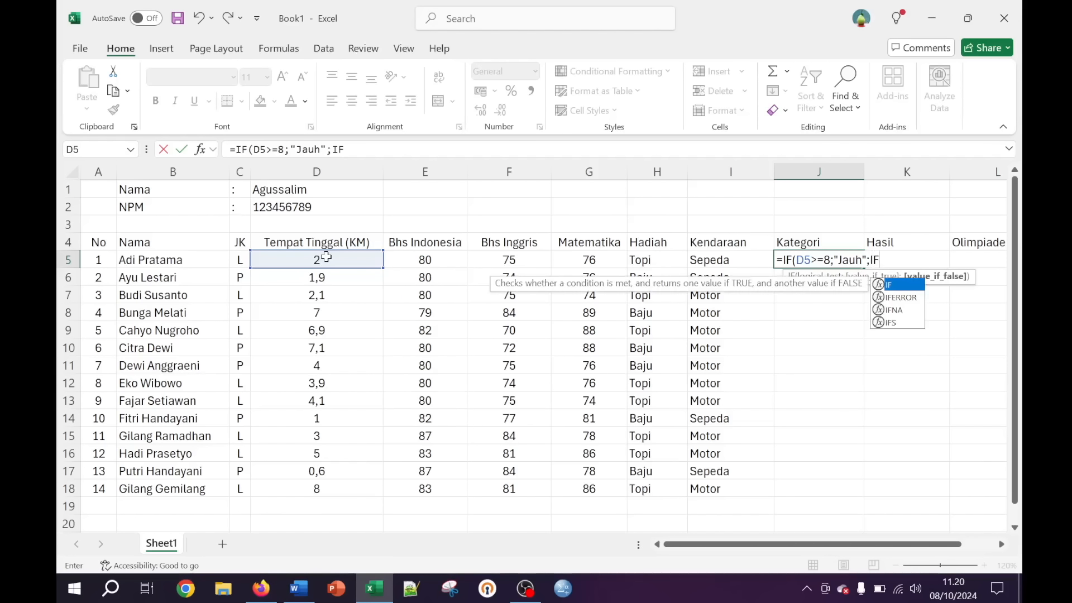
type("(")
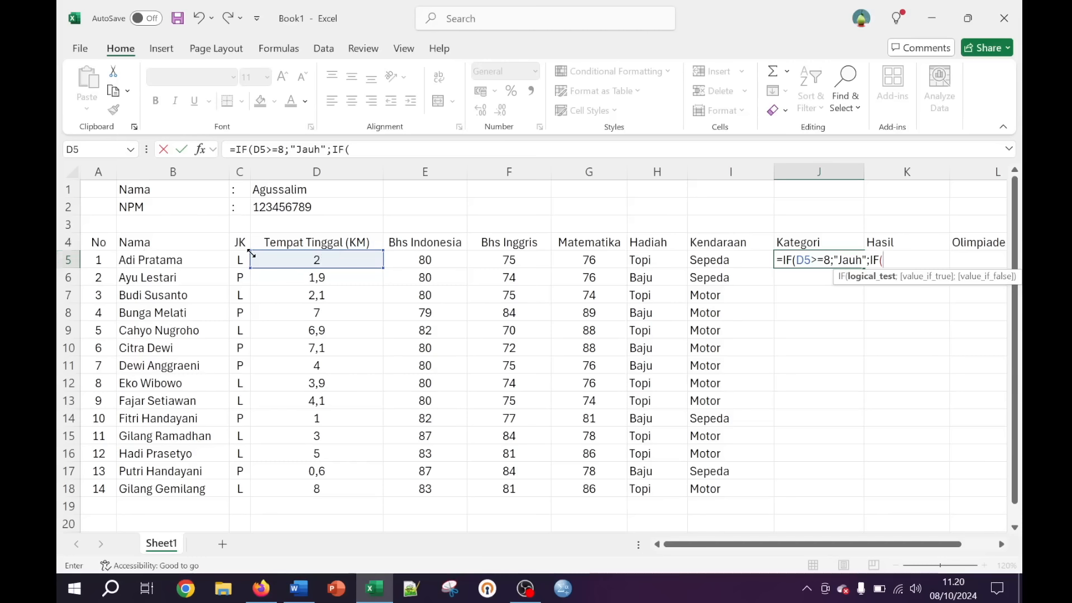
left_click(289, 258)
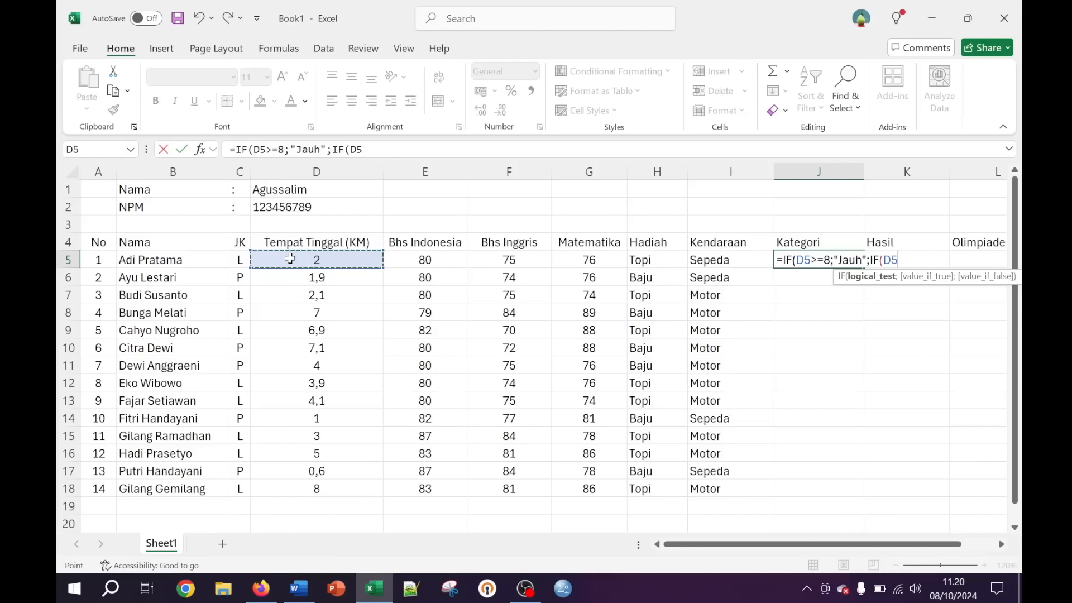
type(">=5")
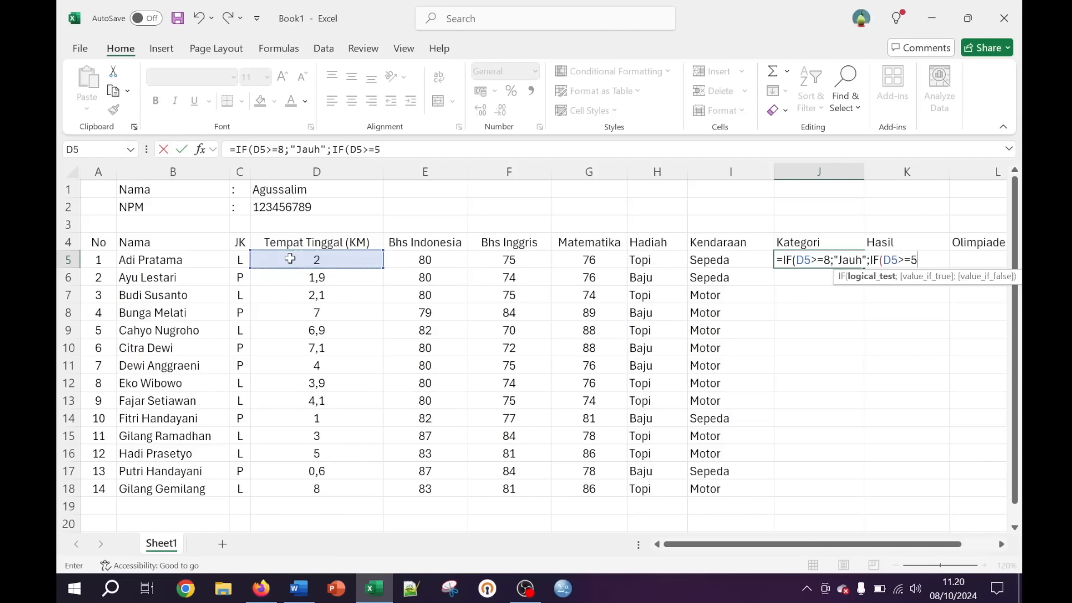
type(";\"Sedang")
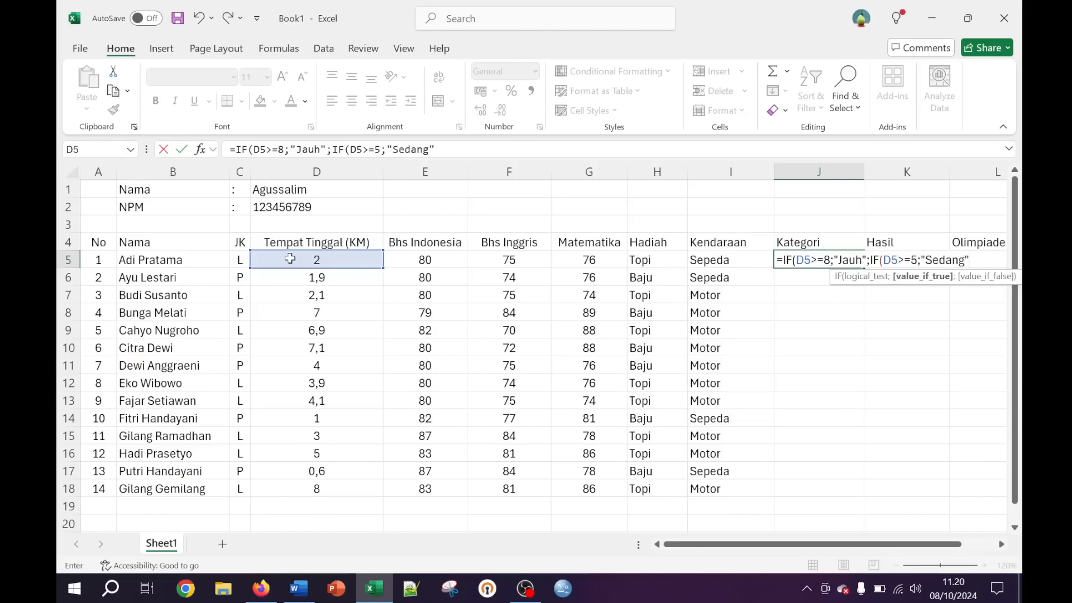
type("\";")
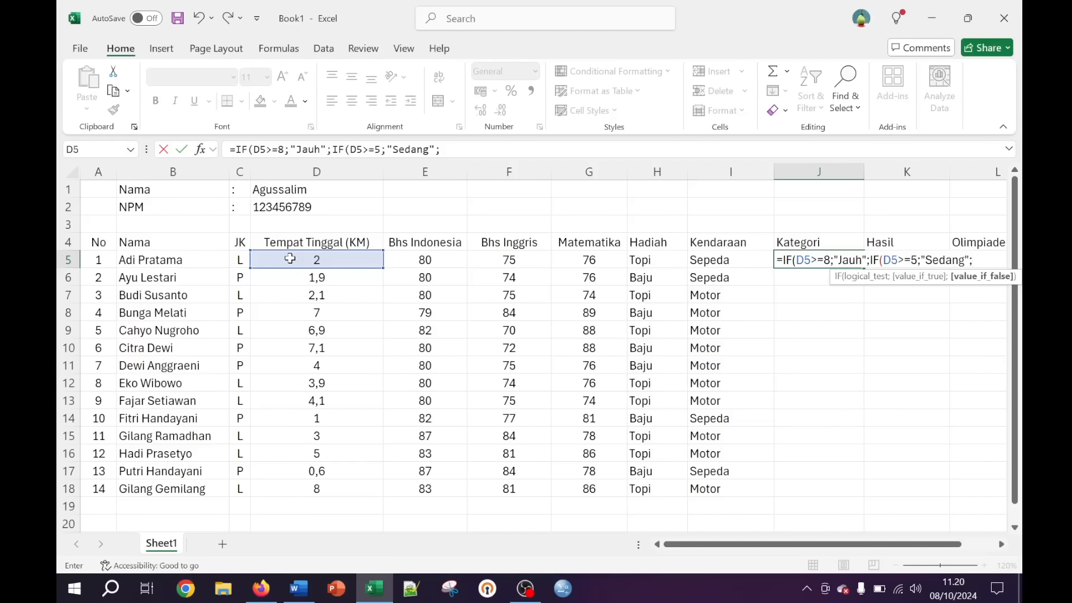
type("\"Dekat")
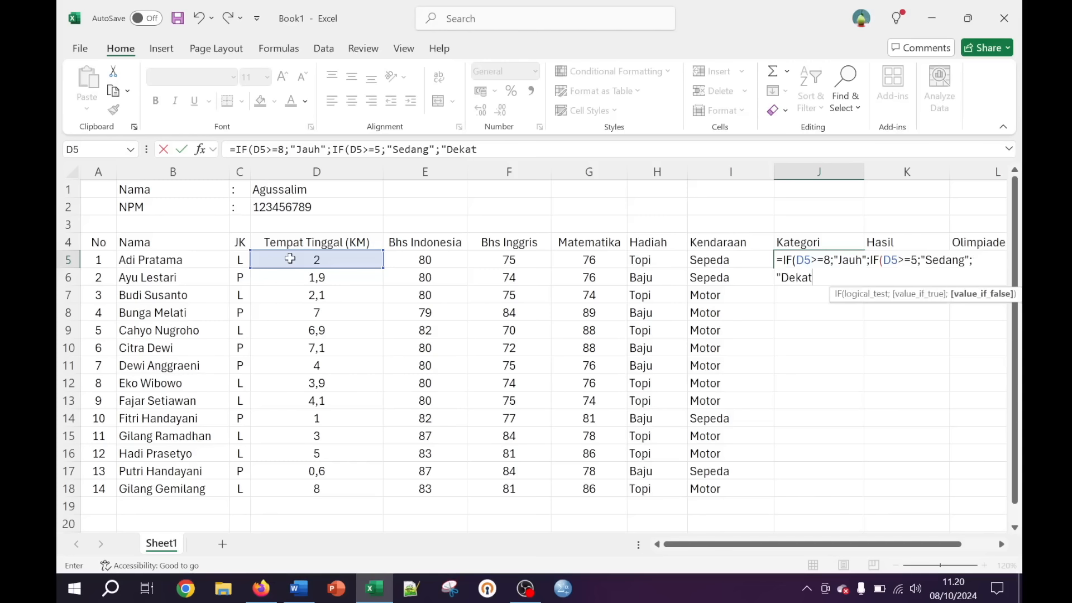
type("\")")
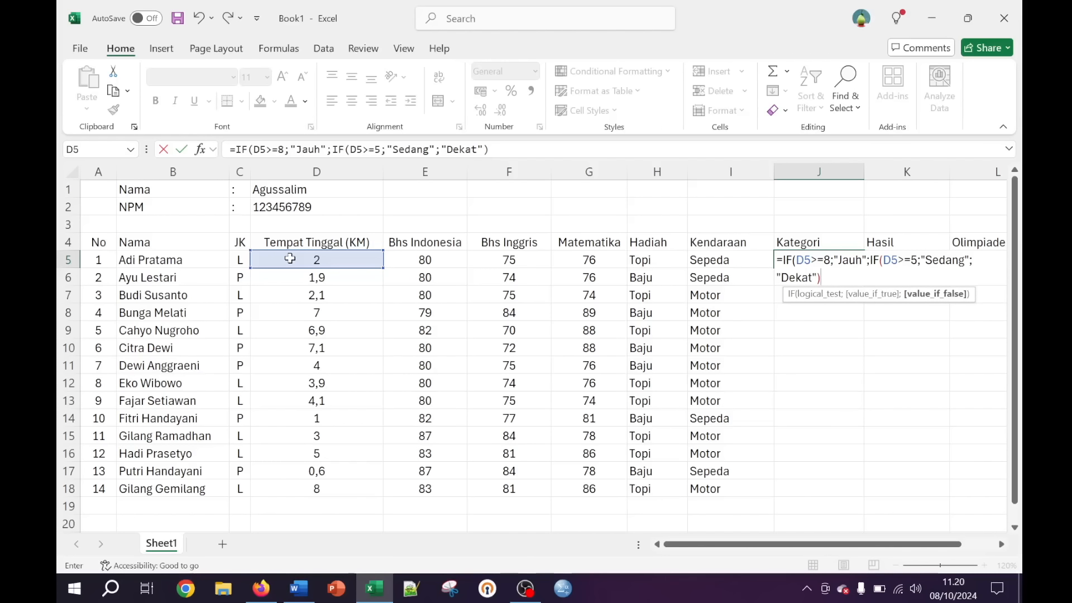
type(")")
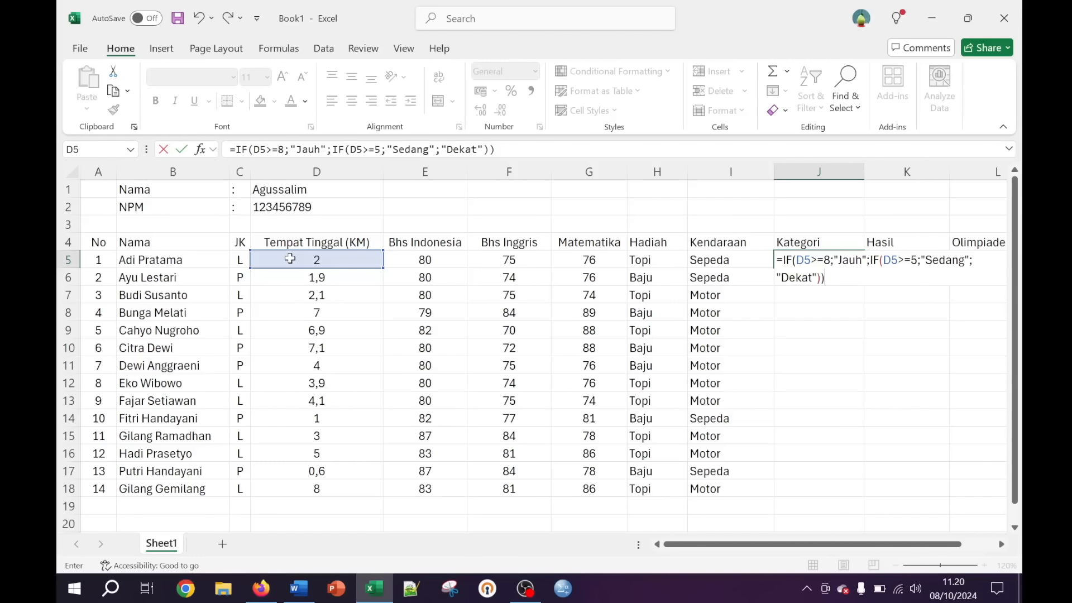
key("Return")
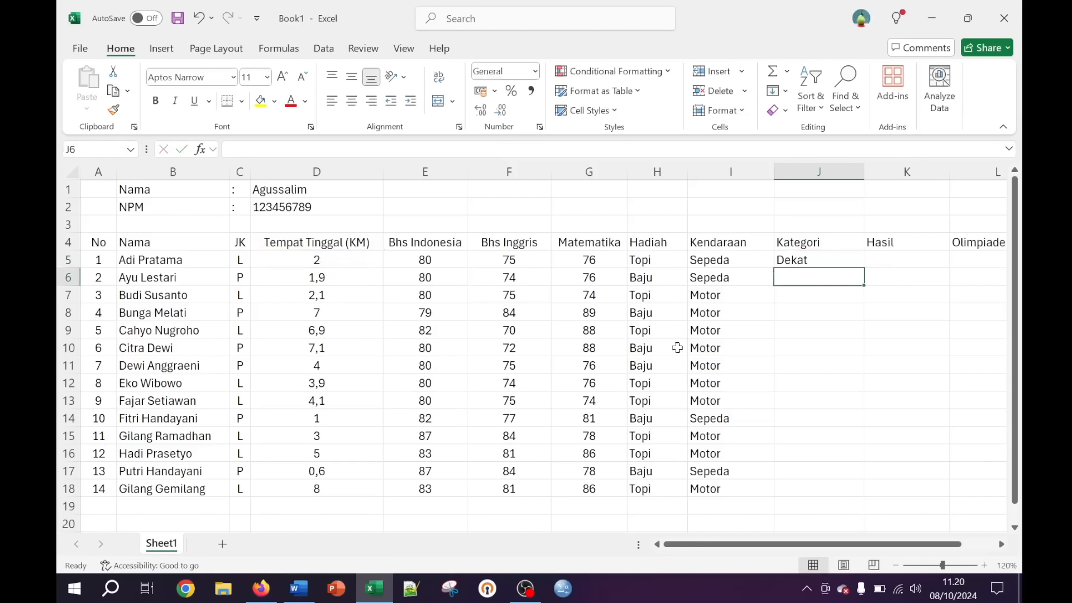
Fill the Kategori formula from J5 down to J18
left_click(828, 260)
double_click(864, 269)
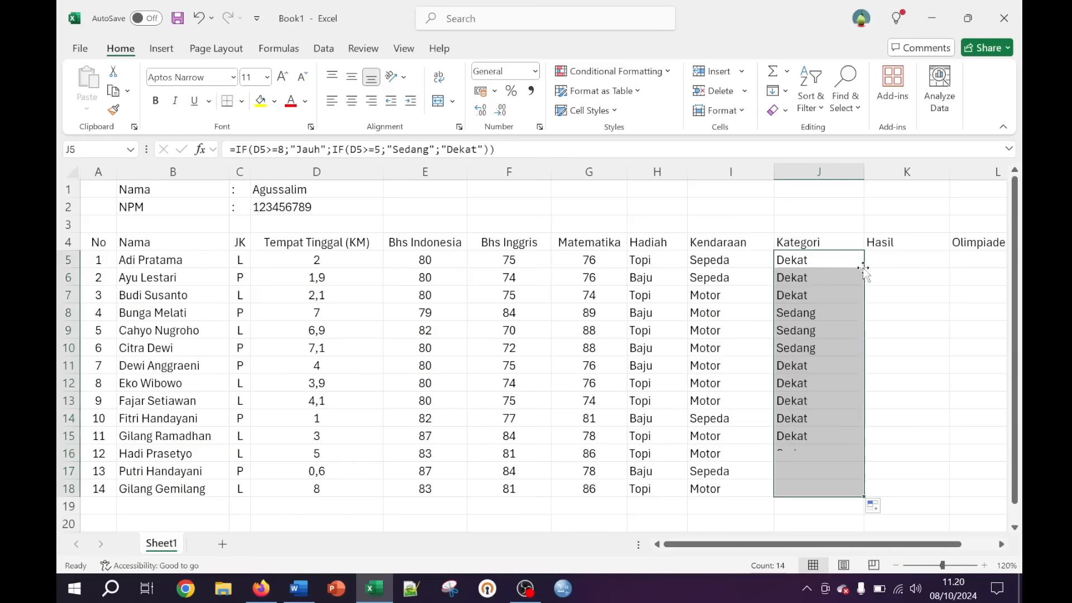
left_click(826, 328)
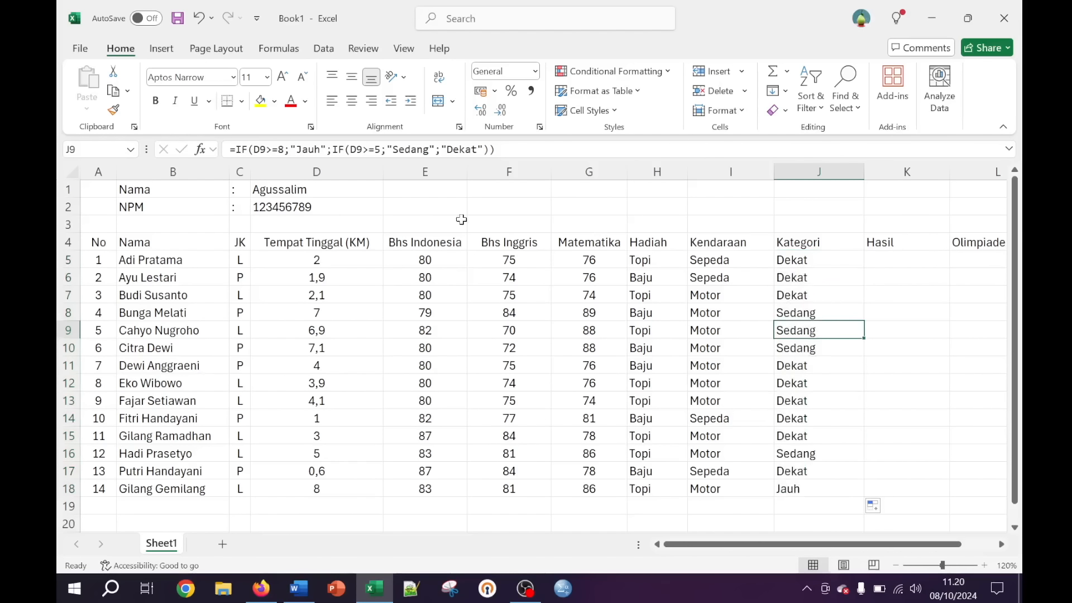
Narrow the Kendaraan, Kategori and Tempat Tinggal (KM) columns and select K5 under Hasil
left_click_drag(772, 170, 759, 172)
left_click_drag(846, 173, 822, 174)
left_click(854, 256)
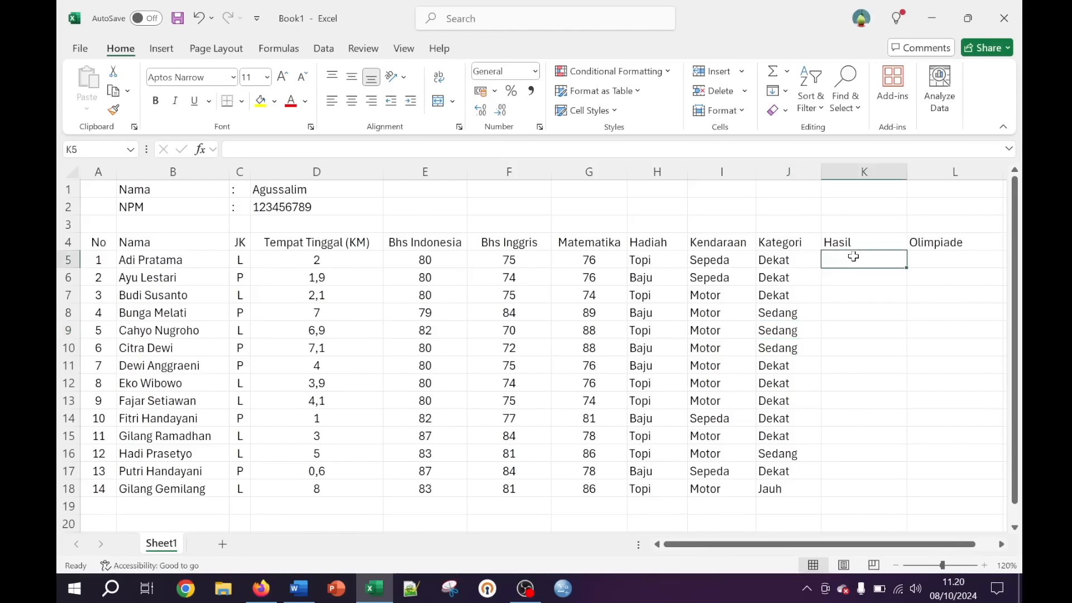
left_click_drag(381, 174, 377, 174)
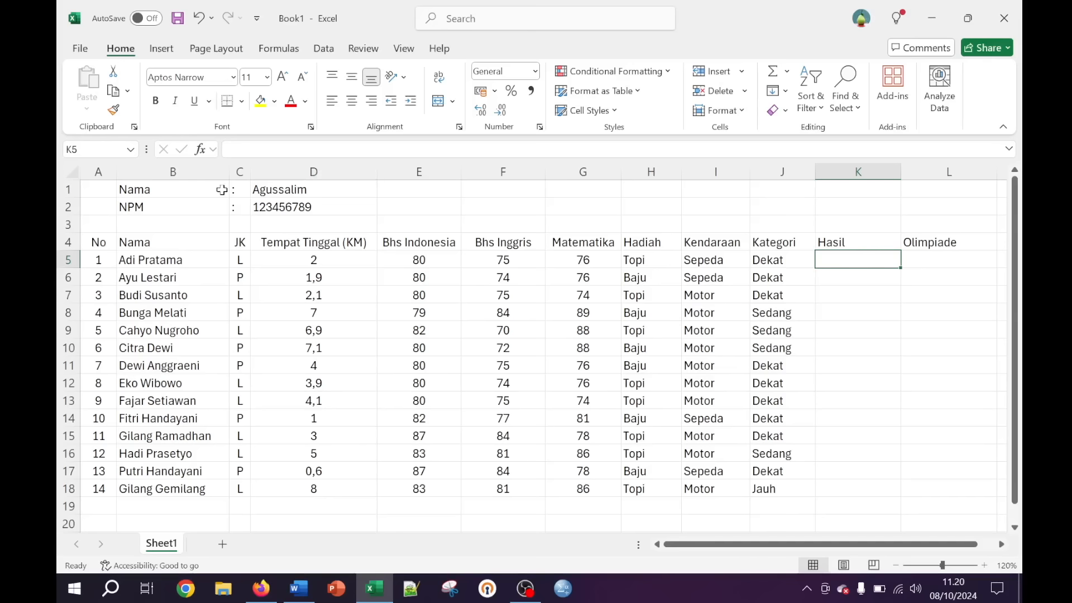
Review the Hasil criteria against the first student's Bhs Indonesia, Bhs Inggris and Matematika scores in E5, F5 and G5
left_click(395, 332)
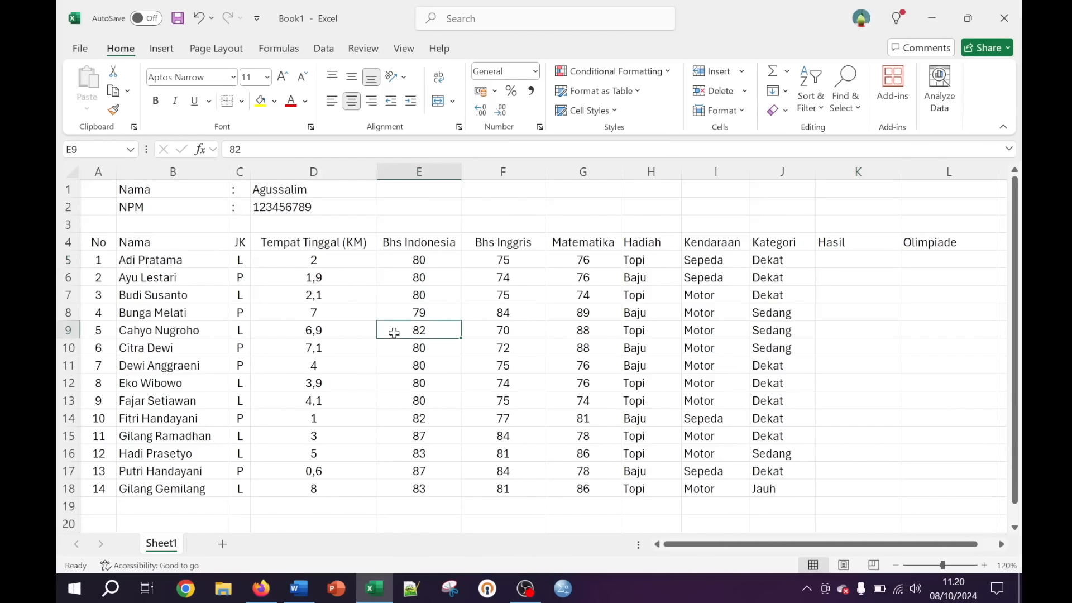
left_click(860, 260)
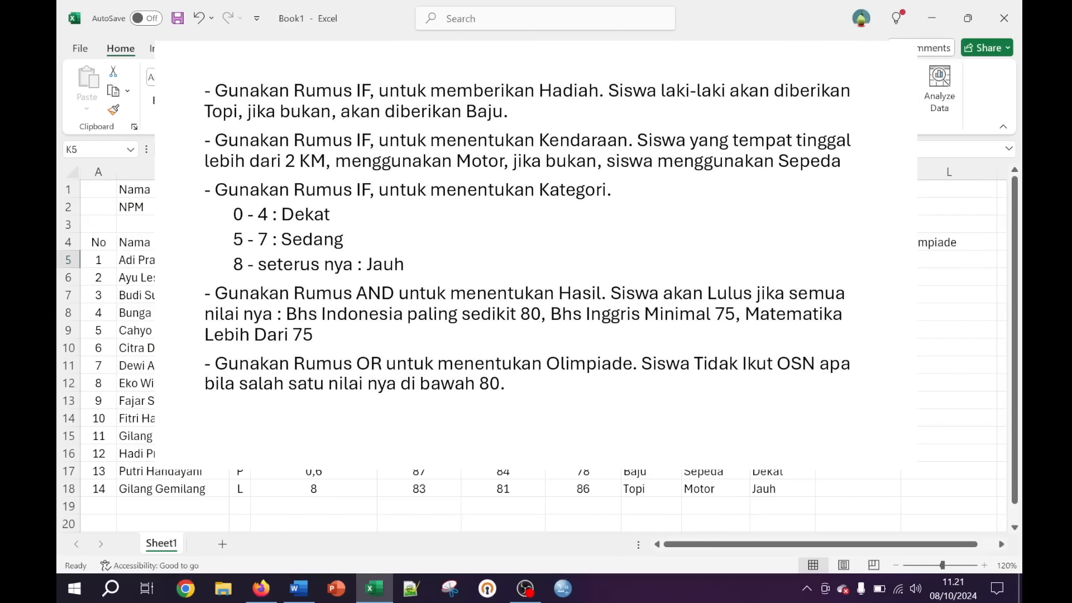
left_click(419, 260)
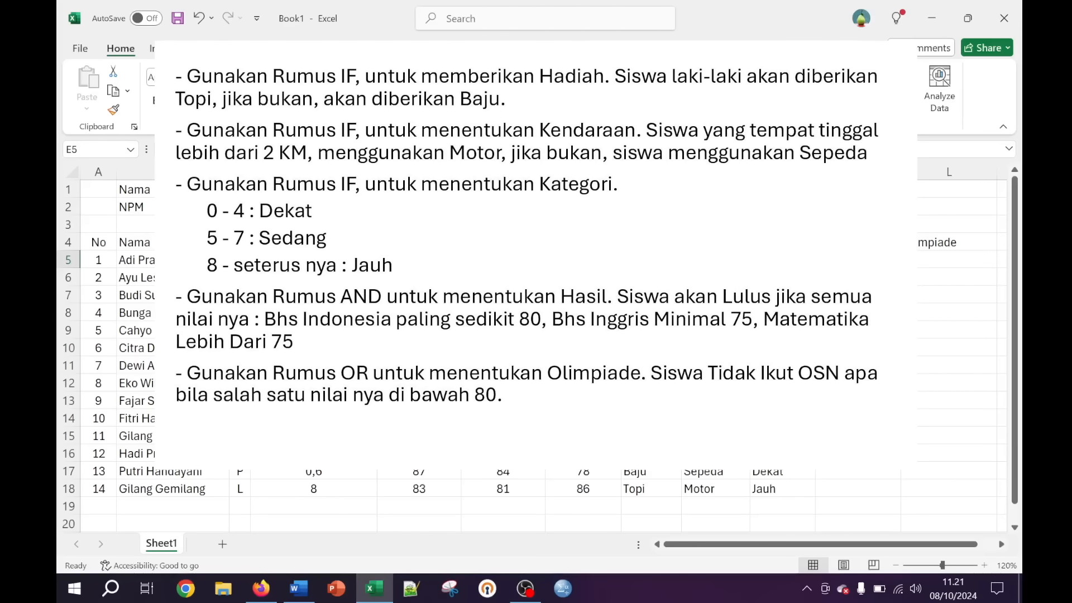
left_click(502, 260)
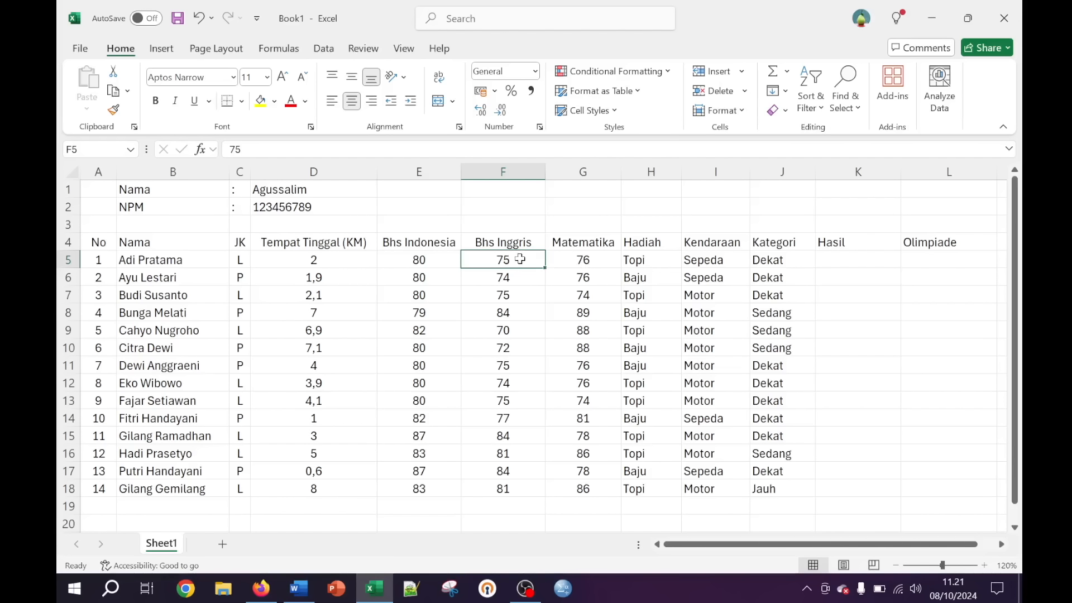
left_click(435, 262)
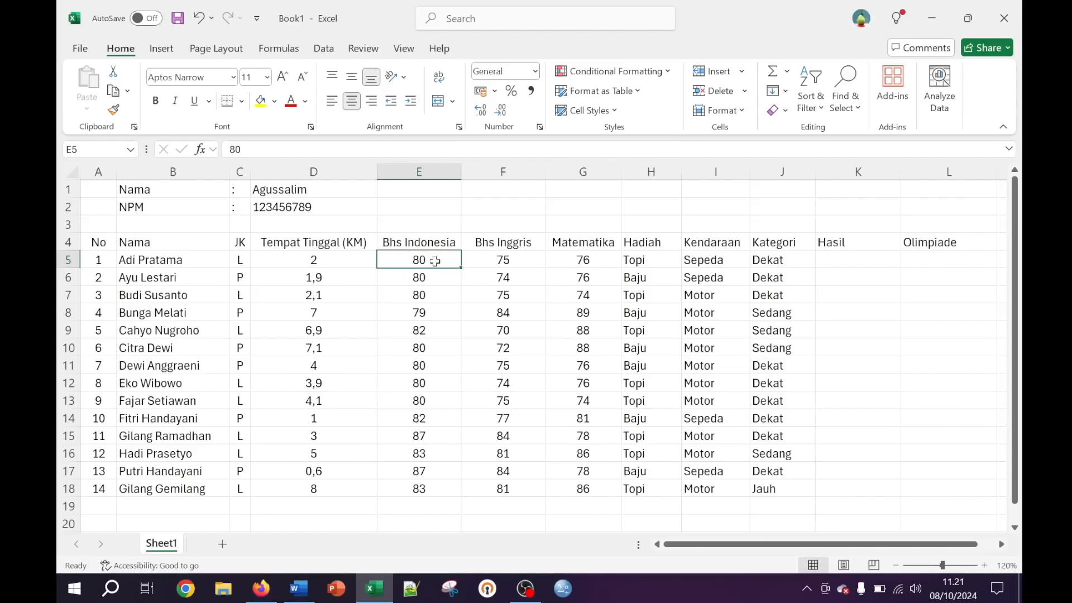
left_click(521, 257)
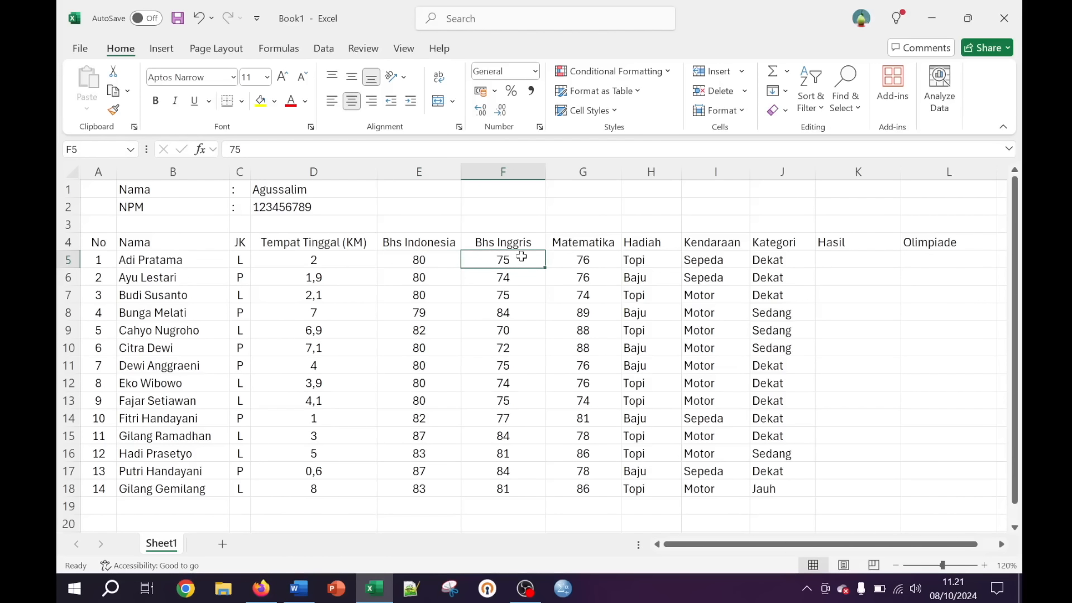
left_click(581, 257)
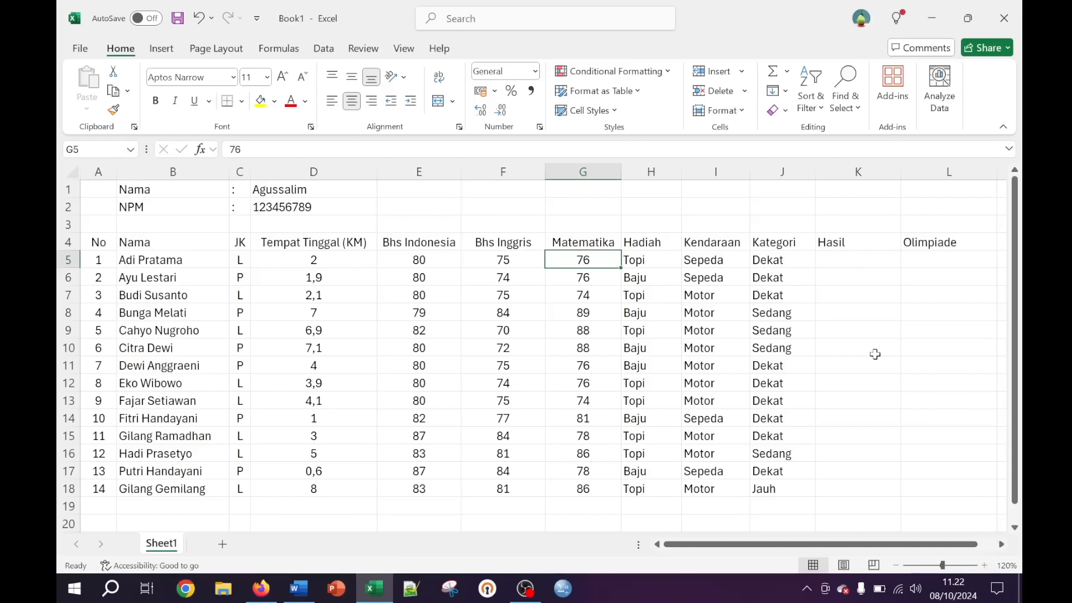
Begin the Hasil formula in K5 with =IF(AND(E5>=80; for the first student's Bhs Indonesia score
scroll(875, 354, "right", 3)
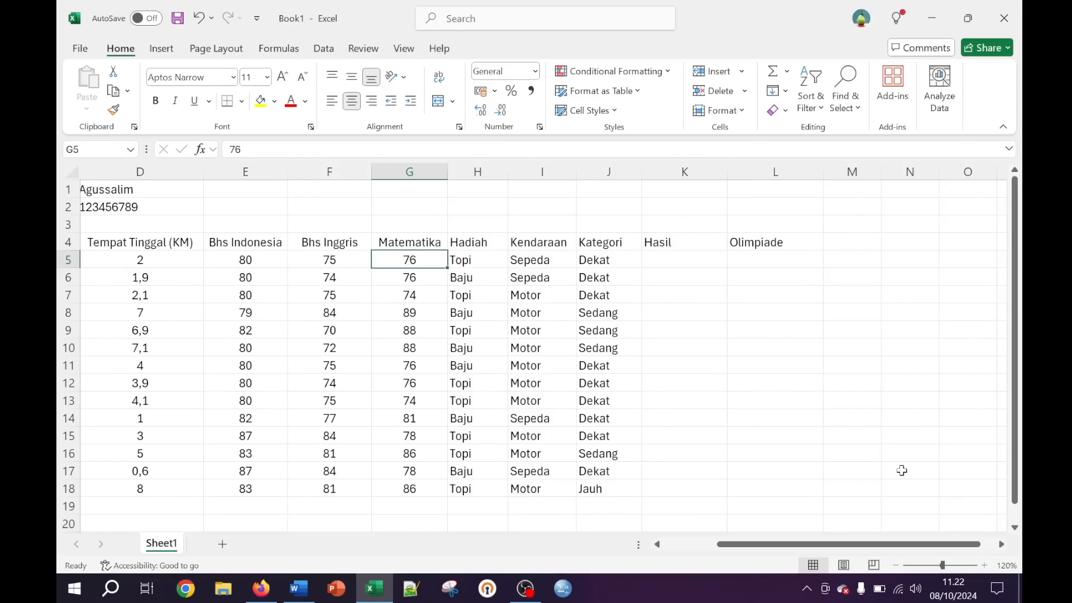
left_click(1002, 545)
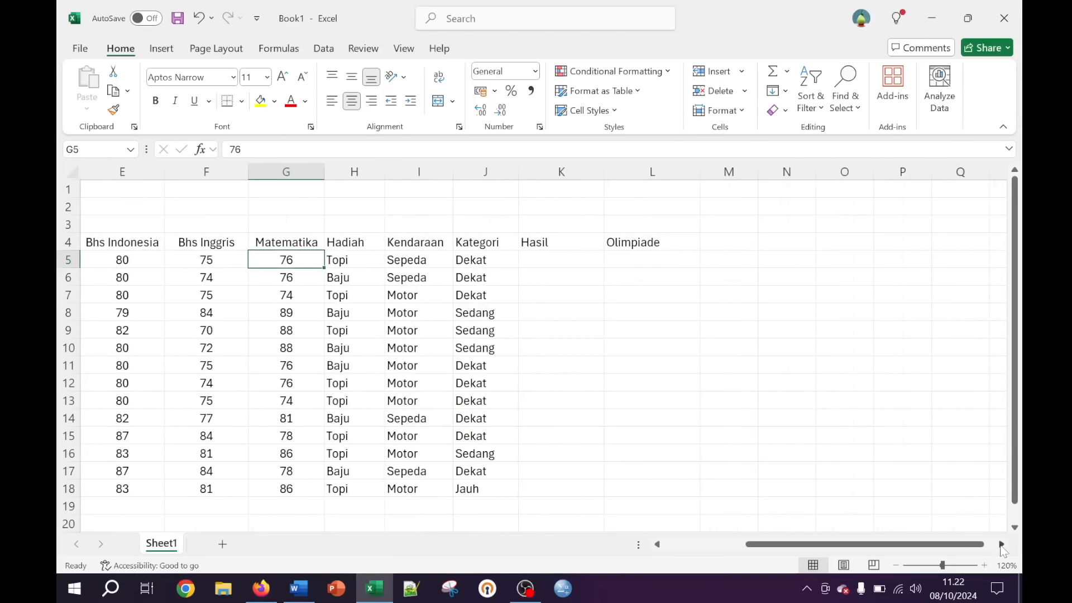
left_click(561, 258)
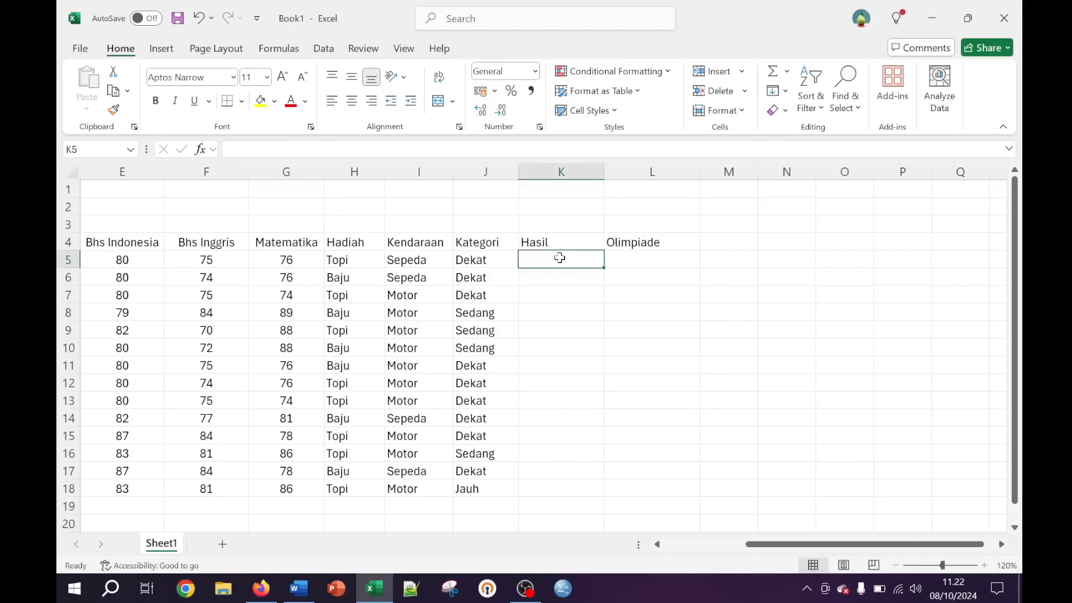
type("=")
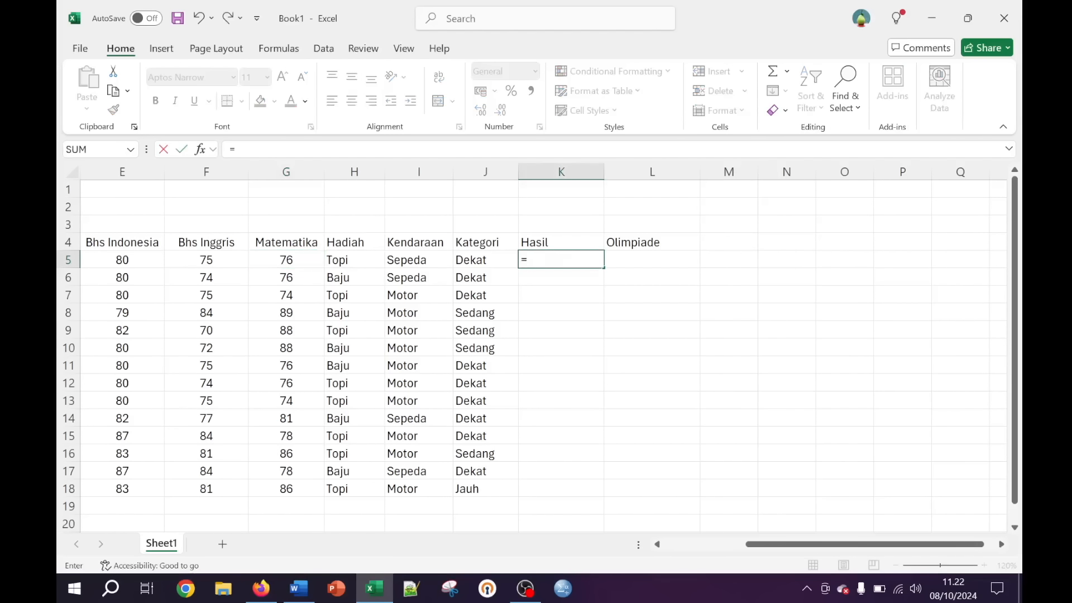
type("IF(")
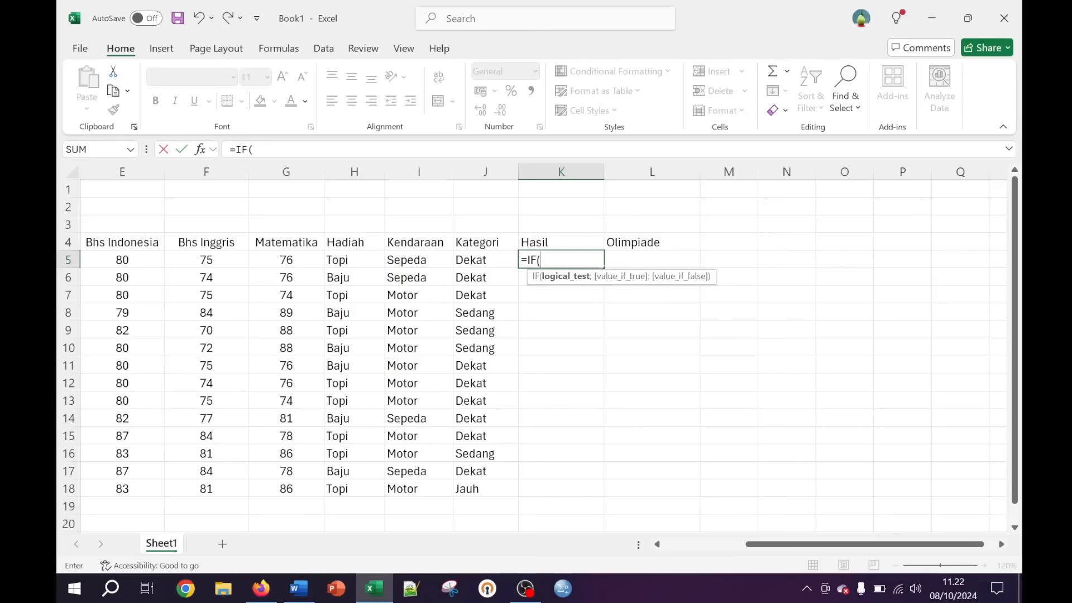
type("AND")
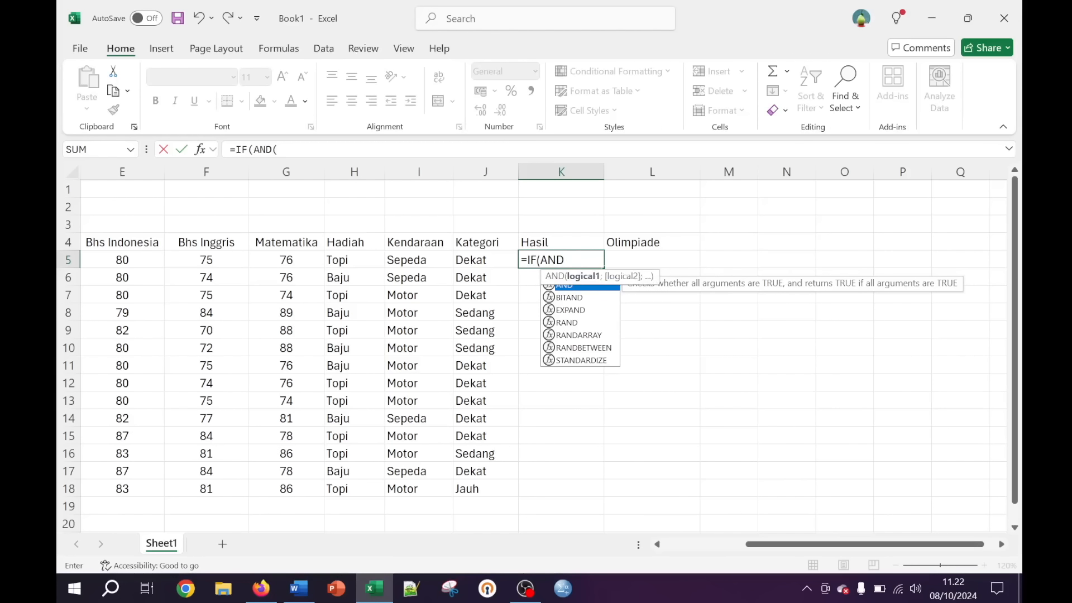
type("(")
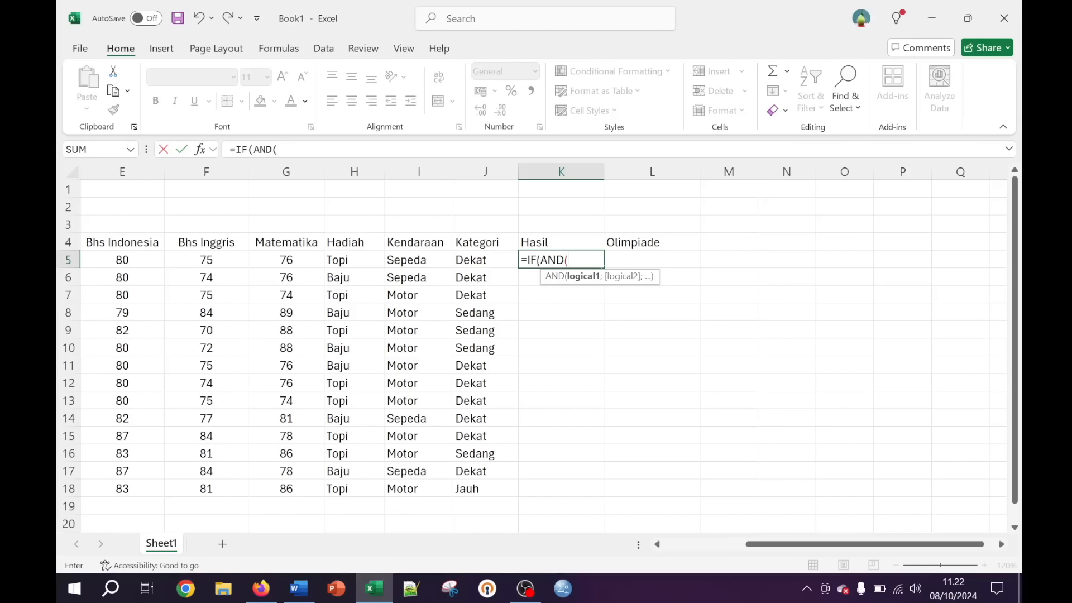
left_click(130, 261)
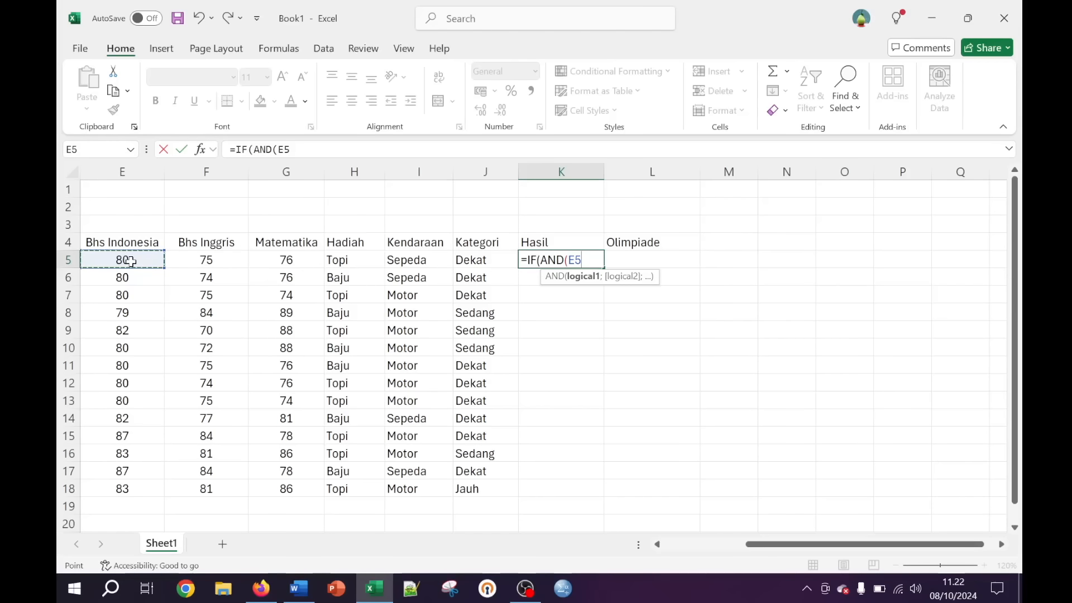
type(">")
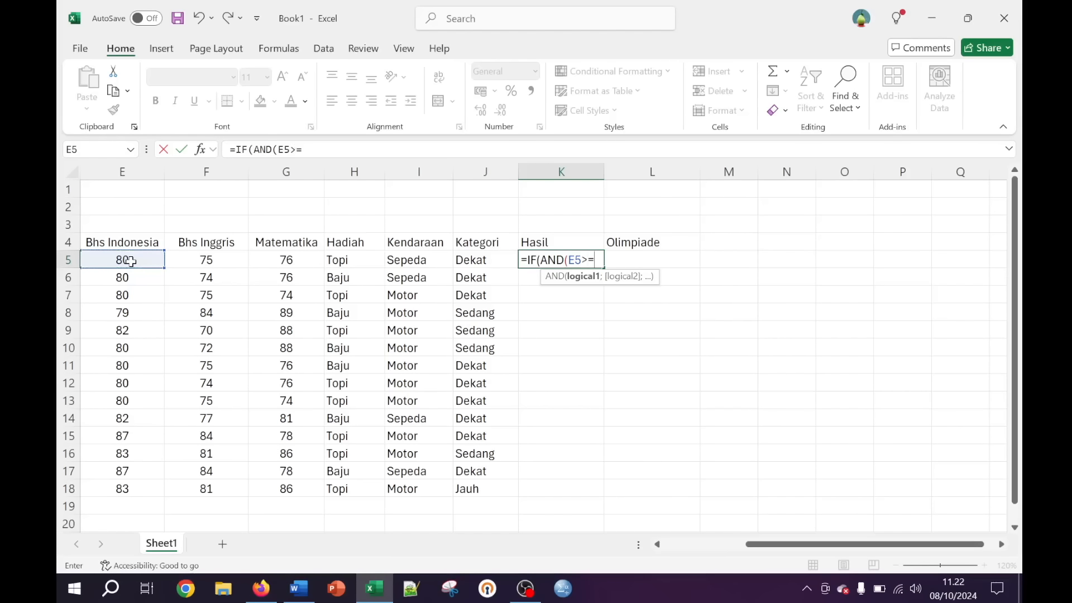
type("=80")
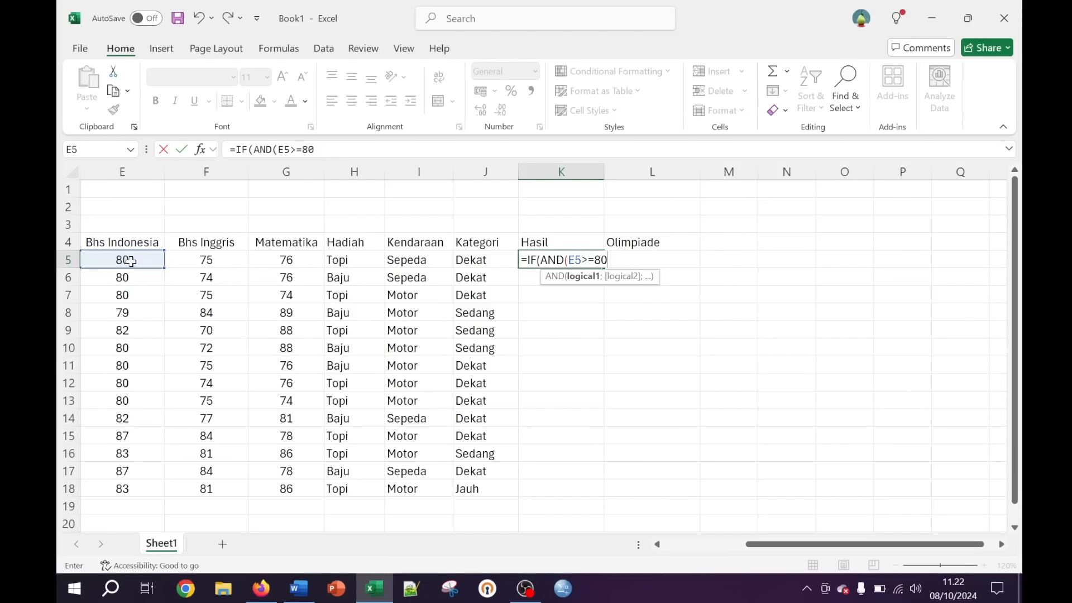
type(";")
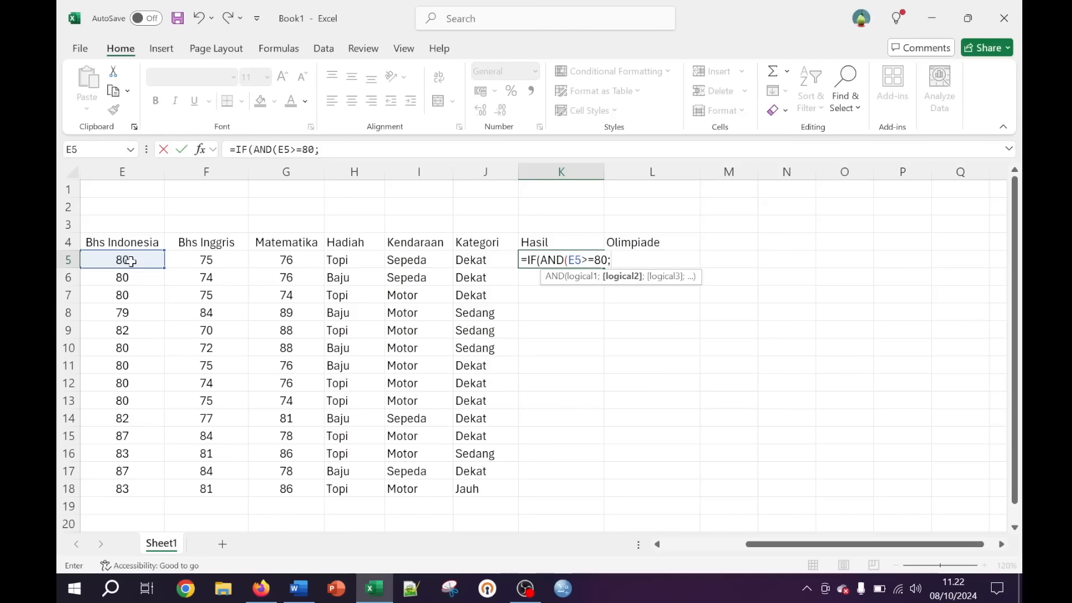
Add the Bhs Inggris condition F5>=75 and the Matematika condition G5>75 to the AND test in K5, and close its bracket
left_click(219, 258)
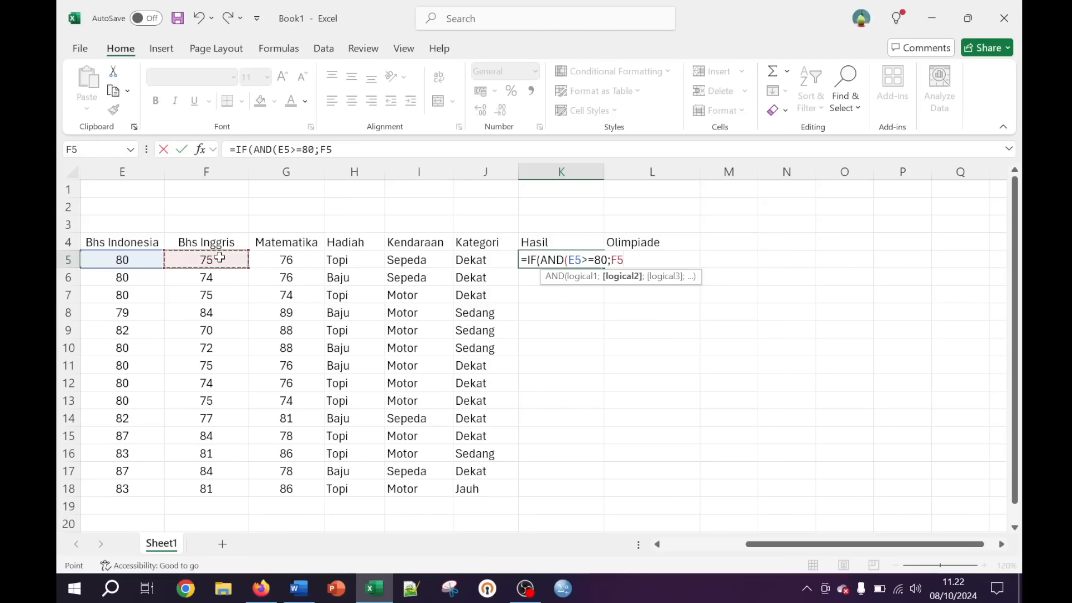
type(">=")
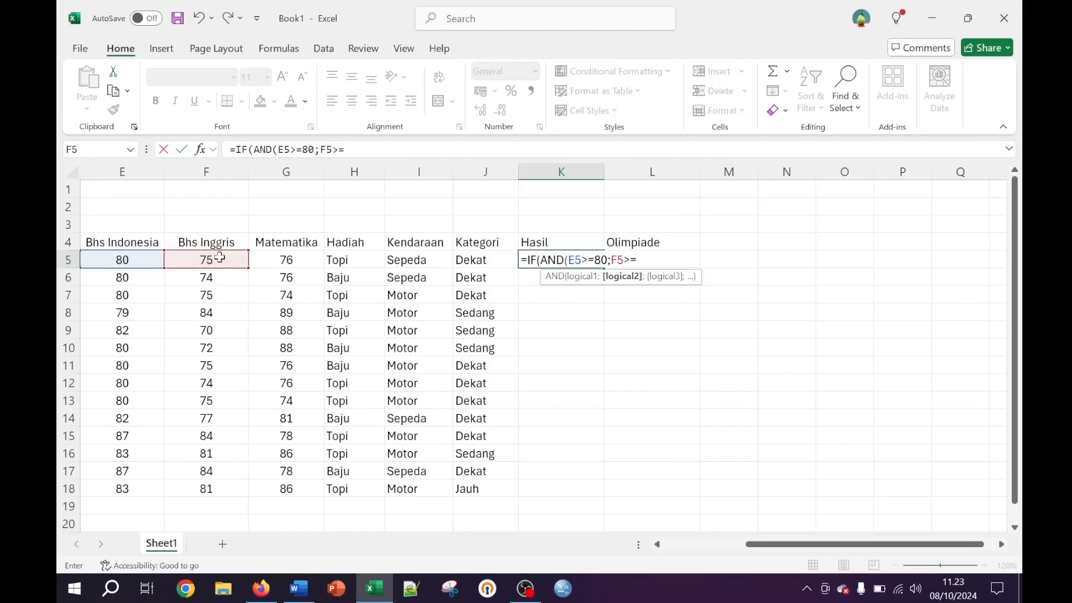
type("75;")
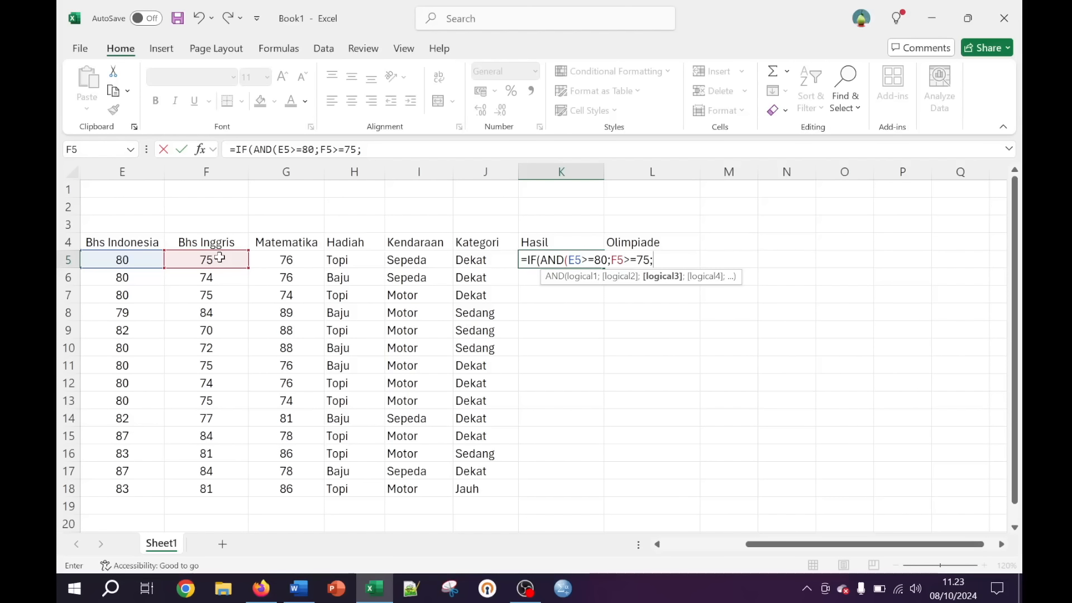
left_click(293, 260)
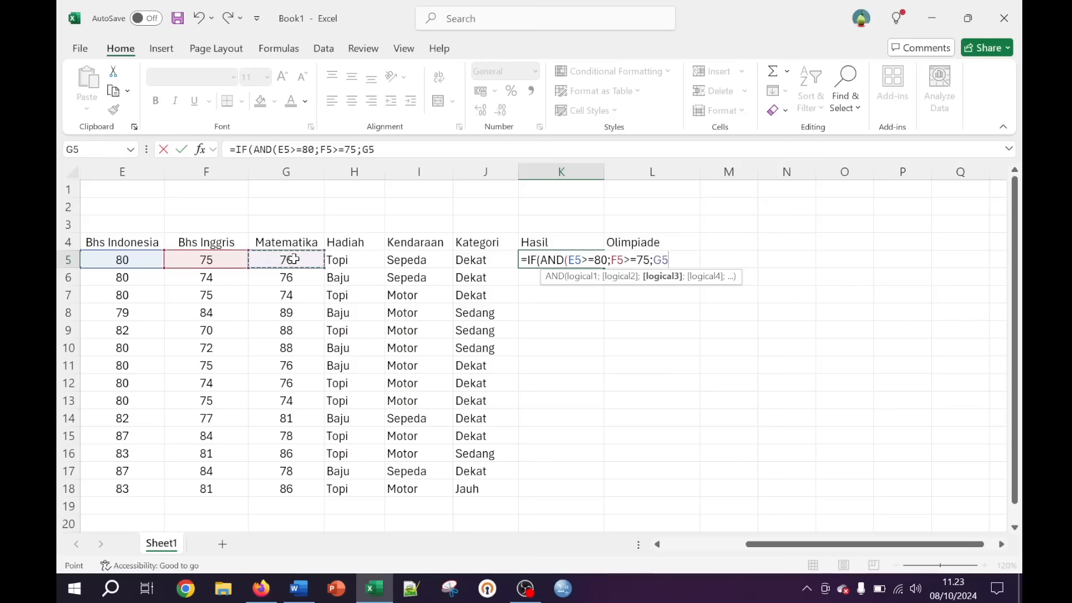
type(">75)")
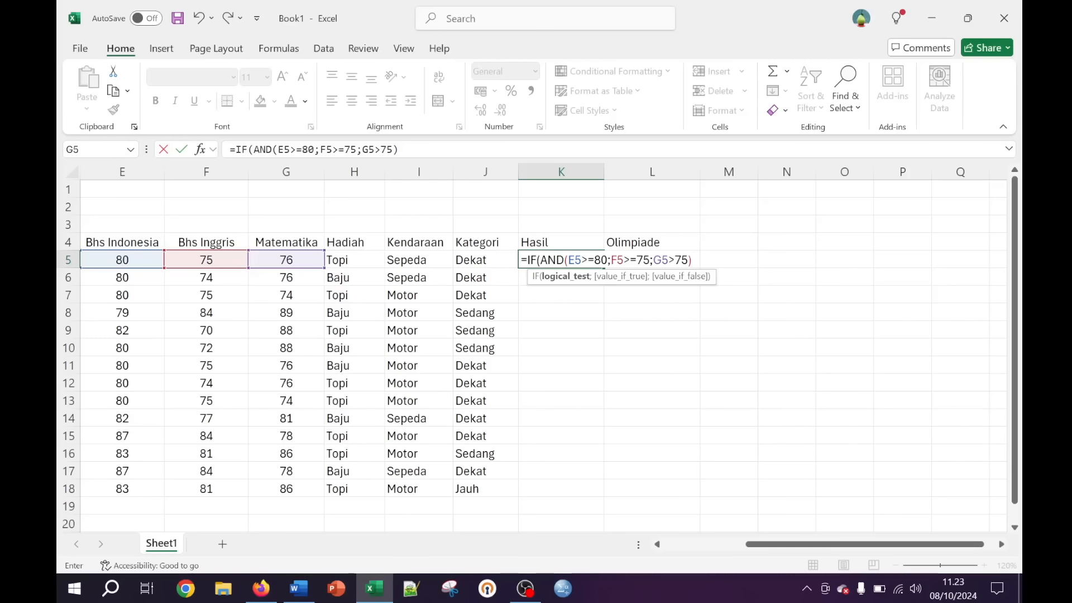
Complete the K5 formula with "Lulus" as the true value and "Tidak Lulus" as the false value
type(";")
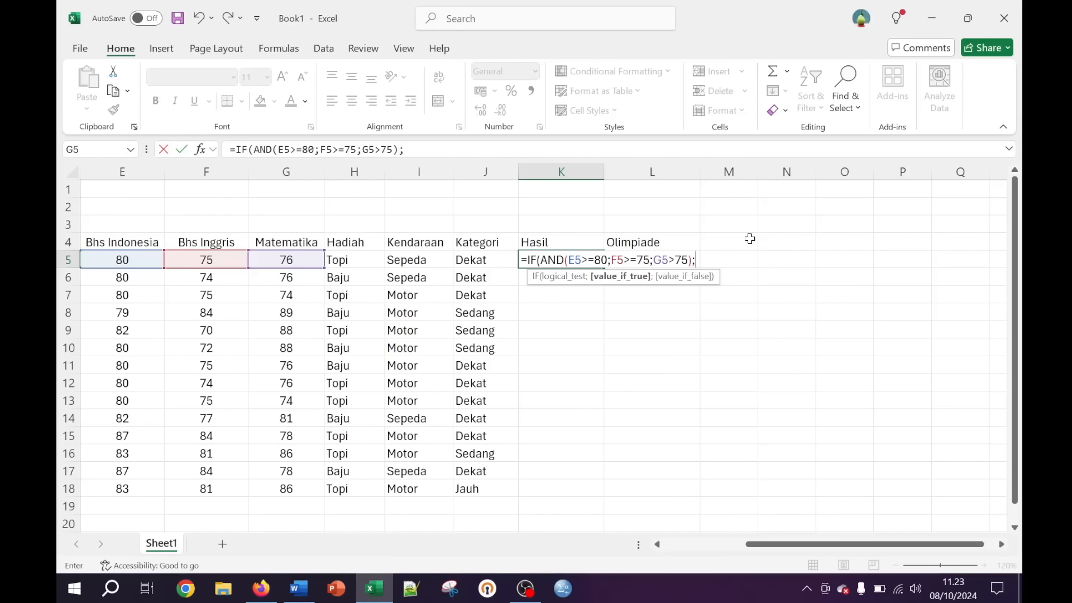
type("\"Lulus\"")
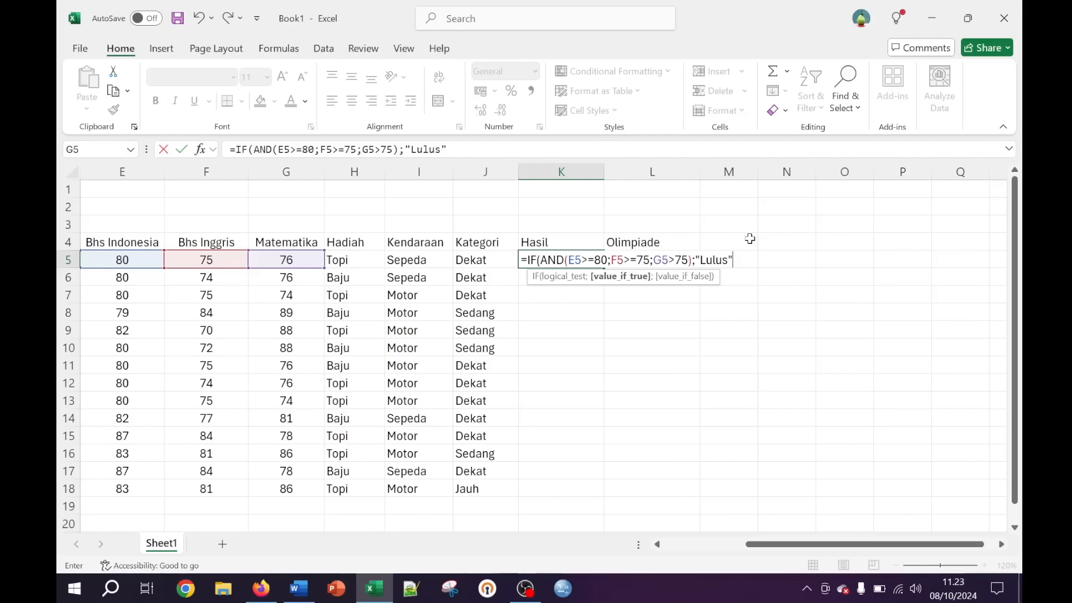
type(";")
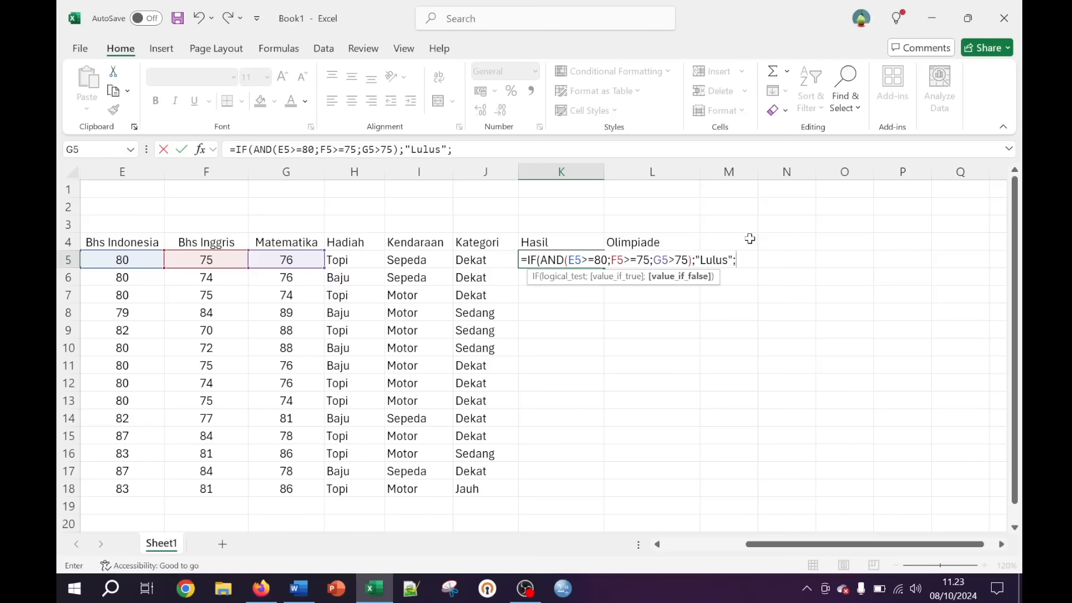
type("\"Tidak Lulus\")")
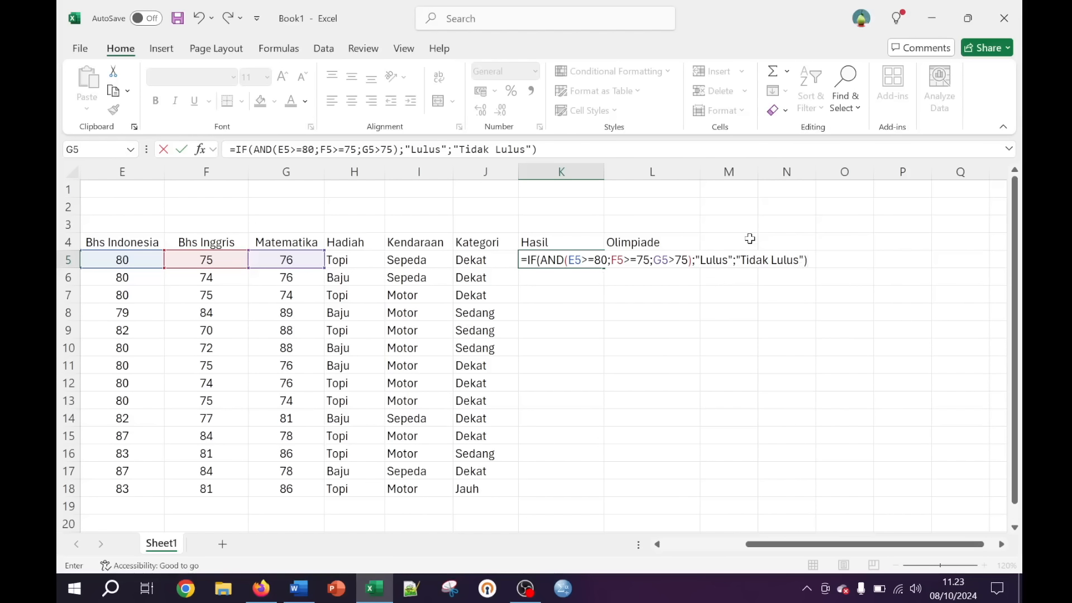
key("Return")
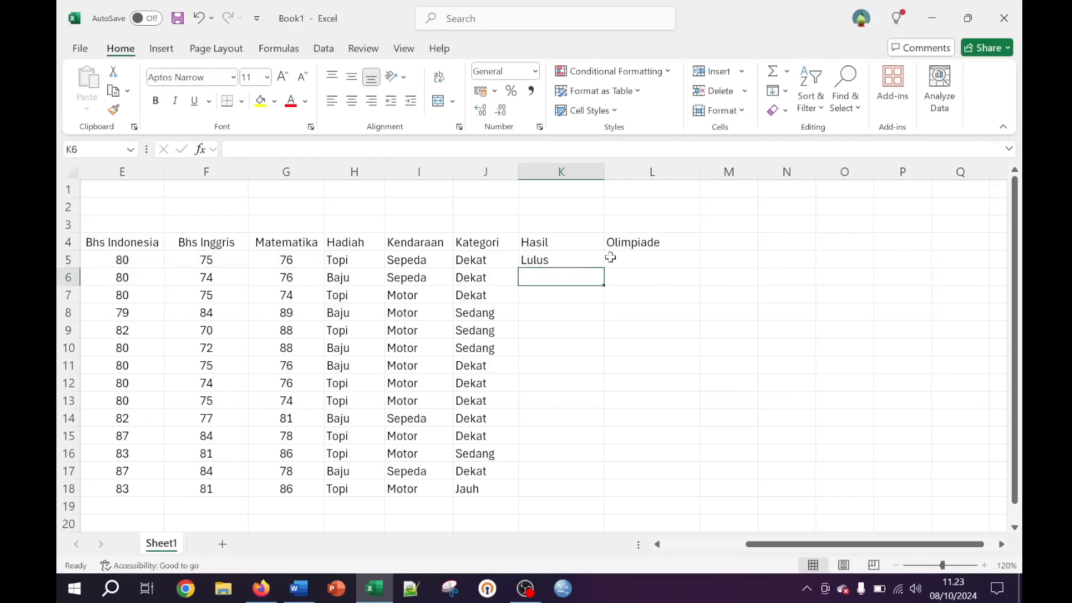
Check the first student's Hasil against the three scores and fill the formula from K5 down to K18
left_click(564, 259)
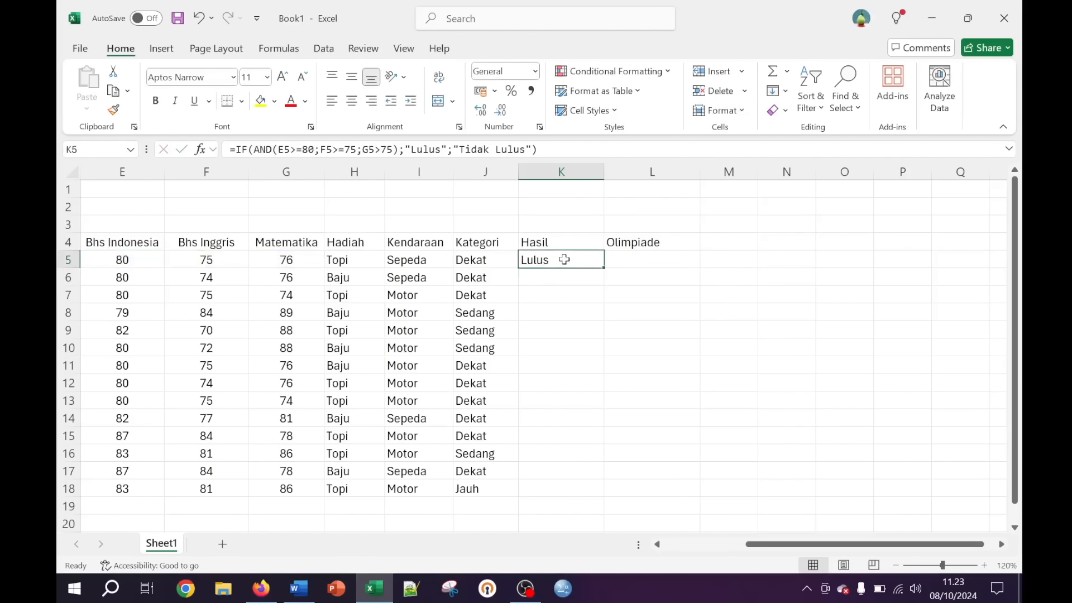
left_click(128, 260)
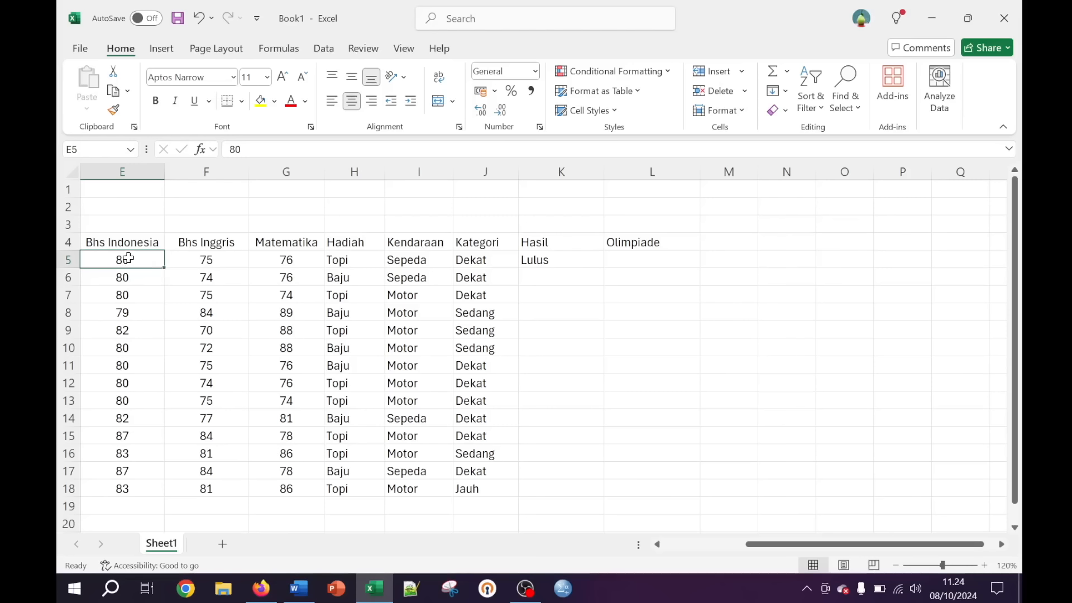
left_click(200, 258)
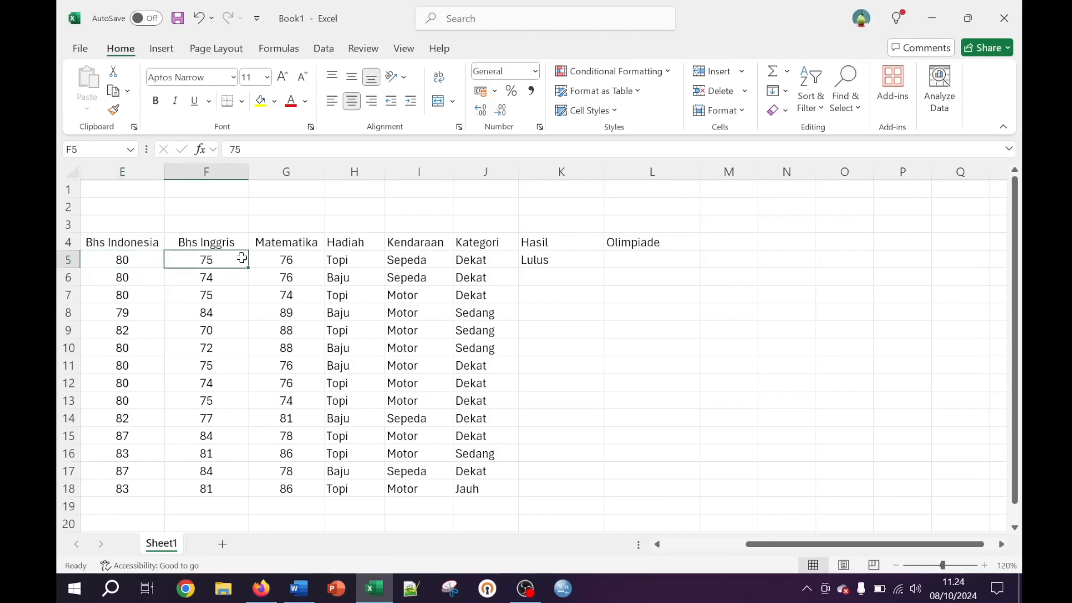
left_click(289, 262)
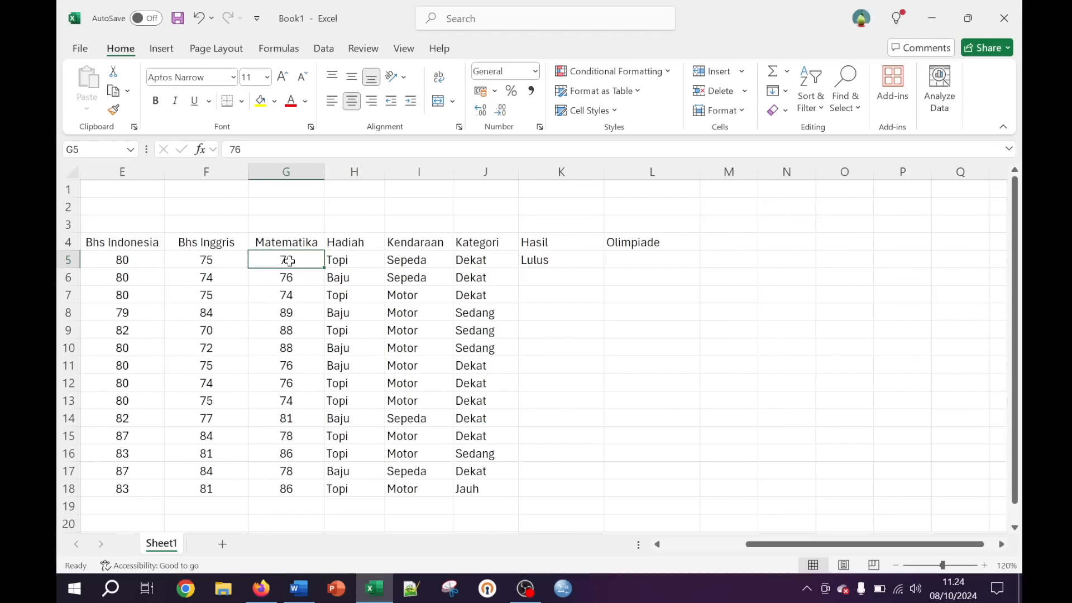
left_click(560, 258)
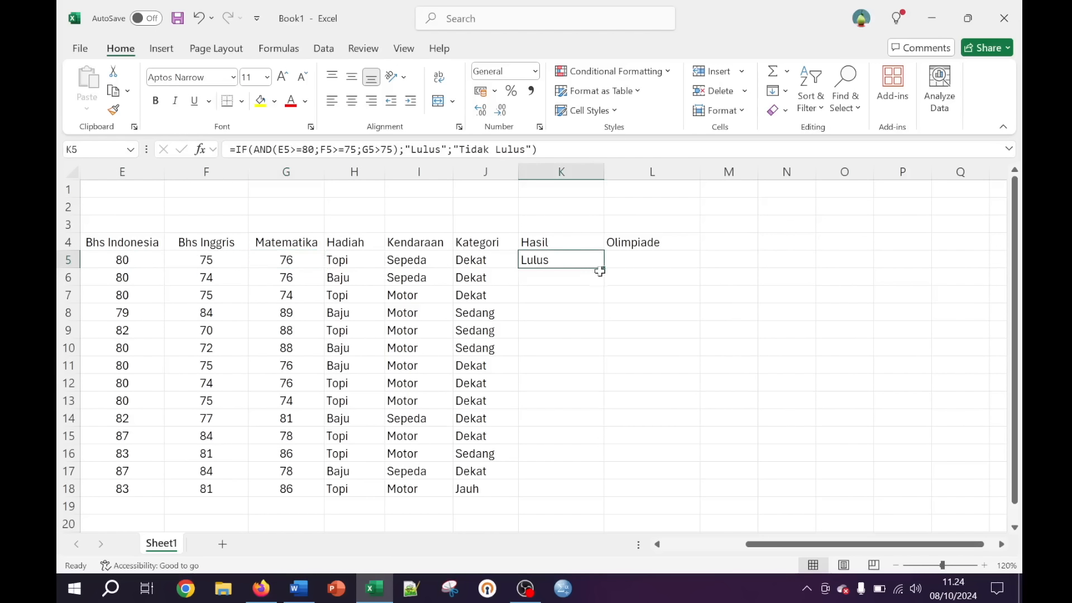
double_click(606, 269)
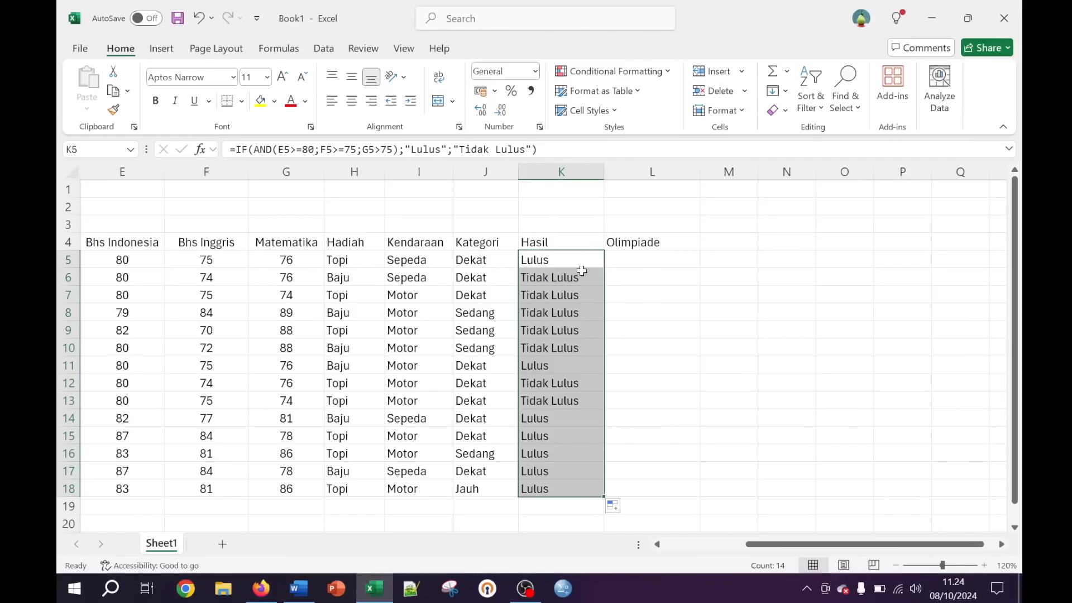
left_click(566, 275)
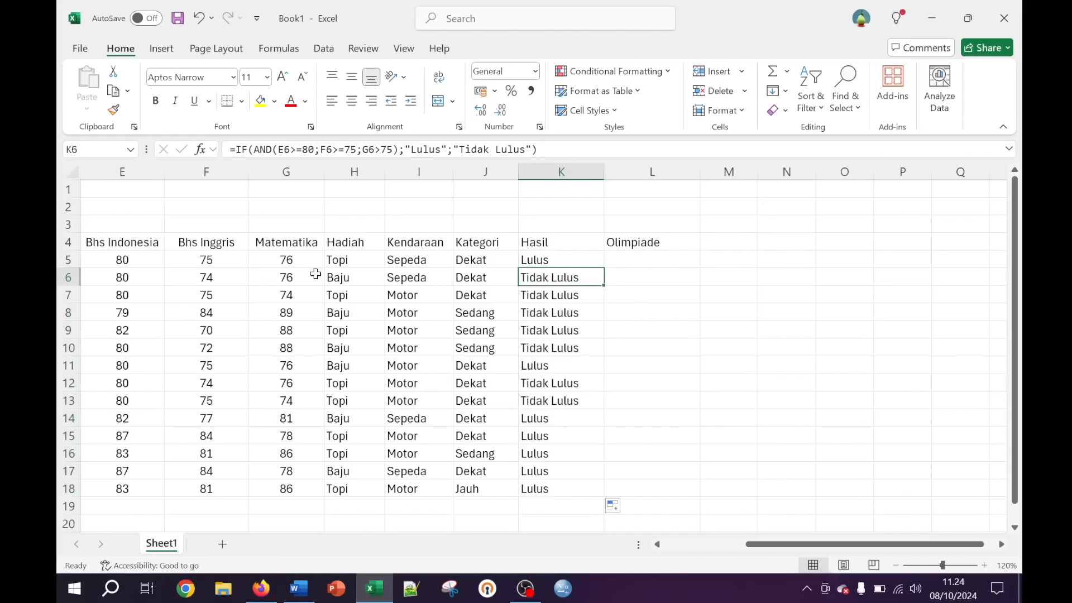
Compare the Bhs Indonesia, Bhs Inggris and Matematika scores in rows 5 to 7 with each student's Hasil
left_click(119, 276)
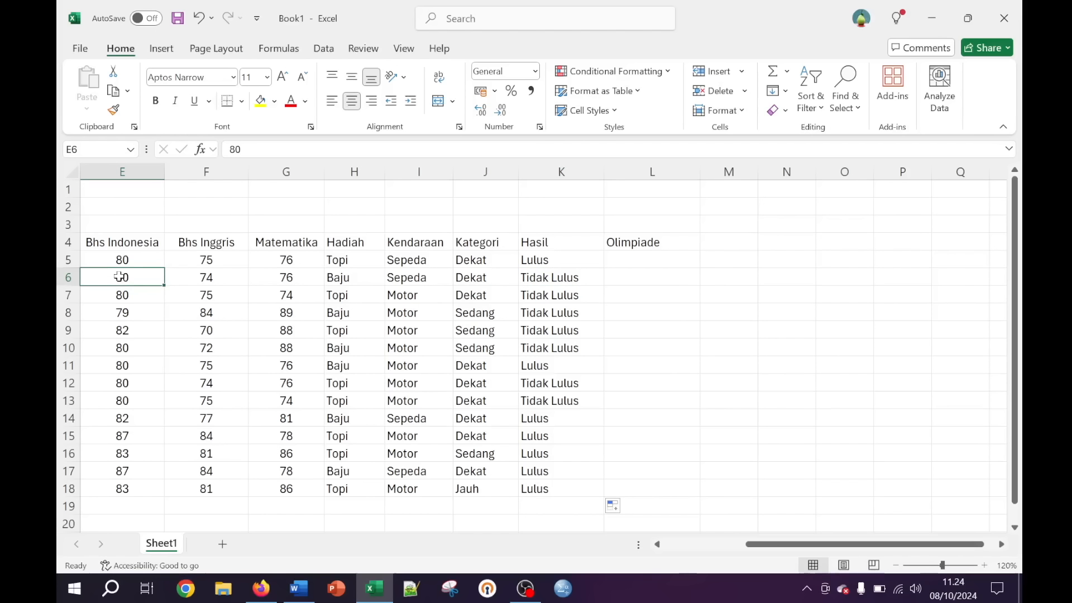
left_click(215, 276)
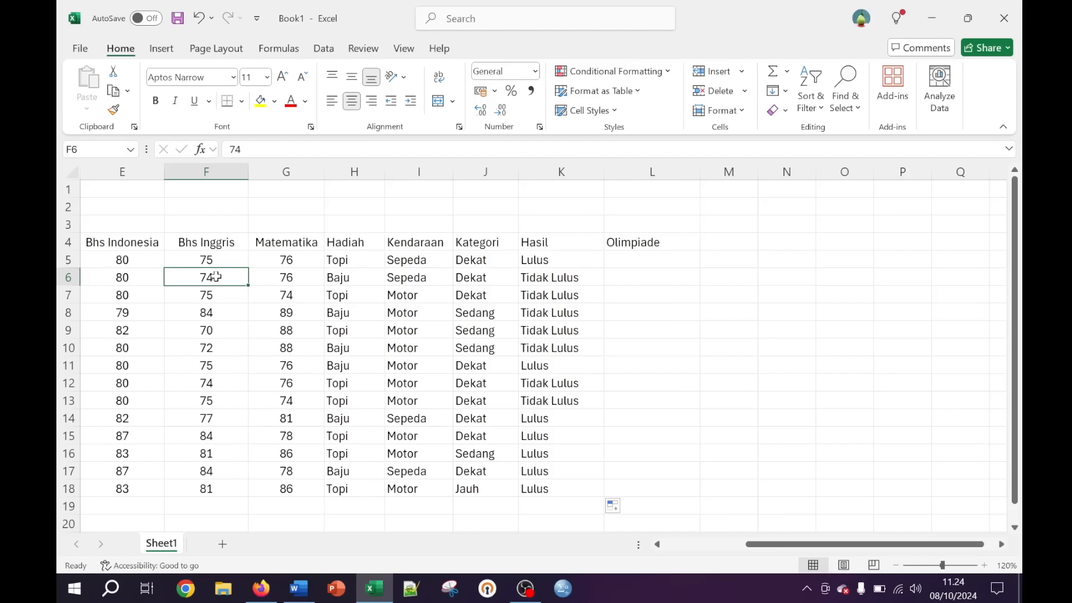
left_click(550, 273)
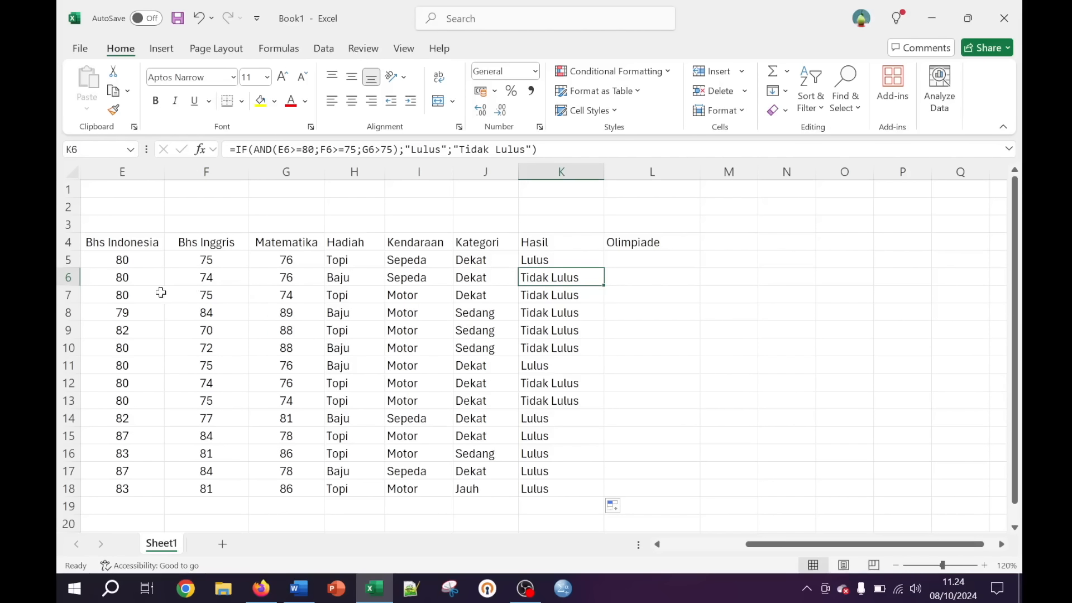
left_click(134, 295)
left_click(188, 302)
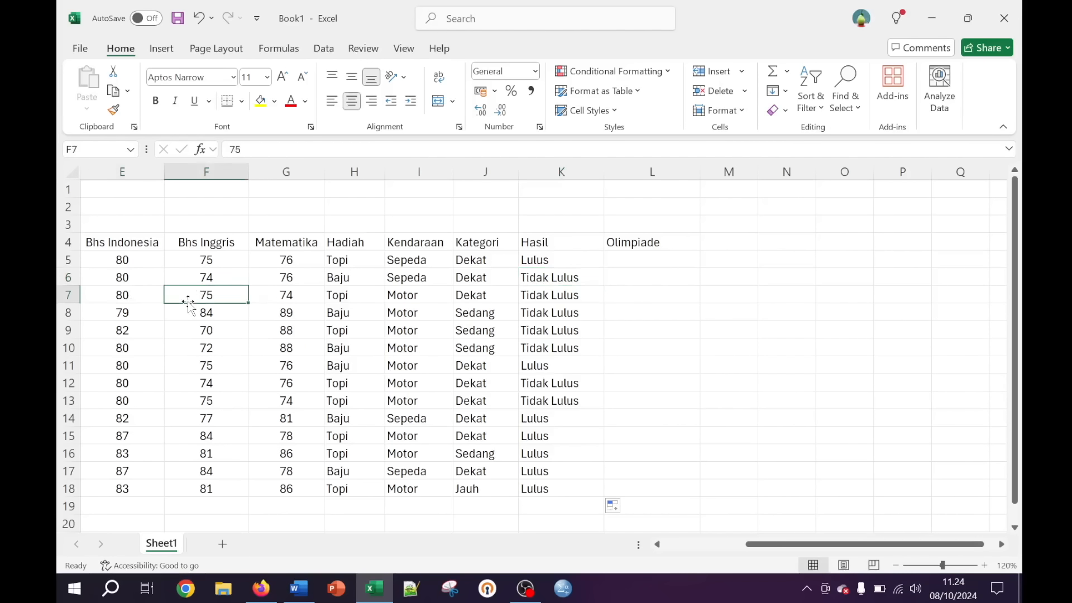
left_click(295, 294)
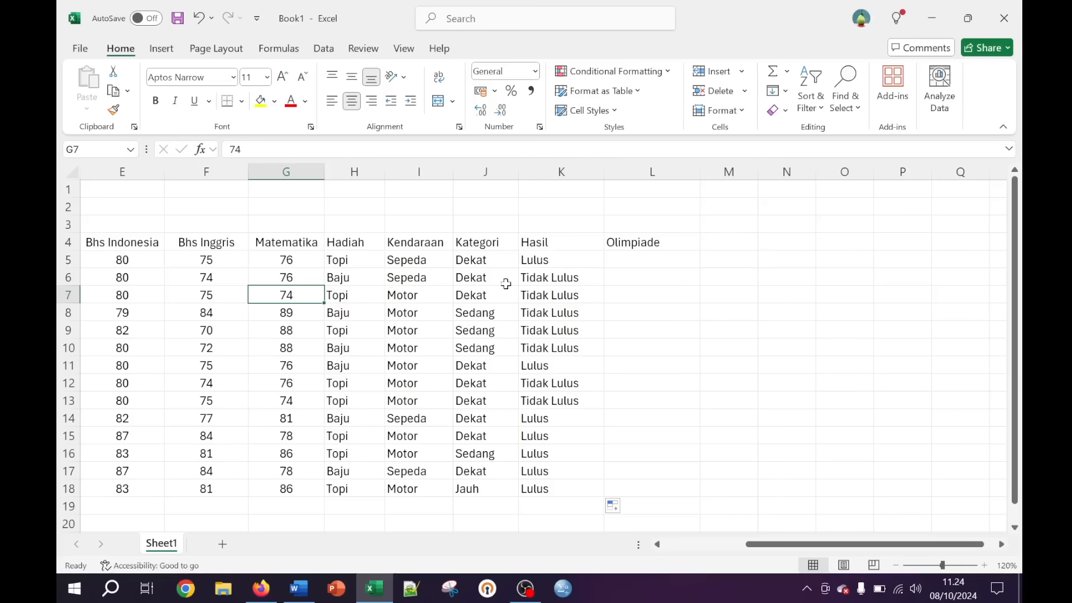
left_click(553, 291)
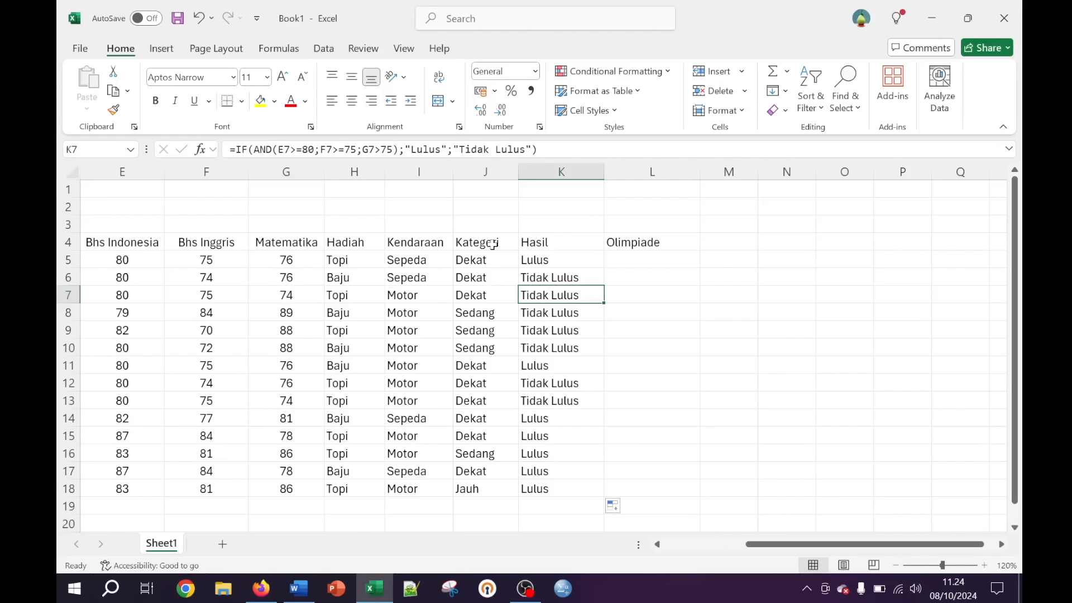
left_click(560, 253)
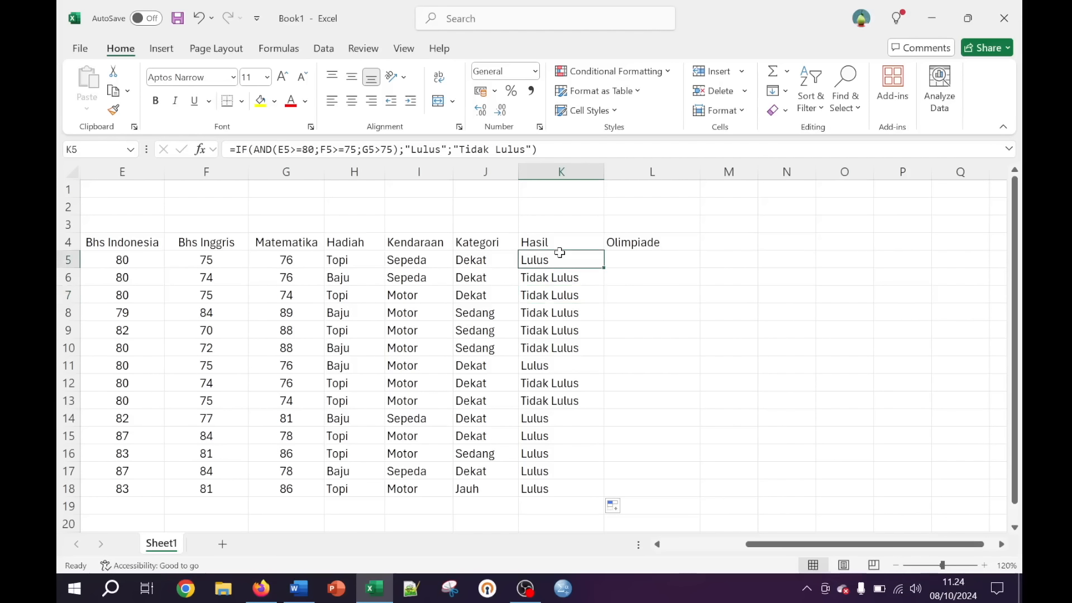
left_click(125, 259)
left_click(199, 261)
left_click(262, 261)
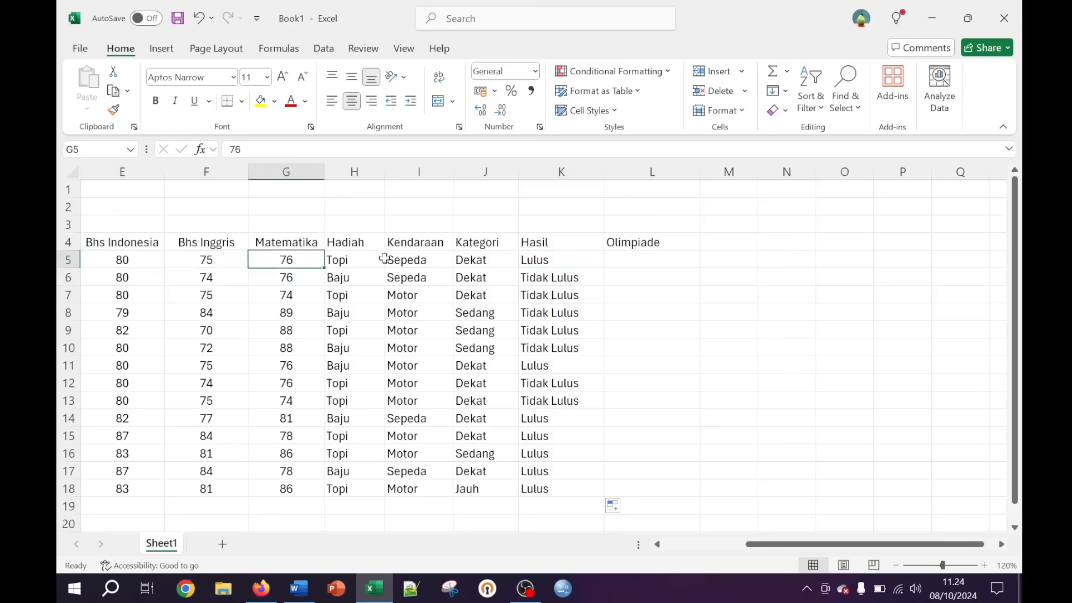
left_click(536, 254)
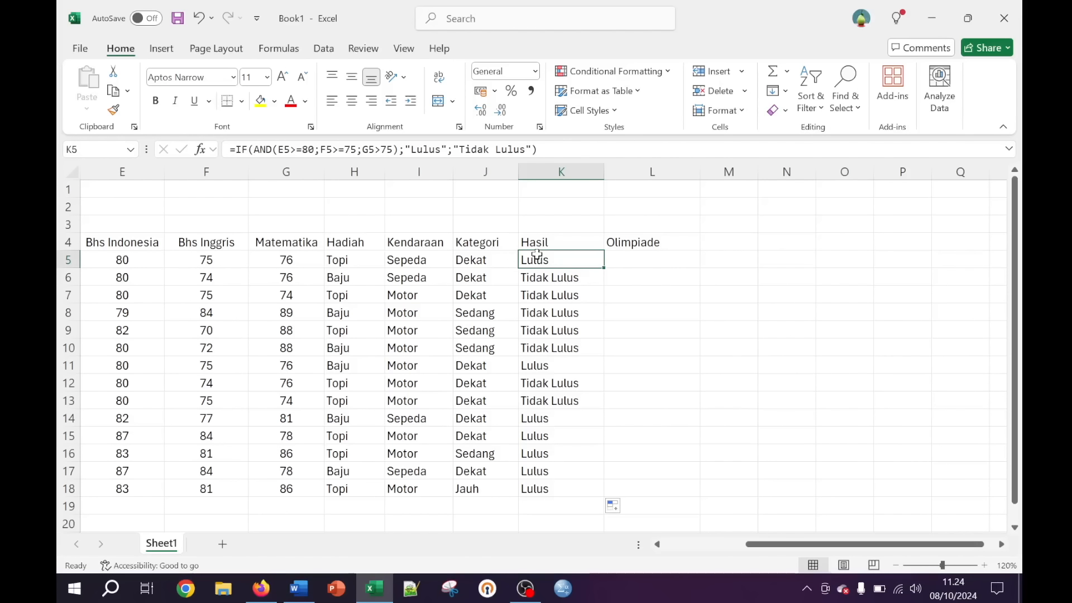
Begin the Olimpiade formula in L5 with =IF(OR(E5<80; for the first student's Bhs Indonesia score
left_click(638, 253)
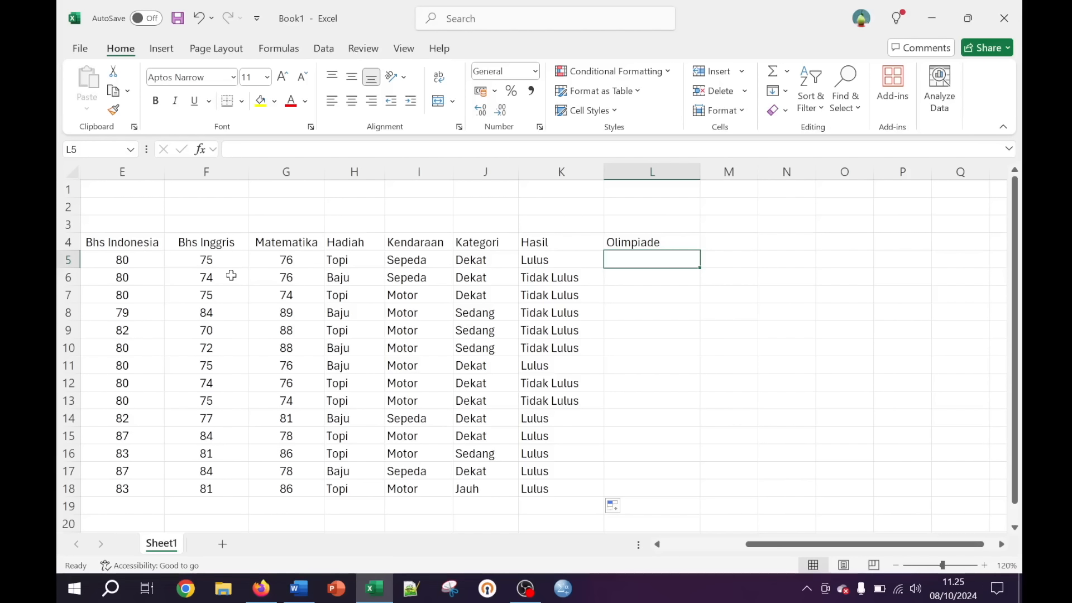
type("=")
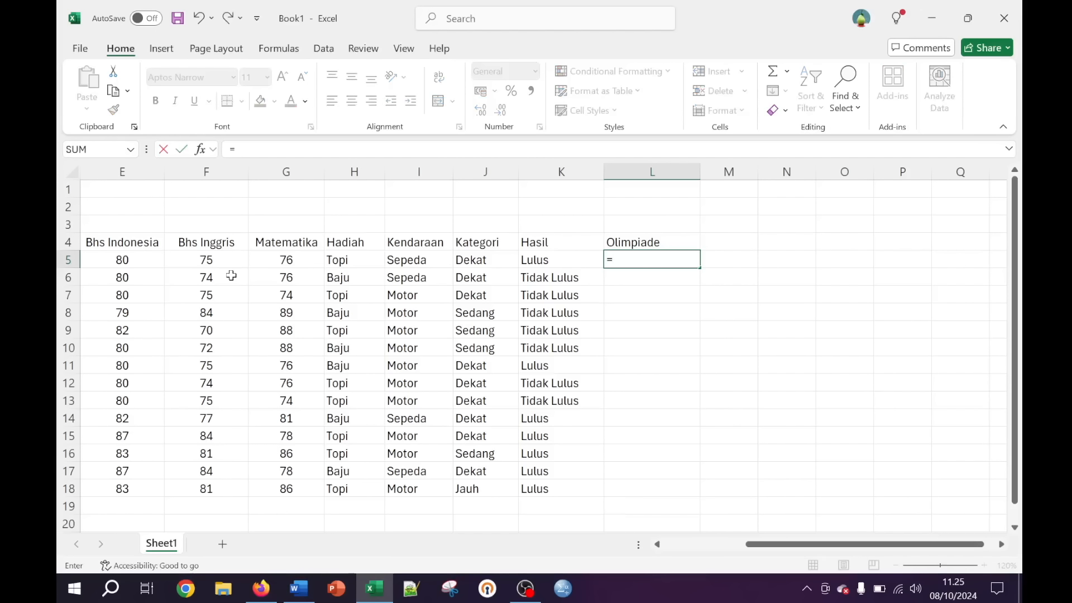
type("IF(")
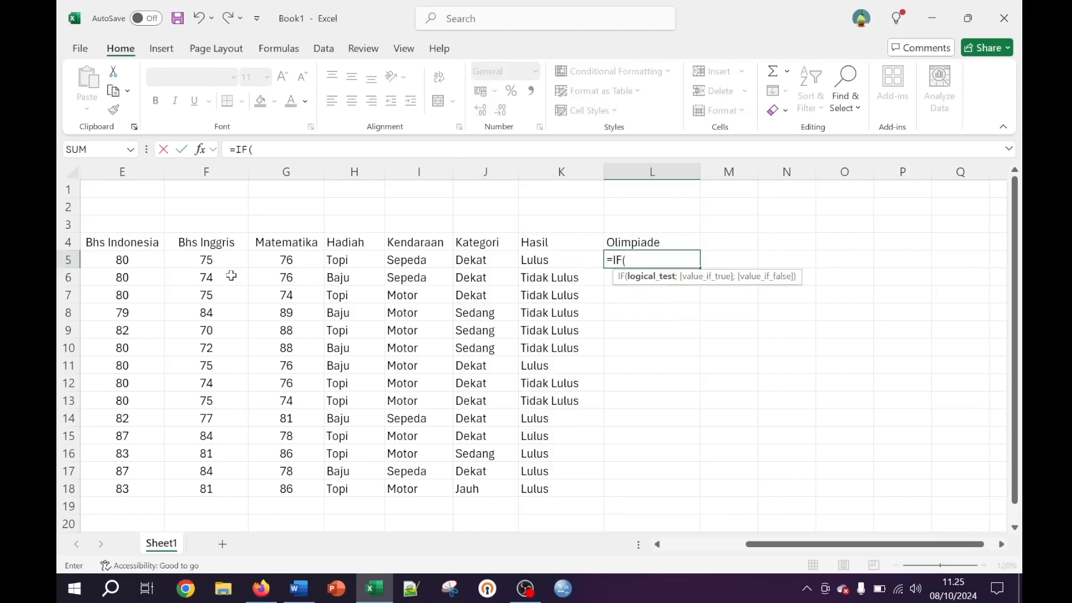
type("OR(")
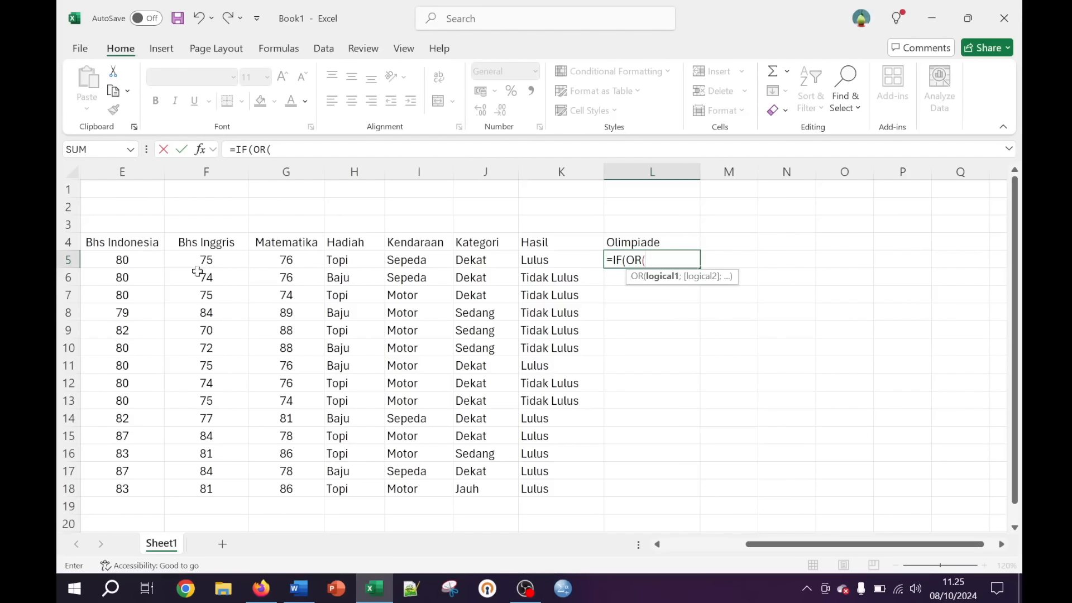
left_click(127, 260)
type("<80;")
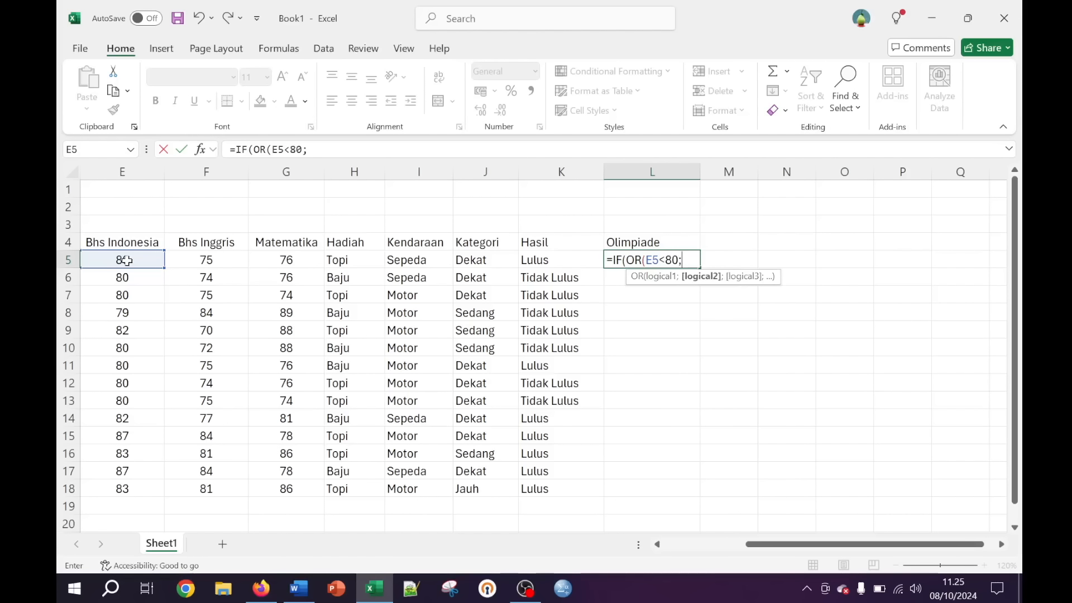
Add the Bhs Inggris condition F5<80 and the Matematika condition G5<80 to the OR test in L5, and close its bracket
left_click(199, 260)
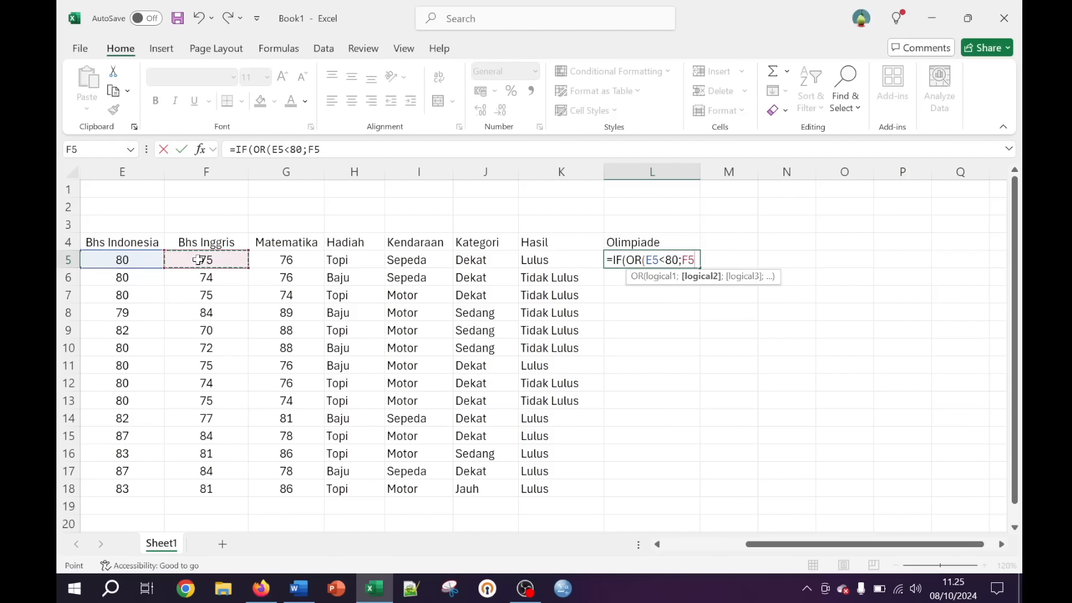
type("<80;")
left_click(284, 259)
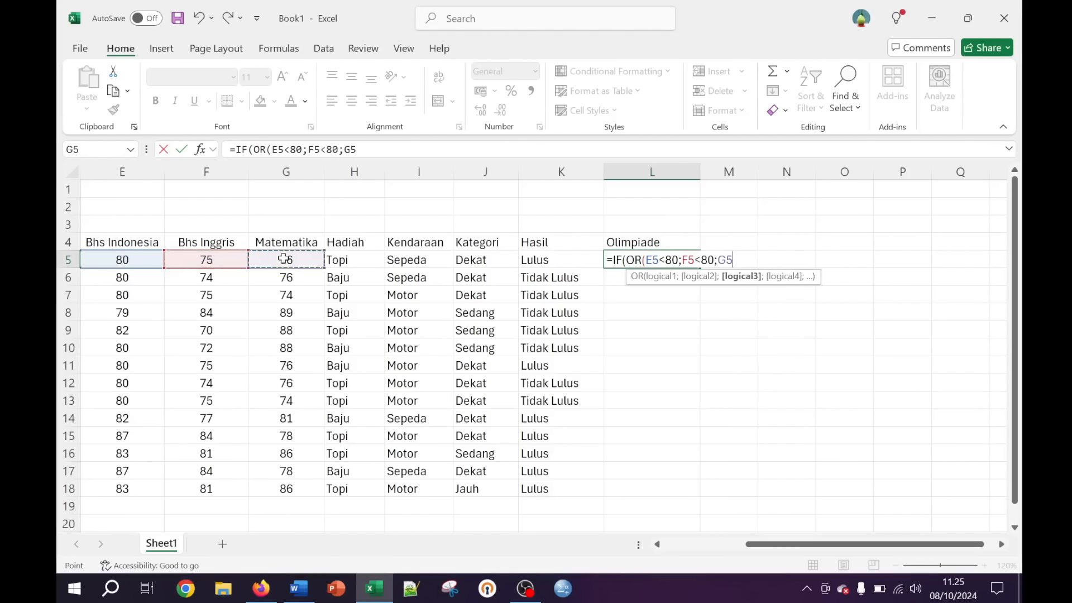
type("80")
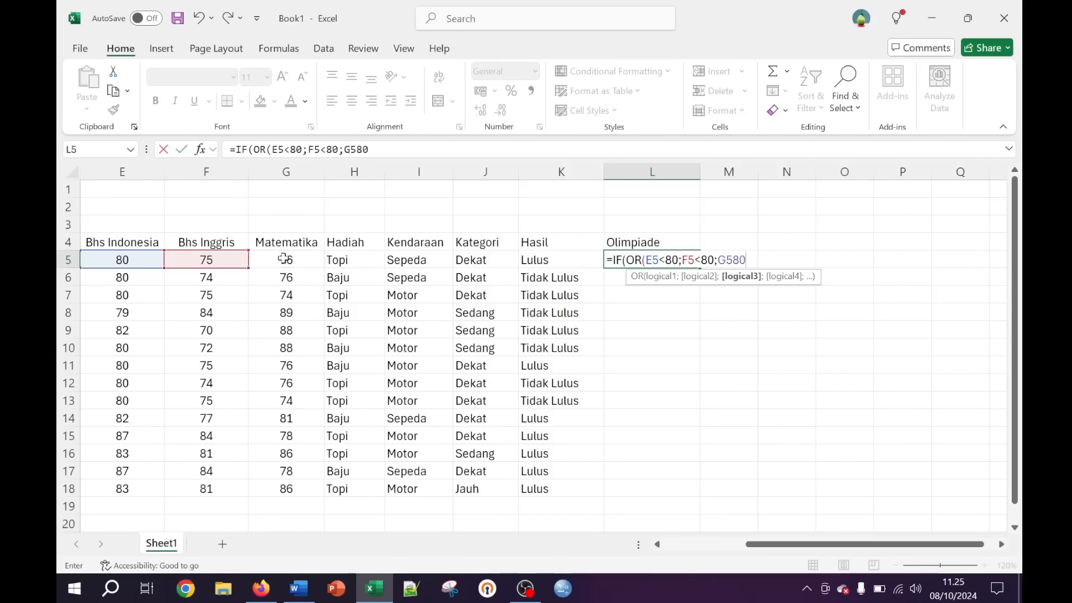
key("BackSpace")
key("BackSpace")
type("<80")
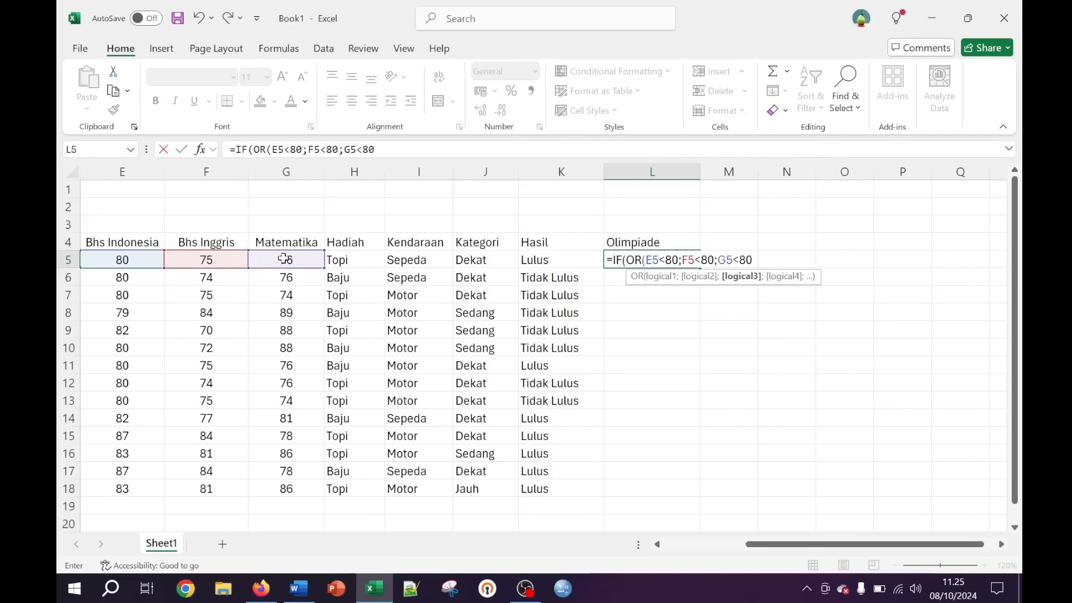
type(")")
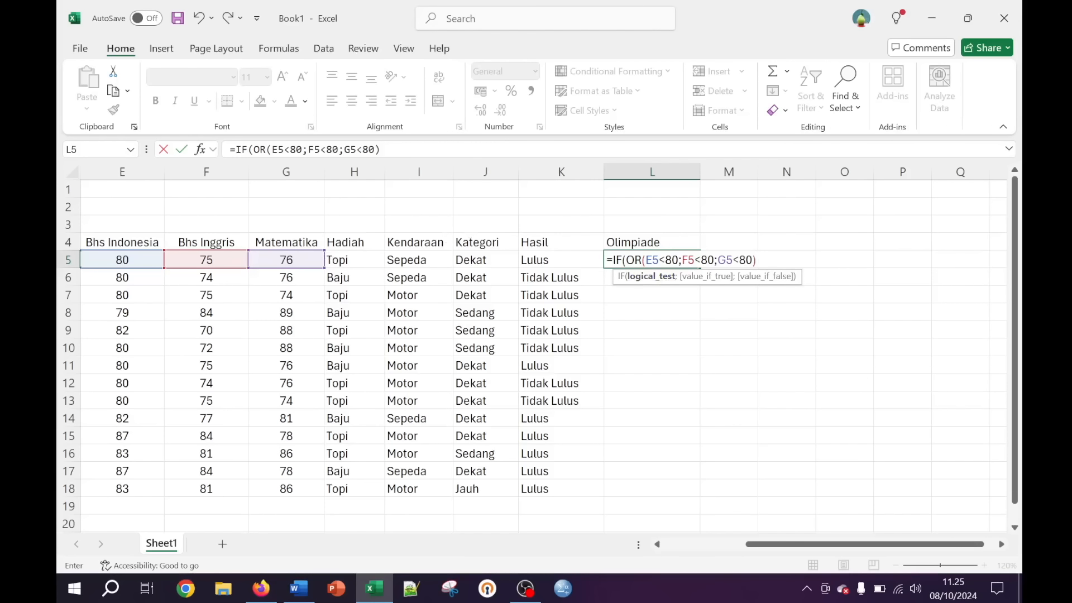
Complete the L5 formula with "Tidak Ikut OSN" as the true value and "Ikut OSN" as the false value, accepting the proposed correction
type(";")
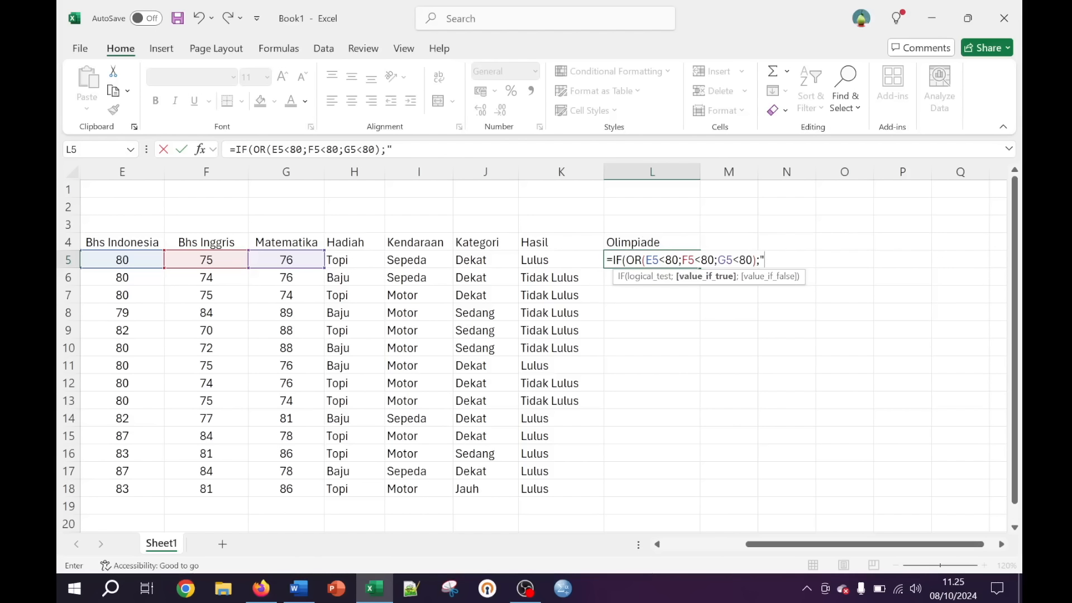
type("Tidak")
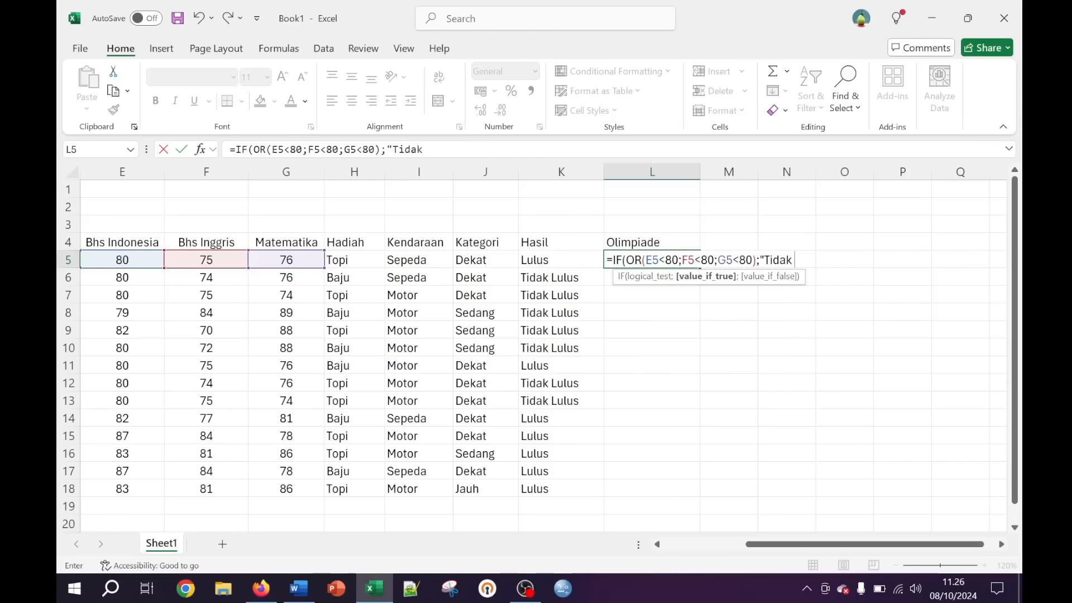
type(" Ikut O")
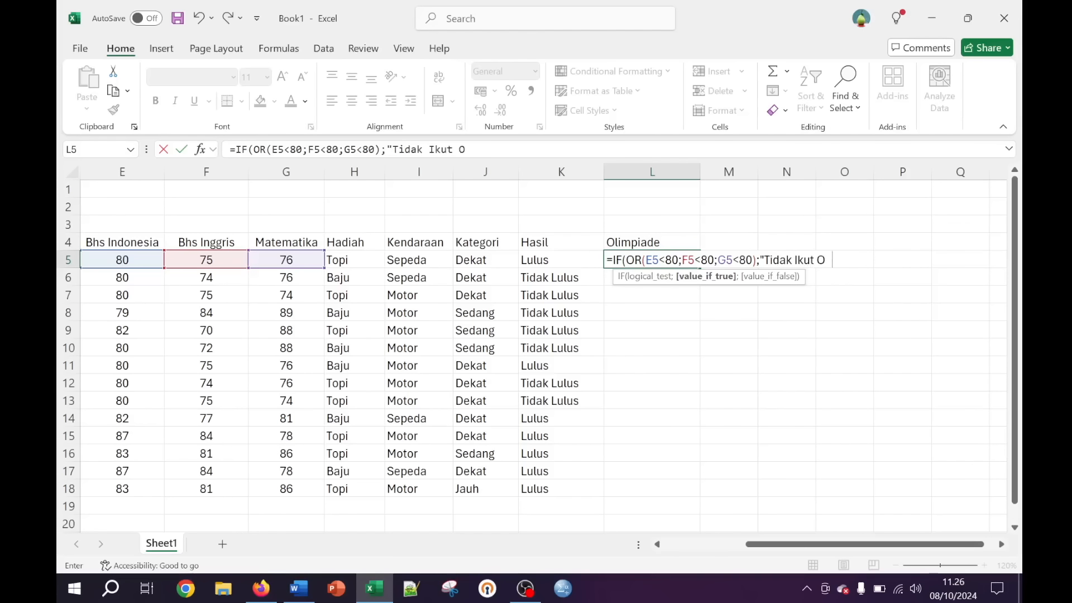
type("SN\"")
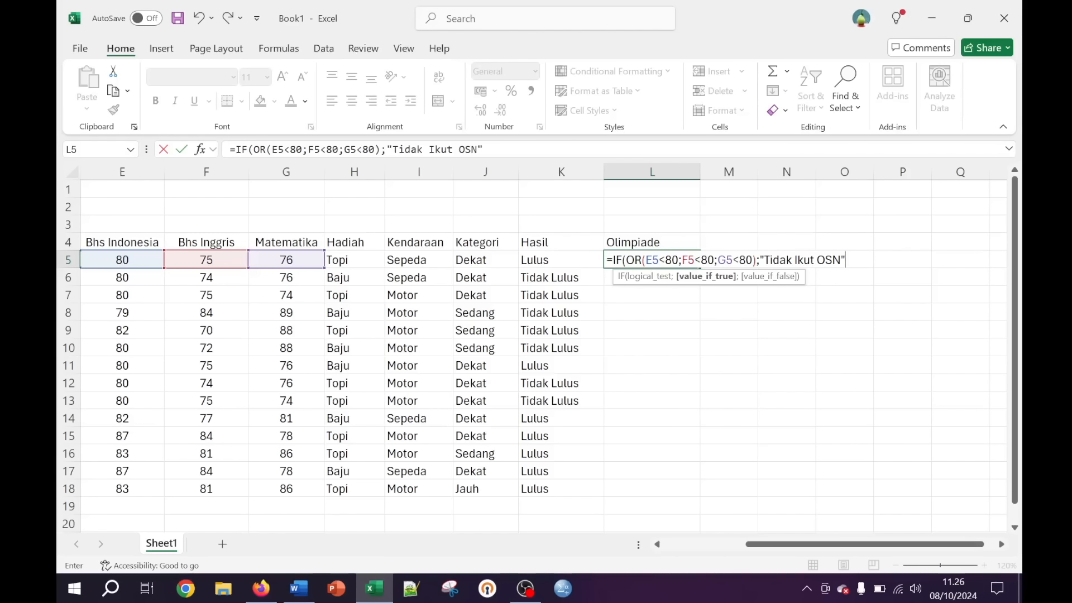
type(";")
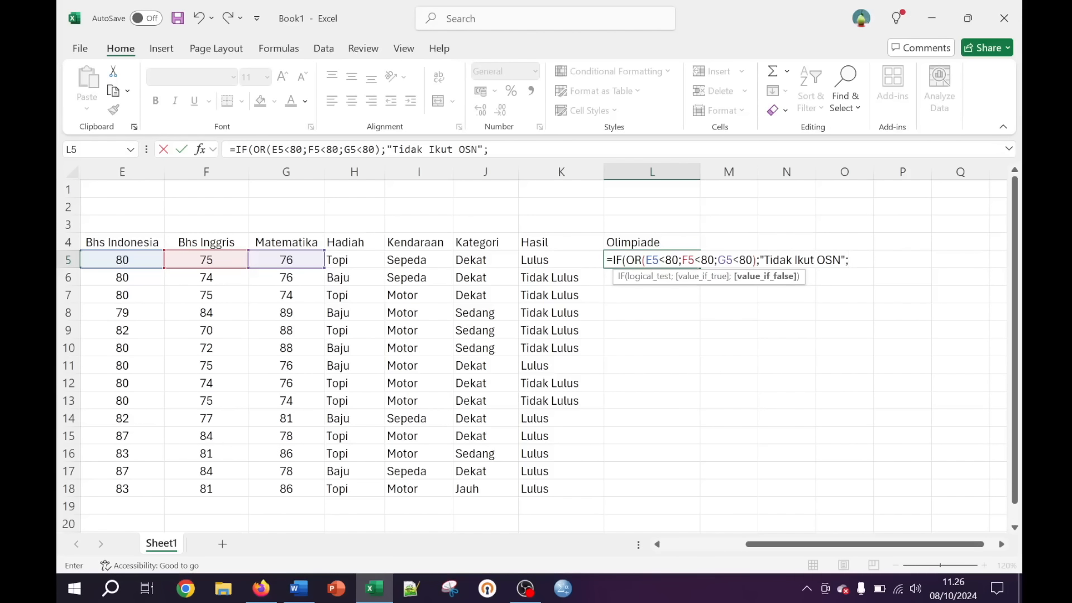
type("\"Ikut OSN")
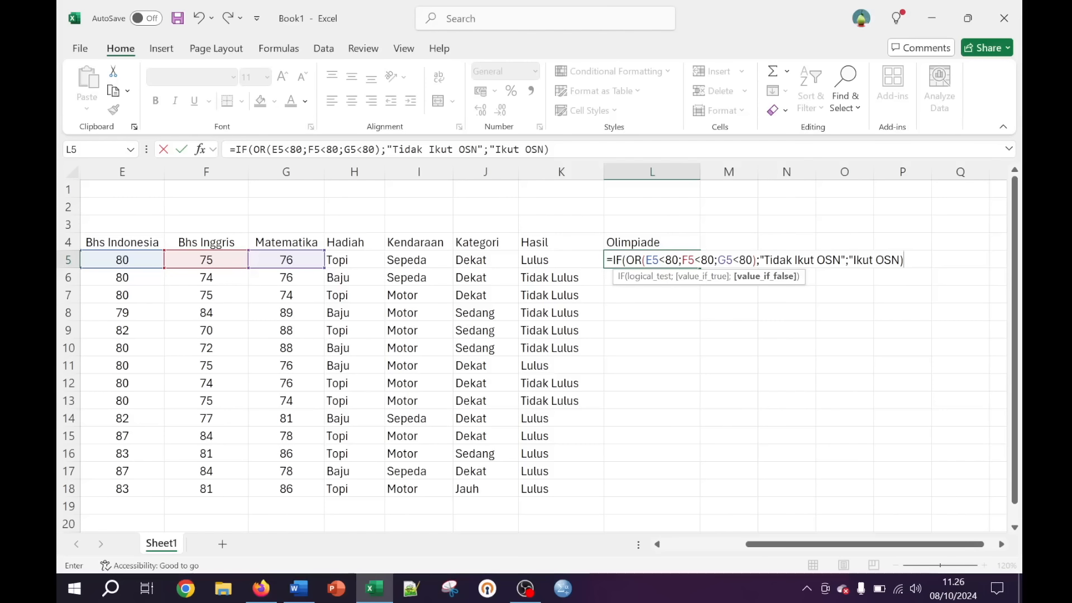
key("Return")
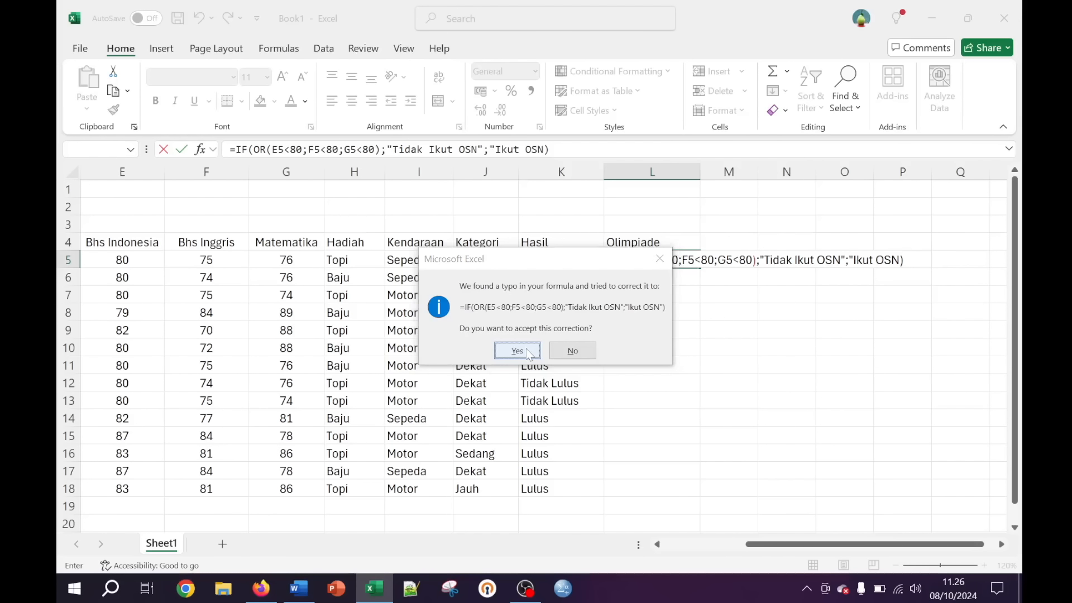
left_click(517, 351)
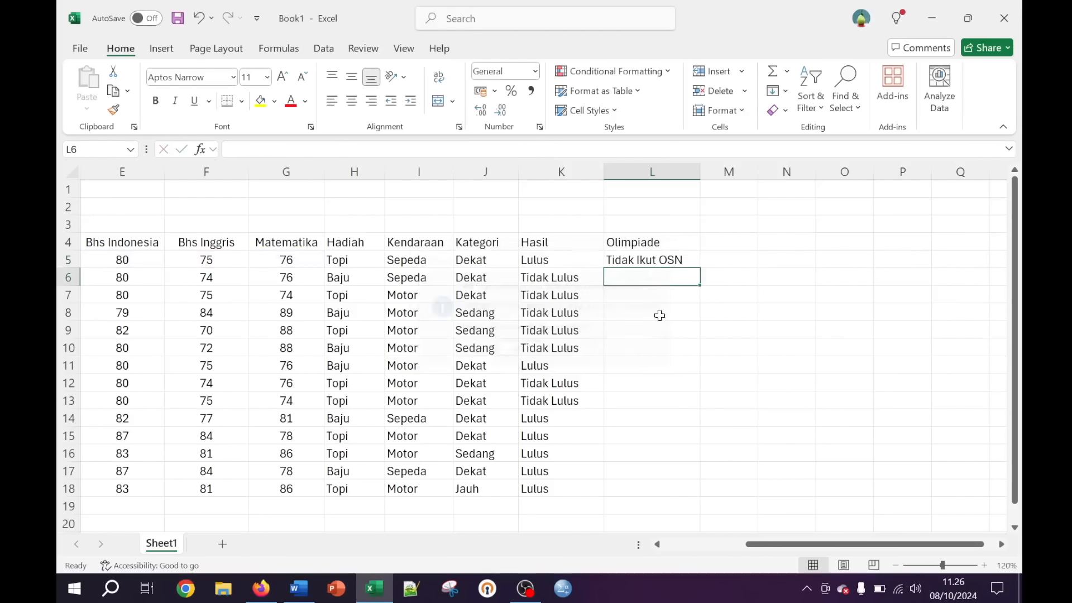
Review the completed formula in L5 and check the first student's Olimpiade result against the three scores
double_click(664, 259)
key("End")
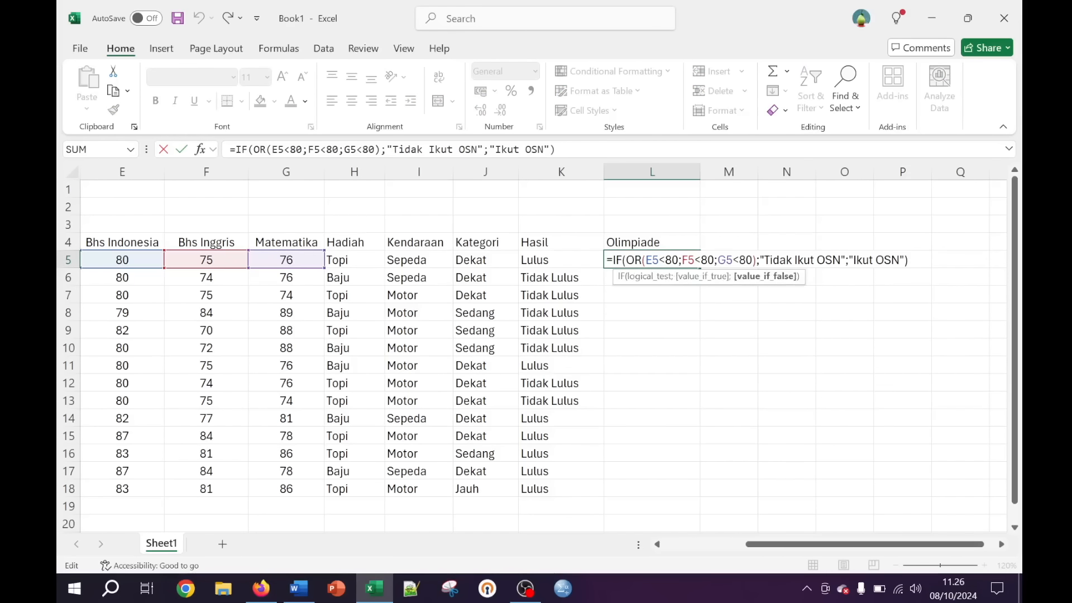
key("Return")
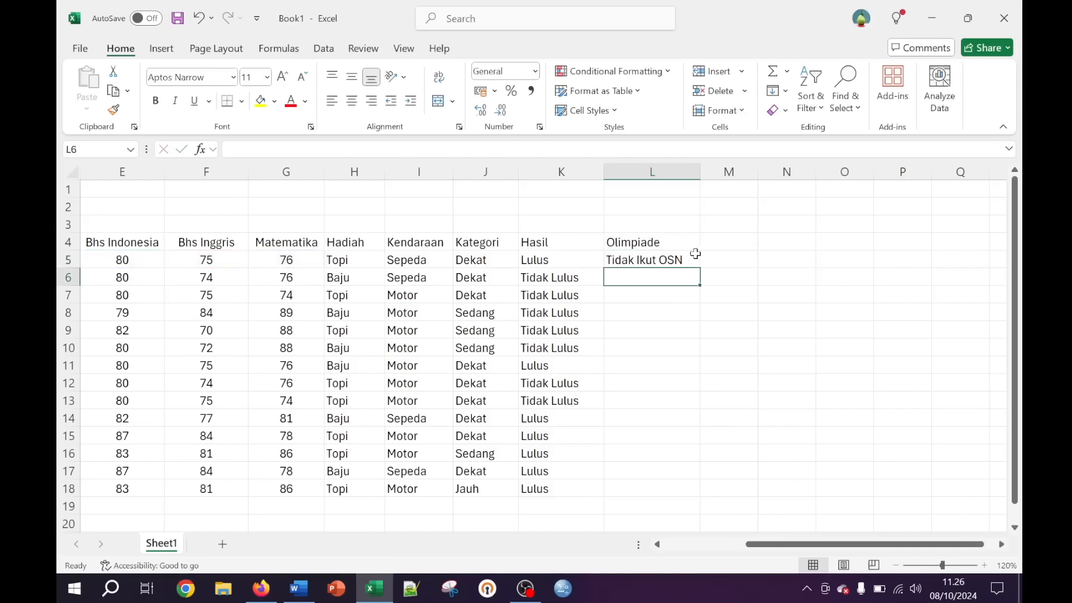
left_click(670, 259)
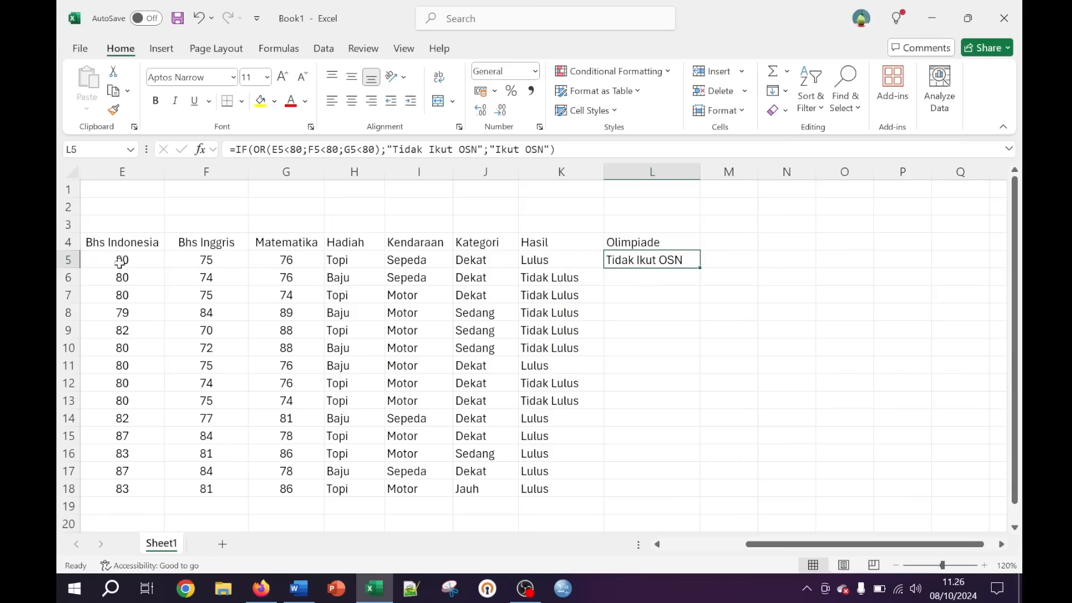
left_click(191, 262)
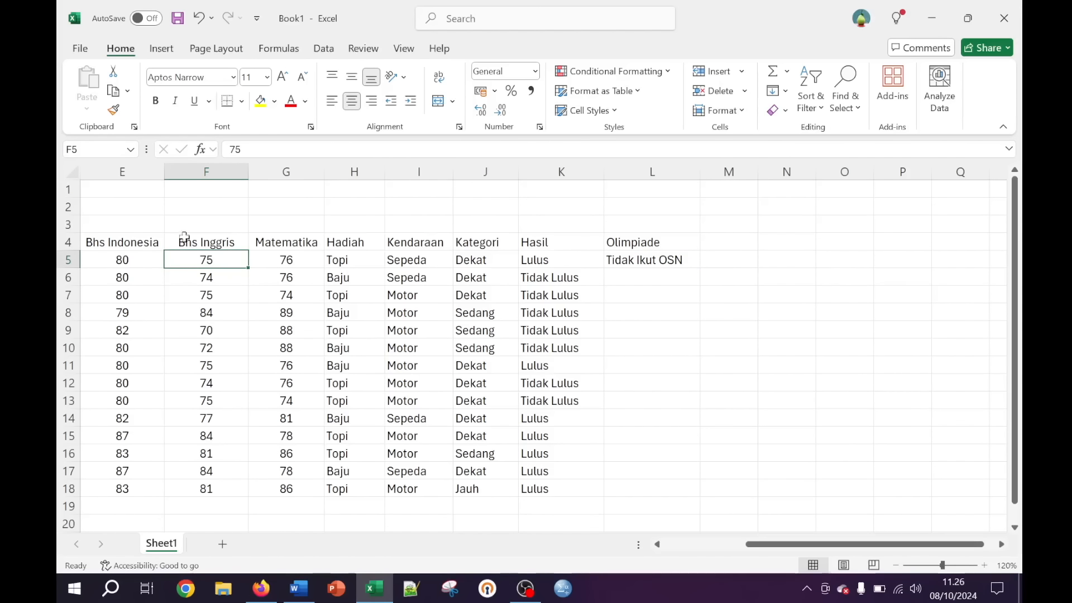
left_click(127, 260)
left_click(200, 258)
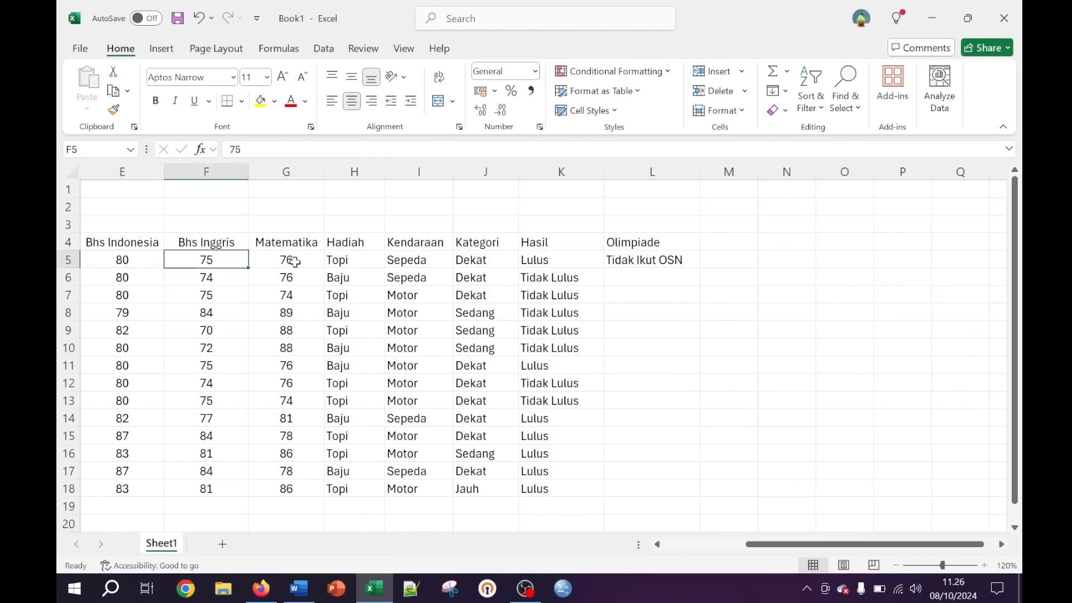
left_click(295, 262)
Fill the Olimpiade formula from L5 down to L18 and inspect the result in row 16
left_click(677, 265)
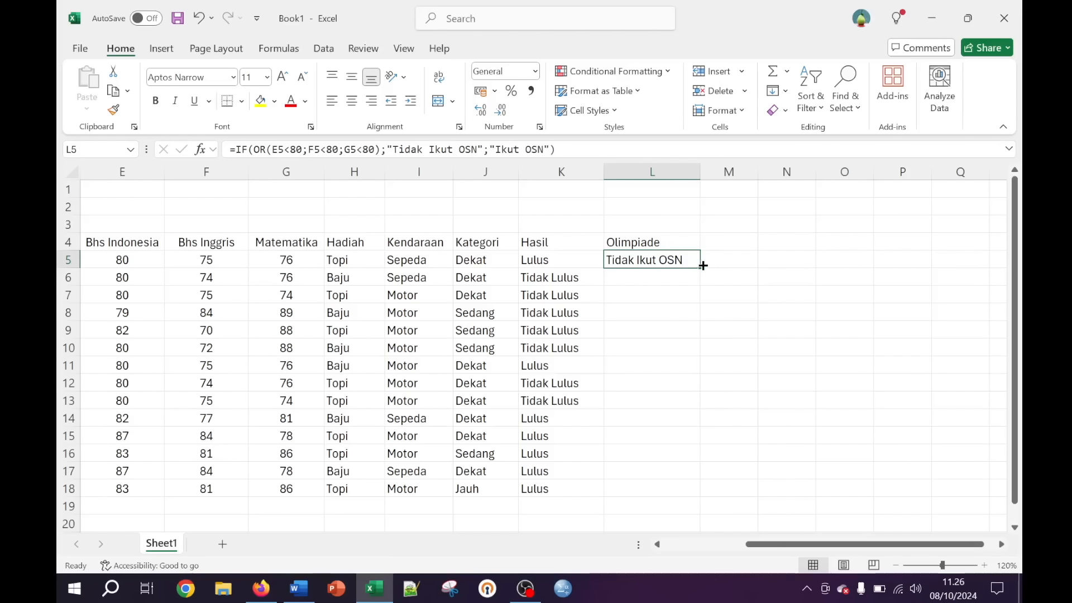
double_click(703, 266)
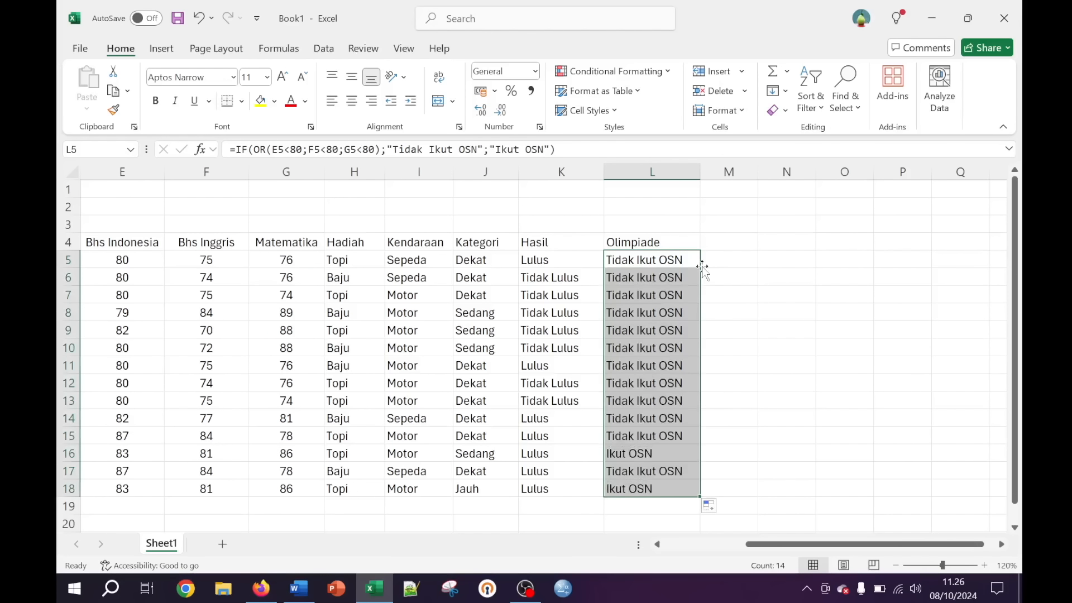
left_click(665, 313)
left_click(650, 453)
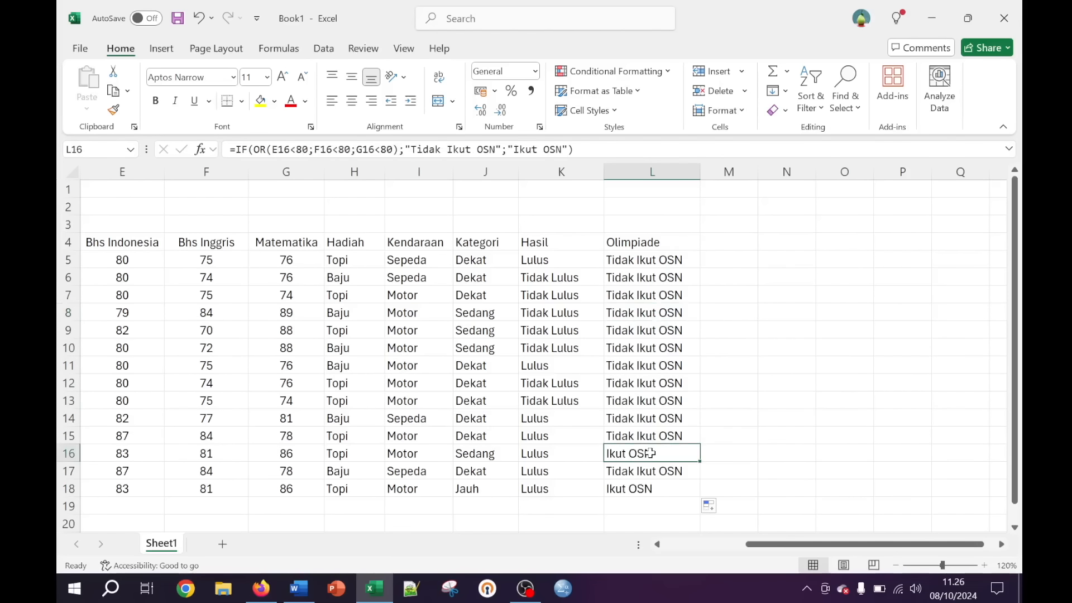
Check the three scores in row 16 against its Olimpiade result and inspect the Olimpiade formulas in L8 and L11
left_click(142, 454)
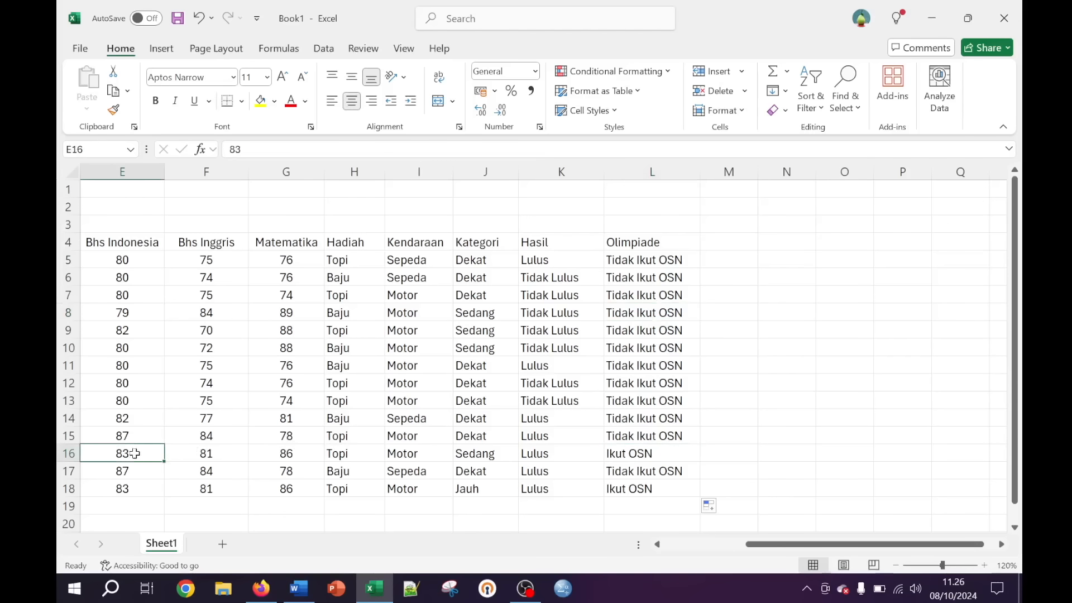
left_click(187, 453)
left_click(283, 454)
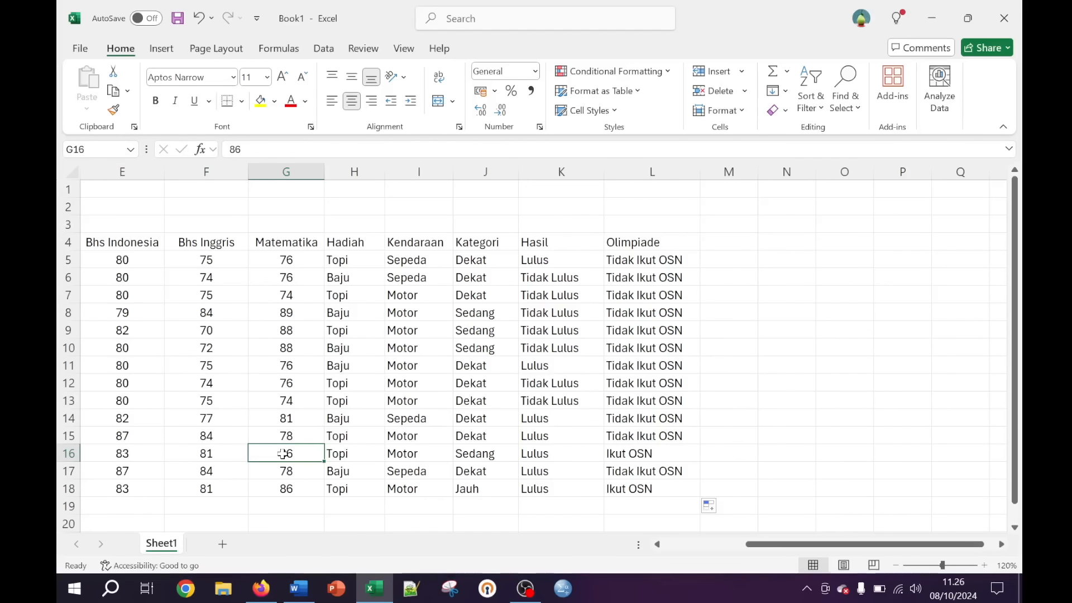
left_click(689, 314)
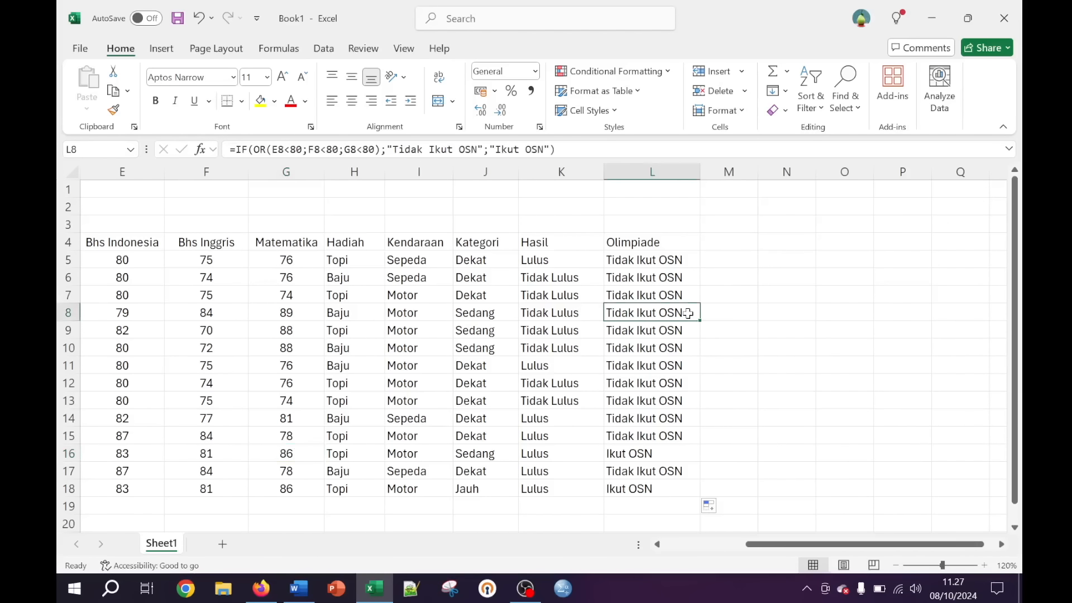
left_click(687, 366)
double_click(687, 366)
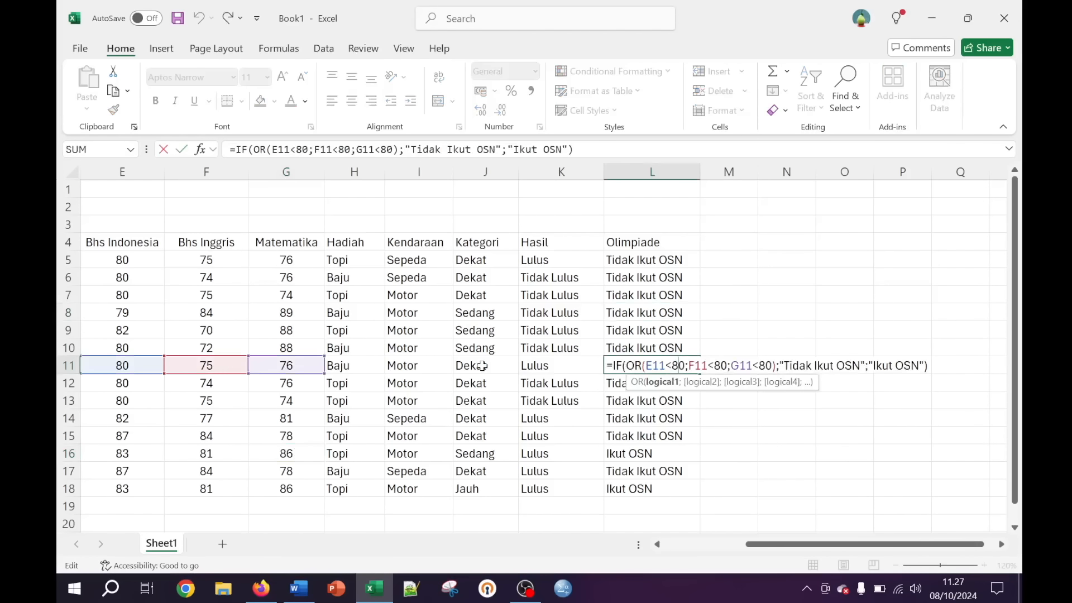
key("Escape")
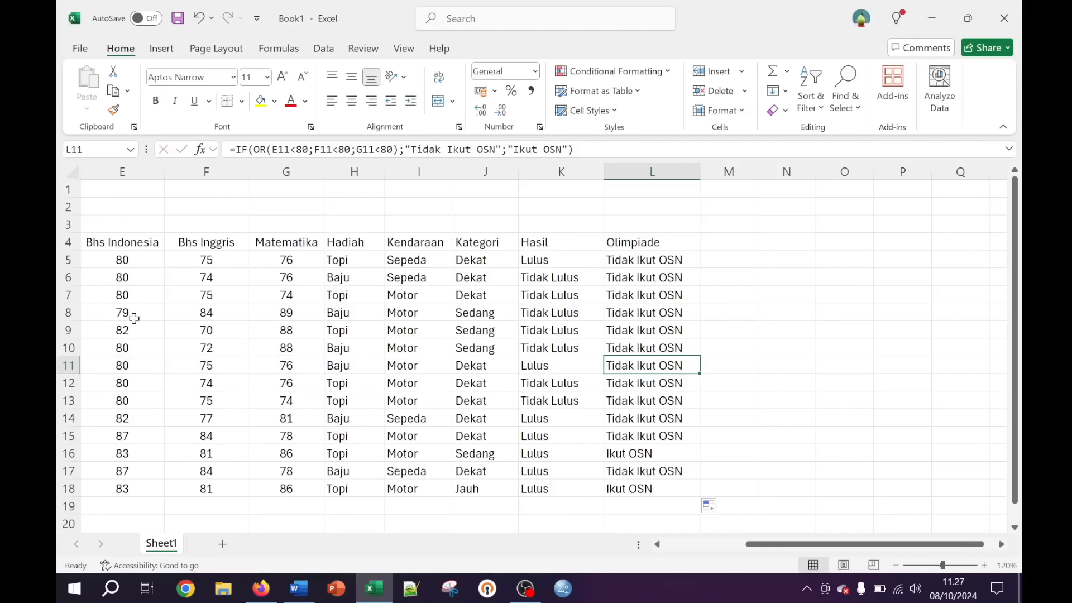
Compare the scores in rows 8, 5 and 11 with the outcomes in Hasil cell K11 and Olimpiade cell L16
left_click(116, 315)
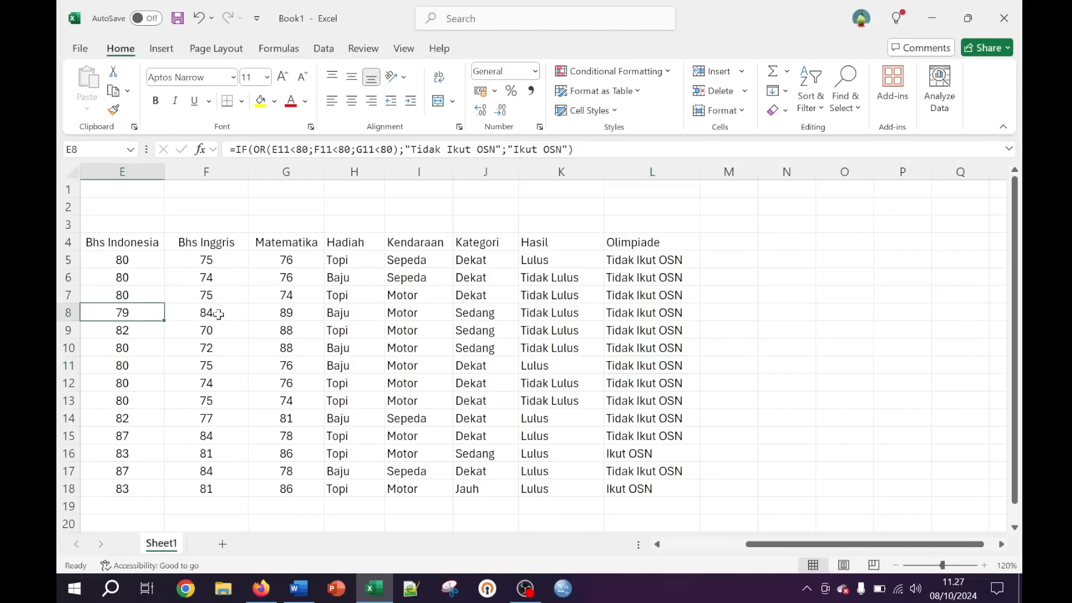
left_click(285, 313)
left_click(295, 259)
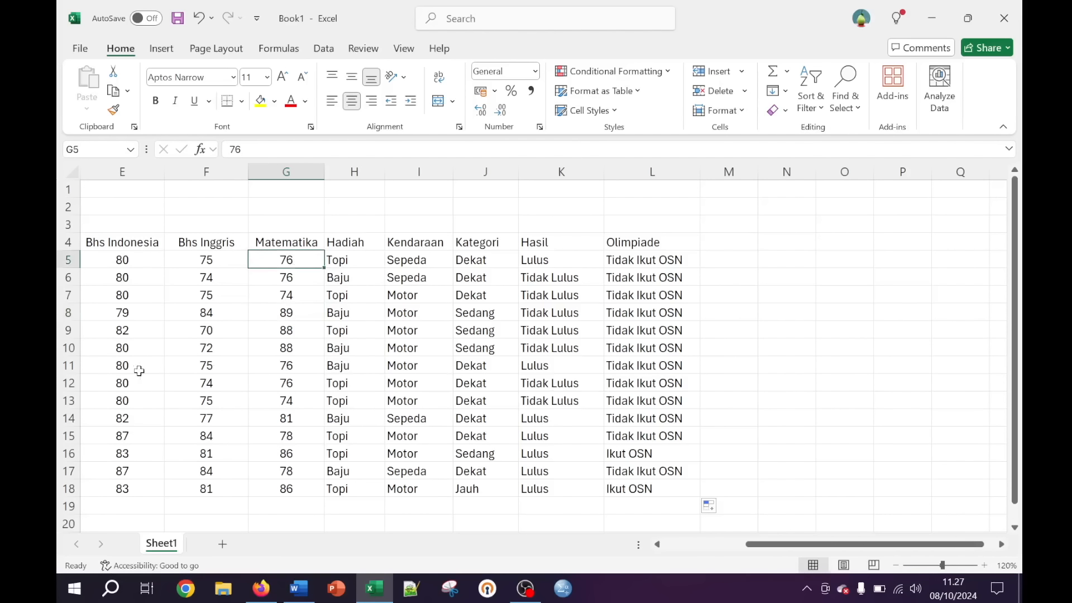
left_click(119, 369)
left_click(563, 365)
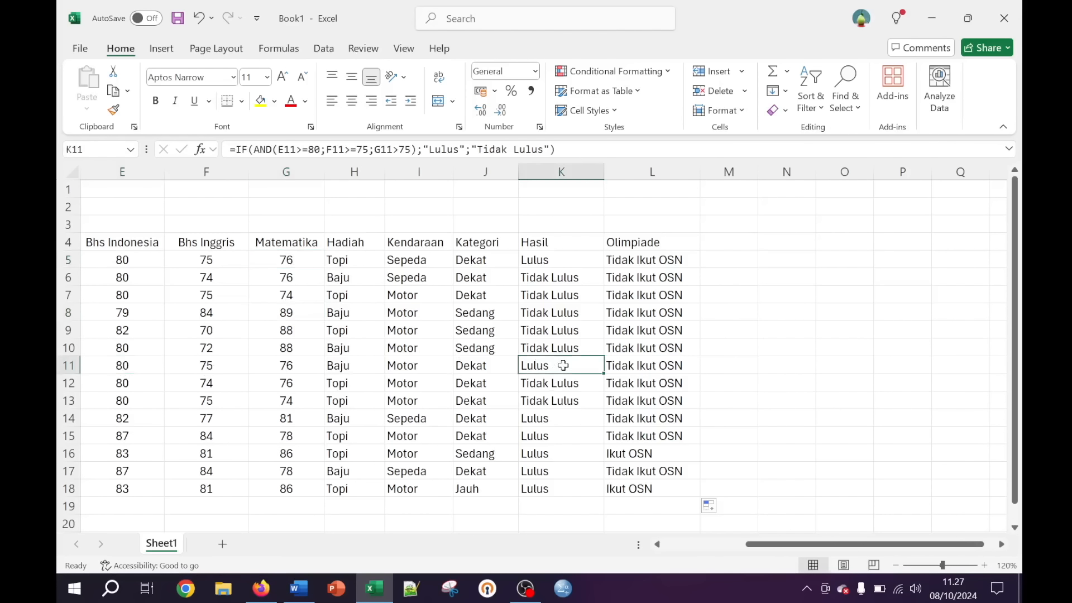
left_click(691, 451)
Select the whole student table from the No header in A4 to the last Olimpiade result in L18
scroll(758, 369, "right", 3)
scroll(758, 369, "left", 5)
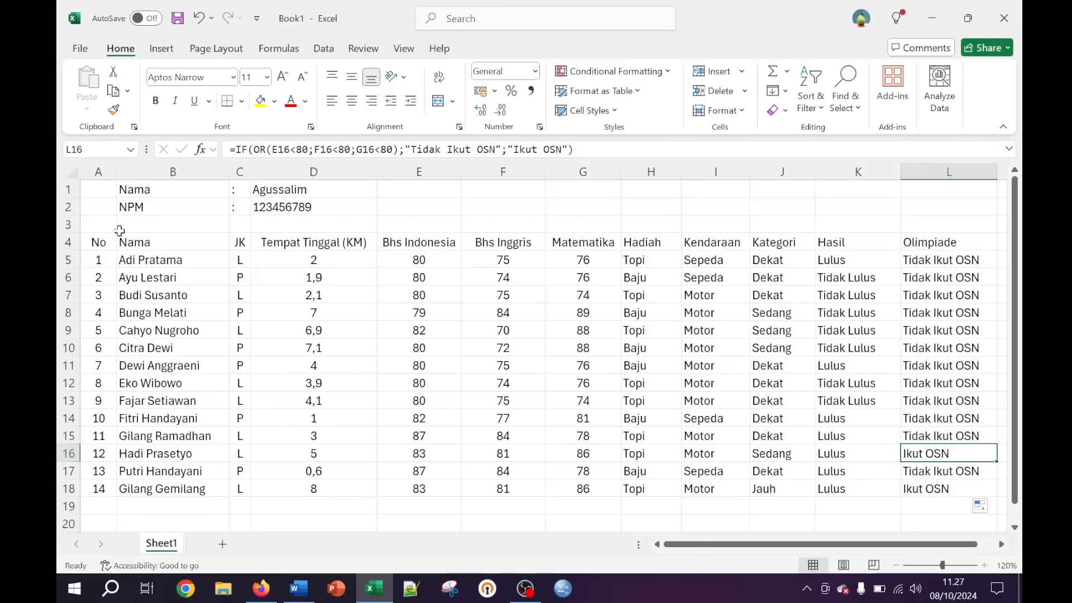
left_click(101, 242)
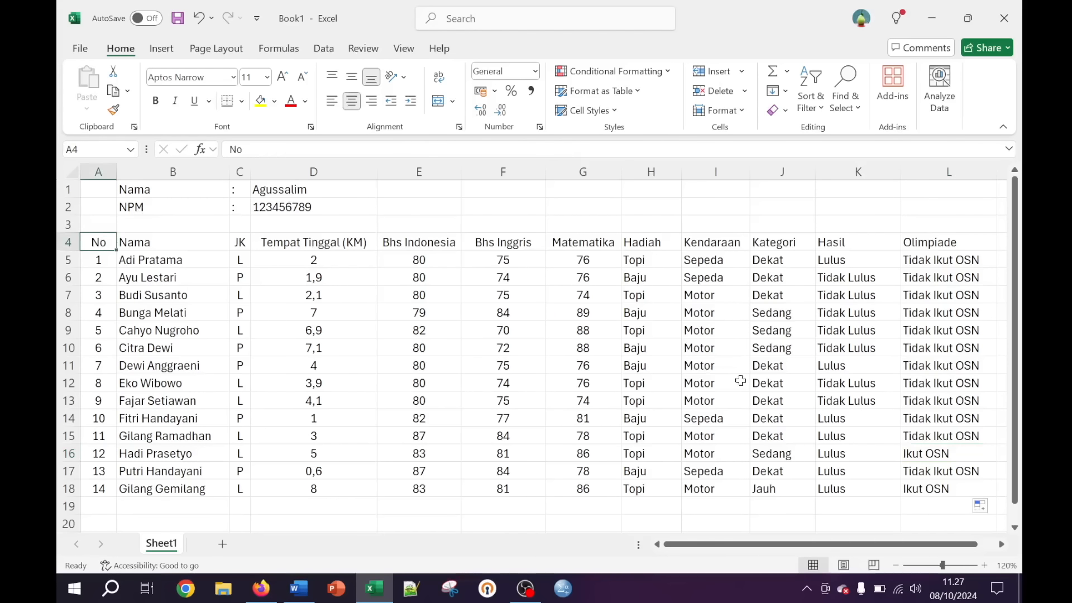
left_click(953, 490, "shift")
type("1")
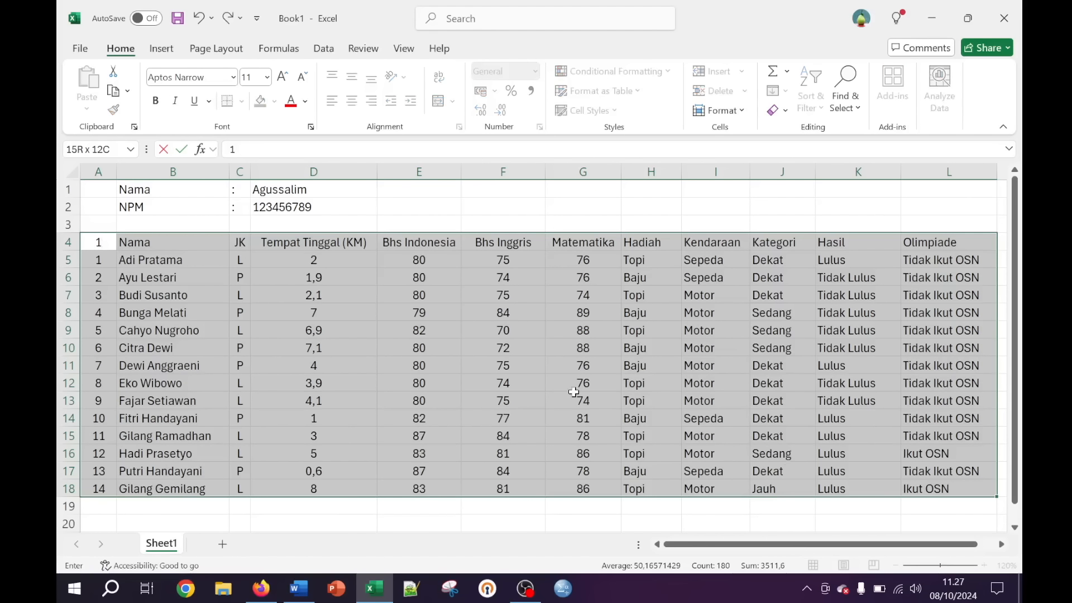
key("ctrl+1")
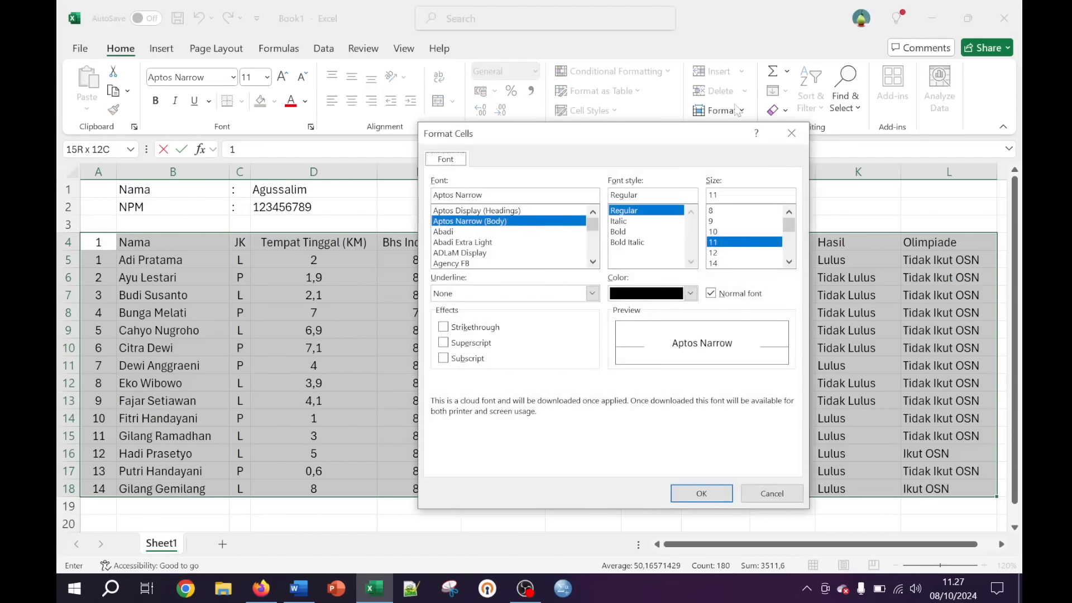
left_click(792, 133)
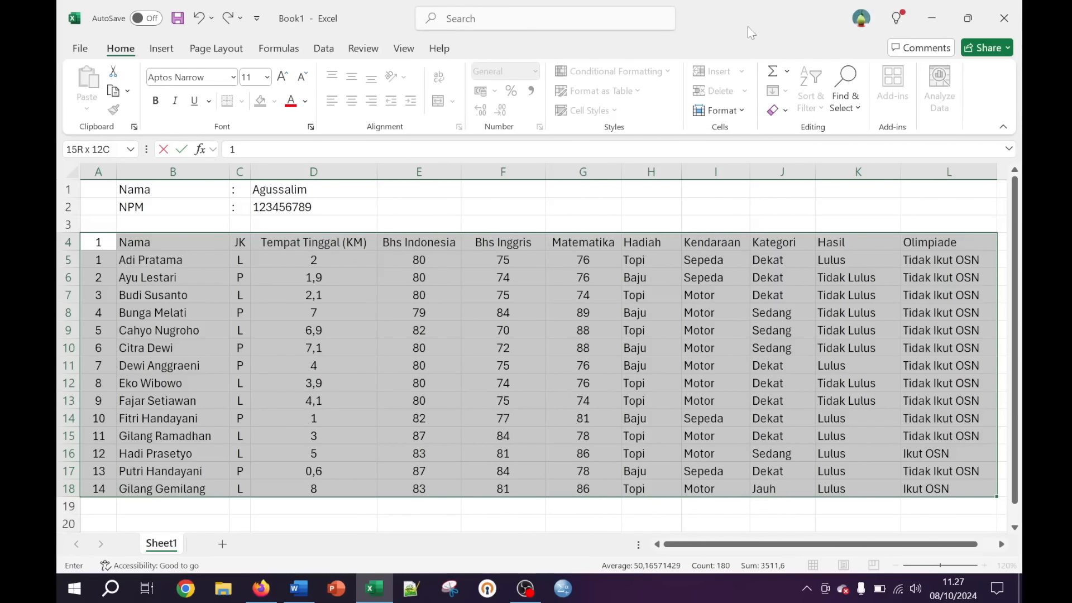
key("ctrl+1")
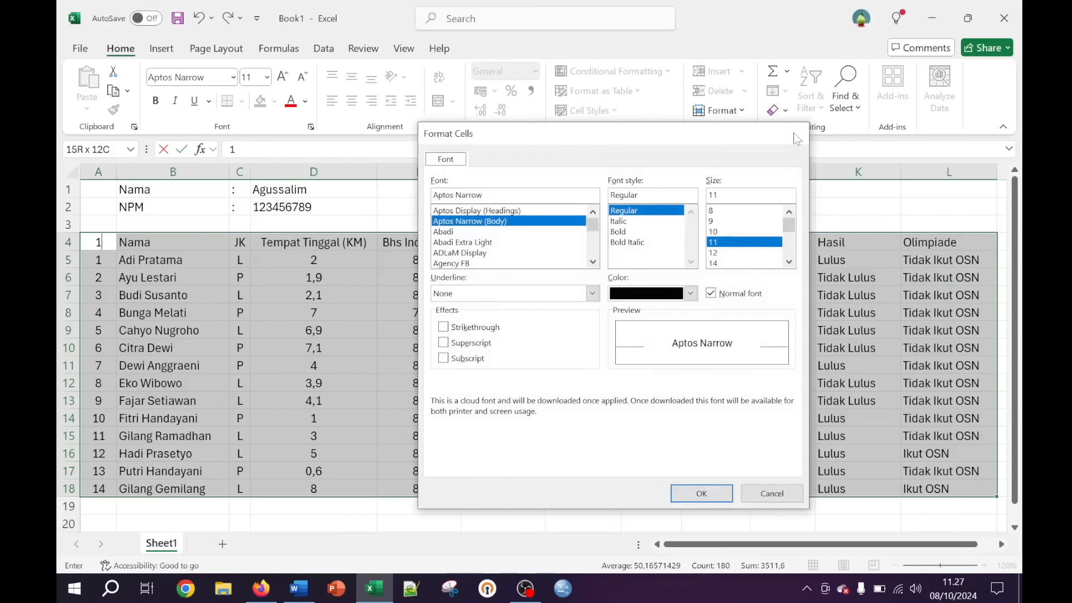
left_click(793, 133)
key("Escape")
right_click(416, 285)
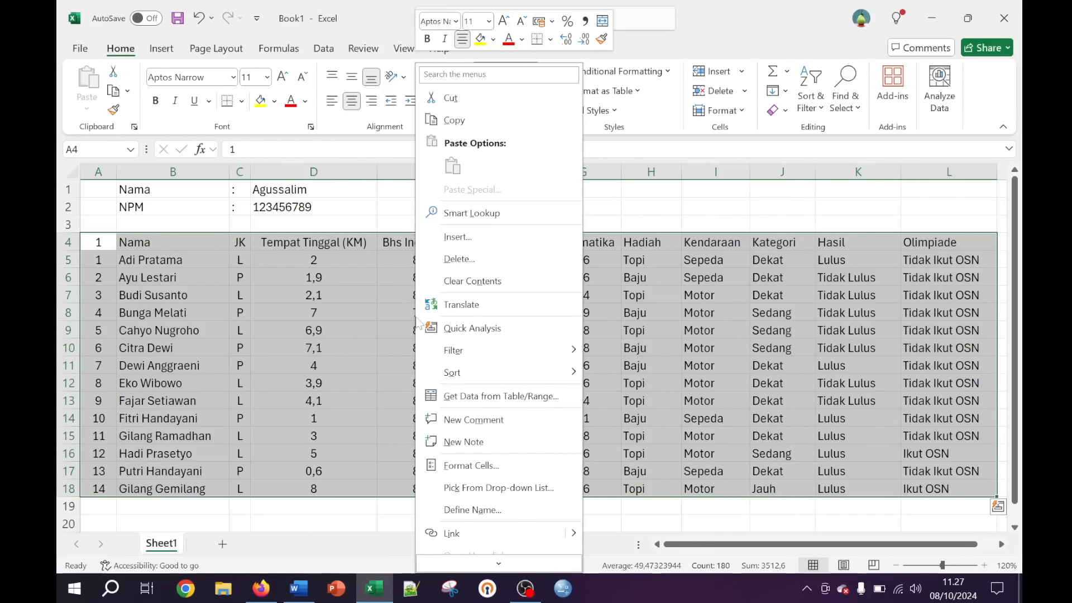
key("Escape")
Apply outline and inside borders to the selected table A4:L18
key("ctrl+1")
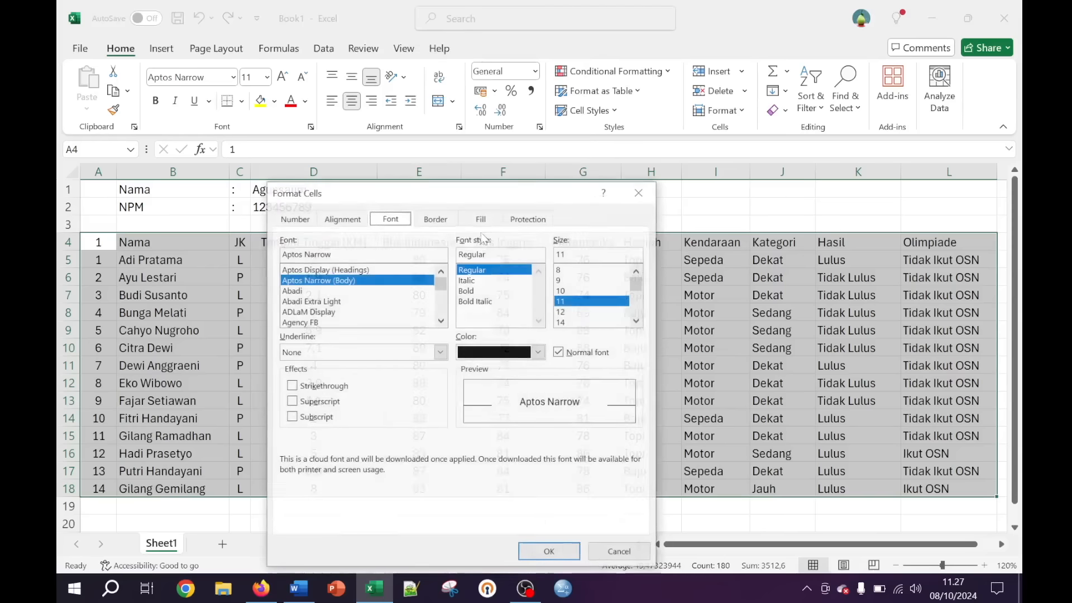
left_click(436, 218)
left_click(488, 265)
left_click(533, 265)
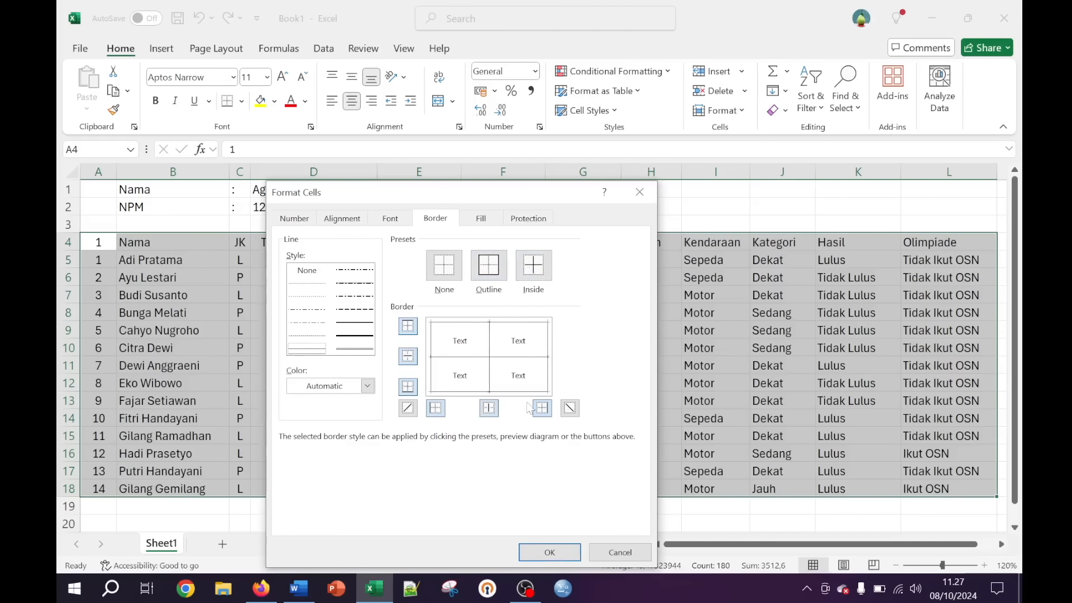
left_click(550, 552)
left_click(634, 408)
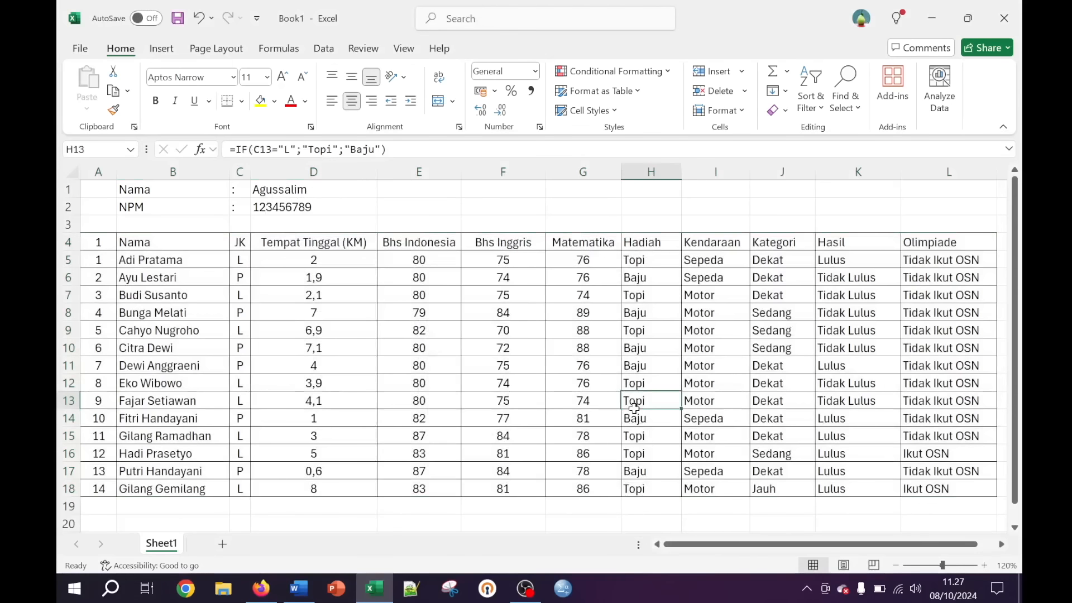
Fill the header row A4:L4 with the standard light green colour and make its text bold
left_click(106, 246)
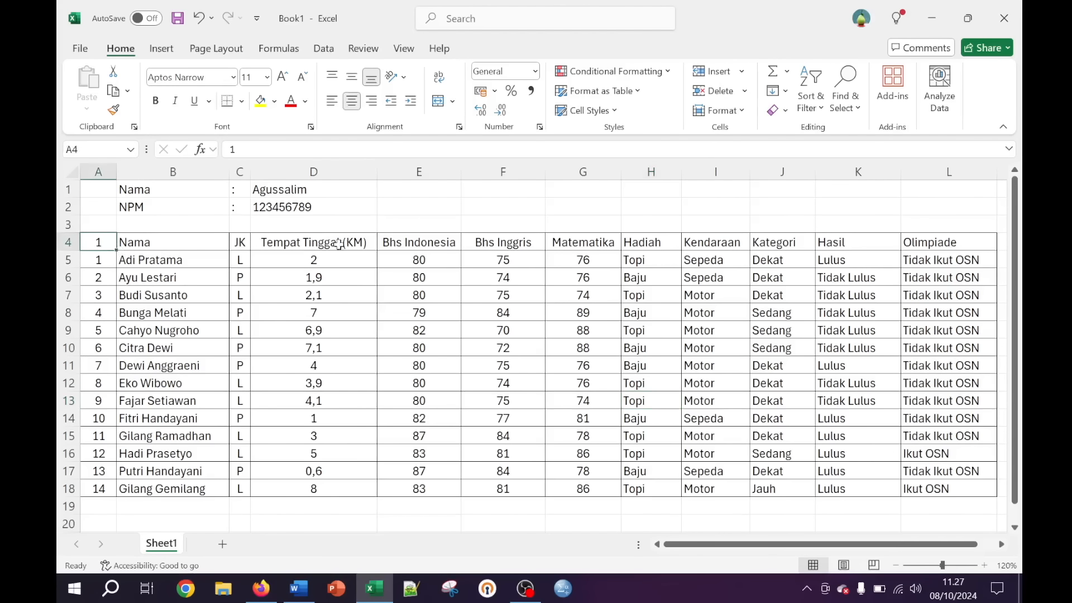
left_click(954, 244, "shift")
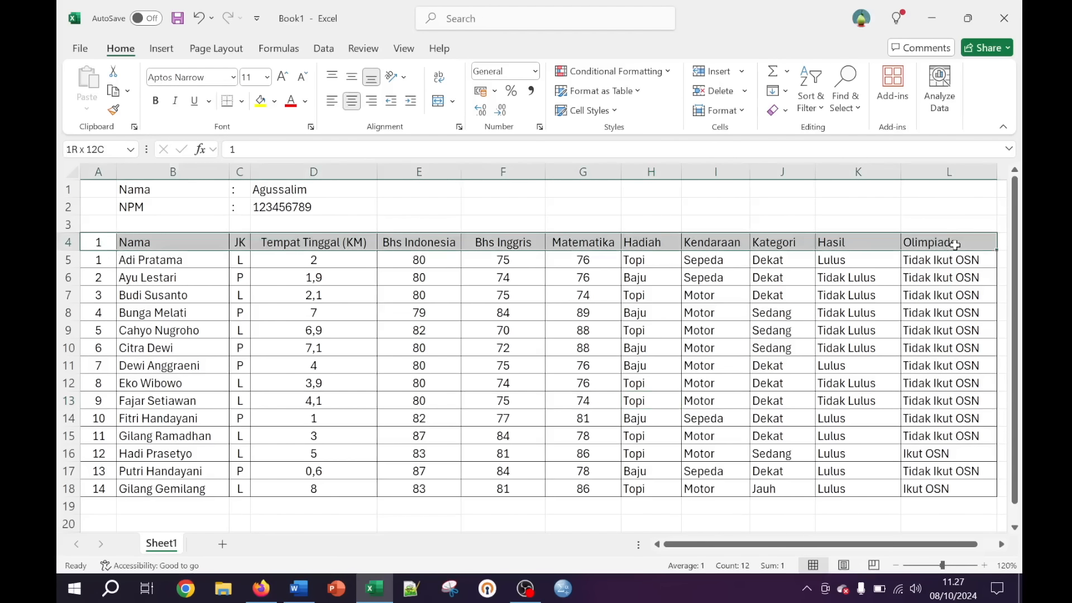
right_click(279, 101)
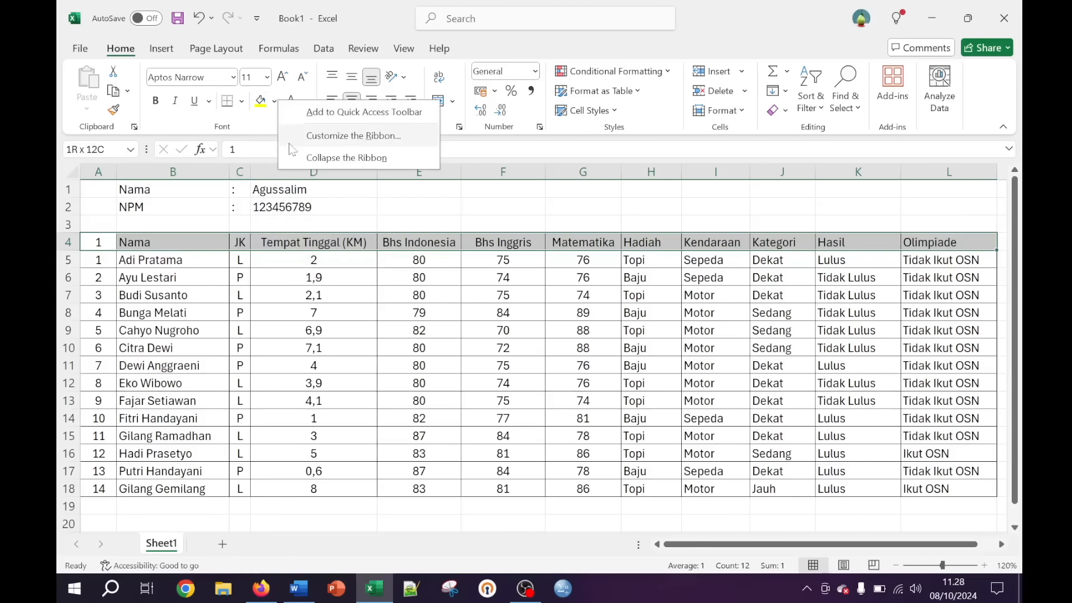
left_click(274, 101)
left_click(274, 101)
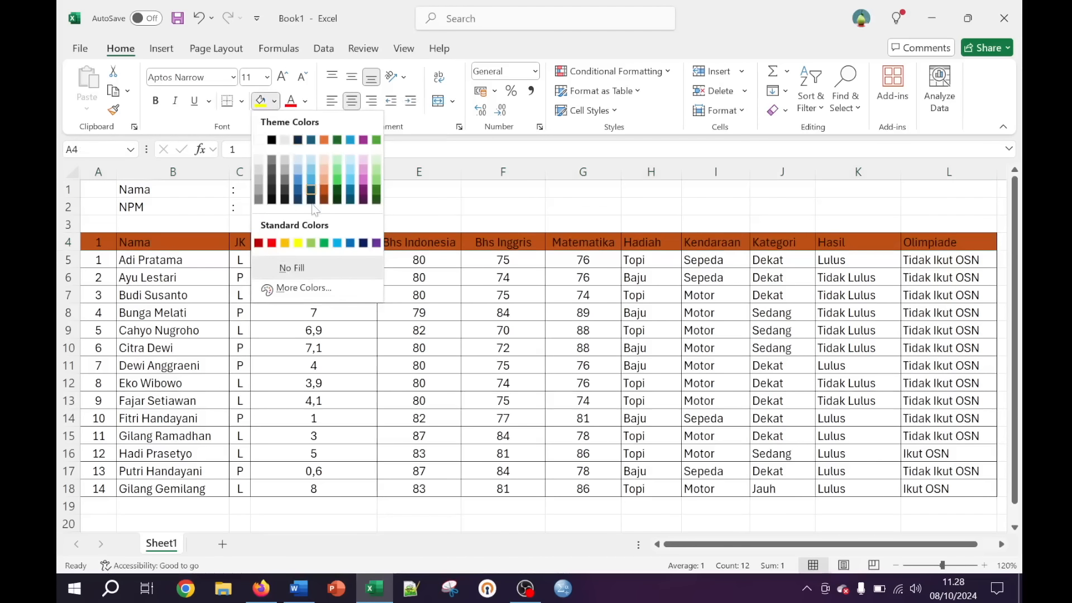
left_click(311, 243)
left_click(155, 101)
left_click(448, 324)
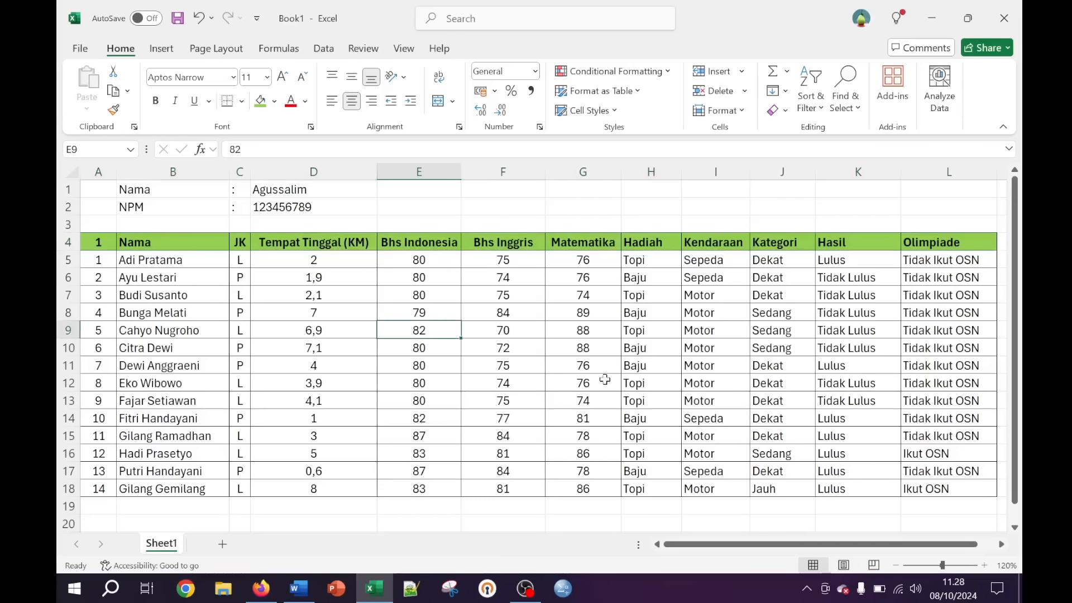
Set the sheet zoom to 100% and change the page orientation to Landscape
left_click(896, 566)
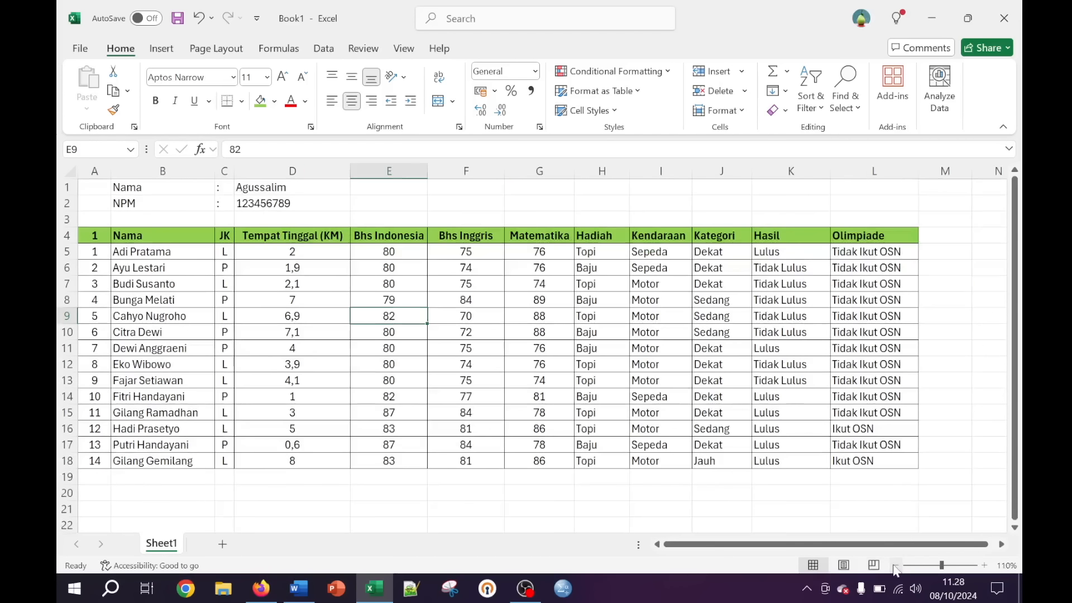
left_click(895, 566)
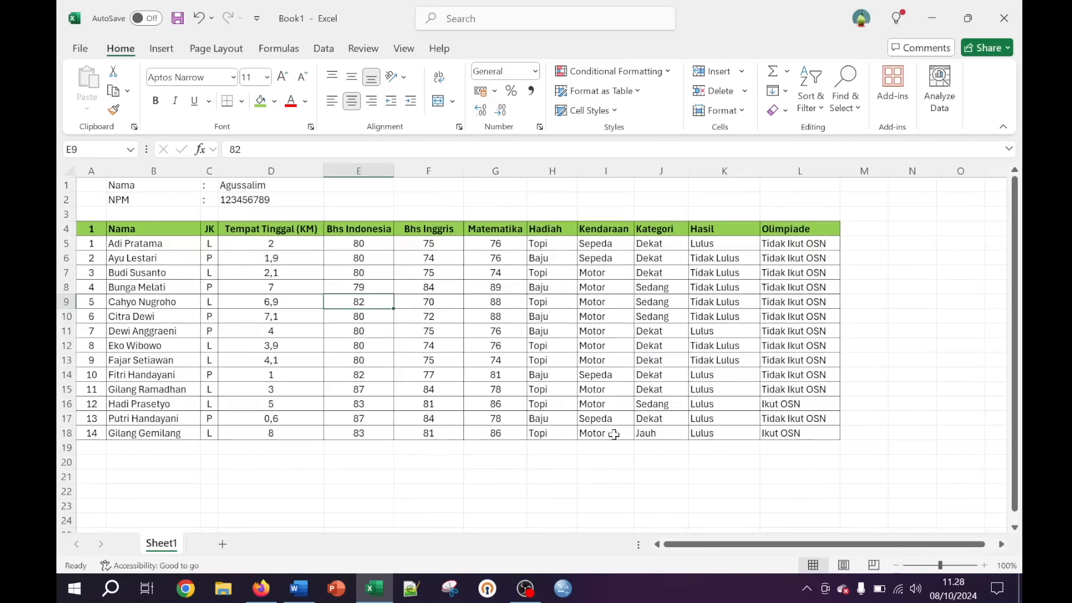
left_click(232, 53)
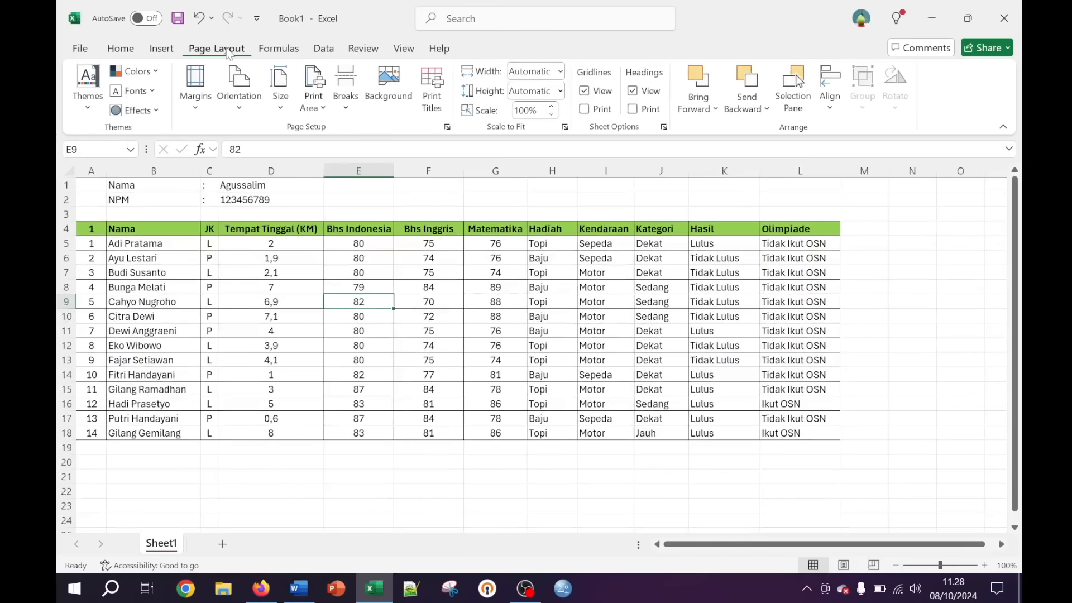
left_click(236, 93)
left_click(268, 139)
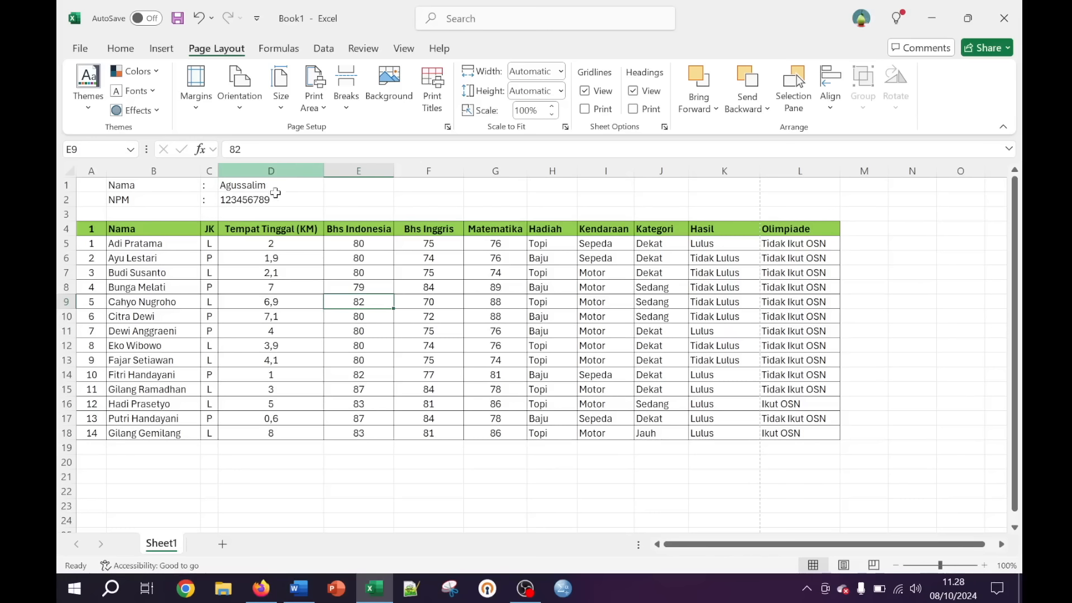
left_click(316, 270)
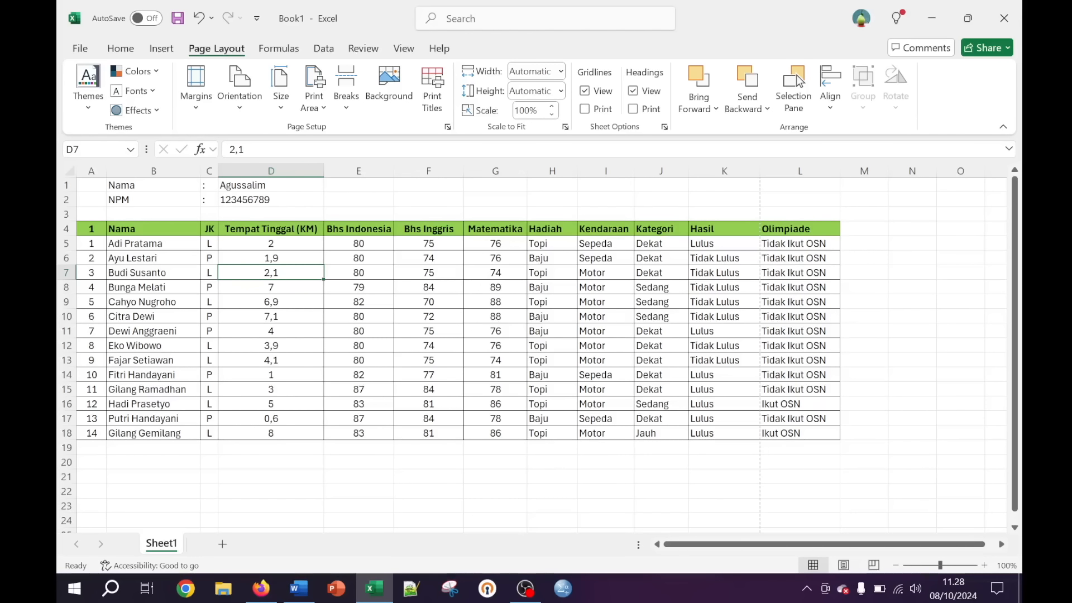
Move the page break from between columns K and L to the table's outer edge in Page Break Preview, and return to Normal view
left_click(403, 50)
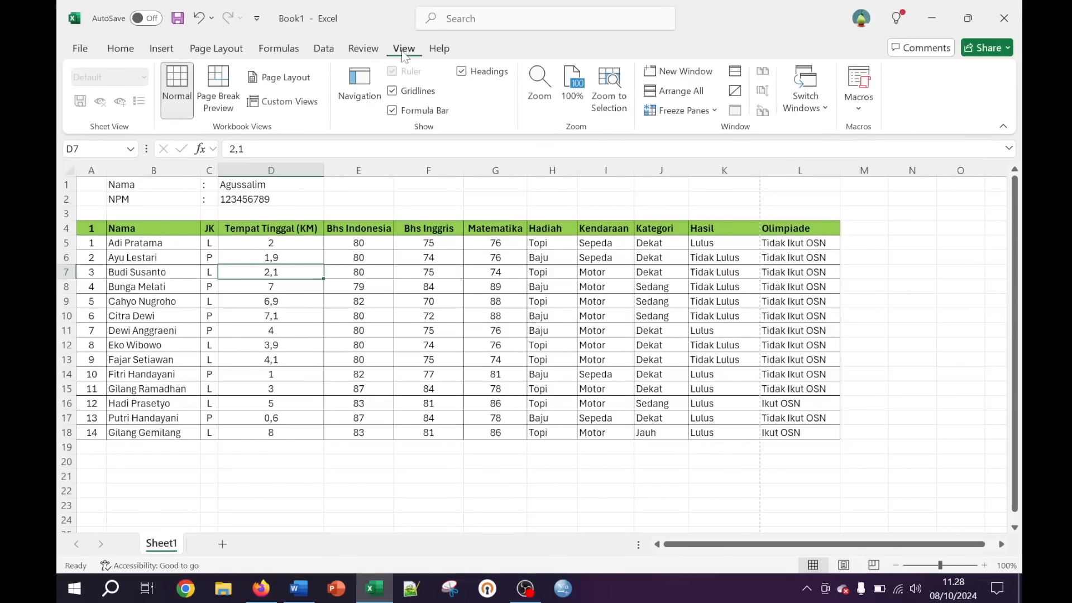
left_click(219, 80)
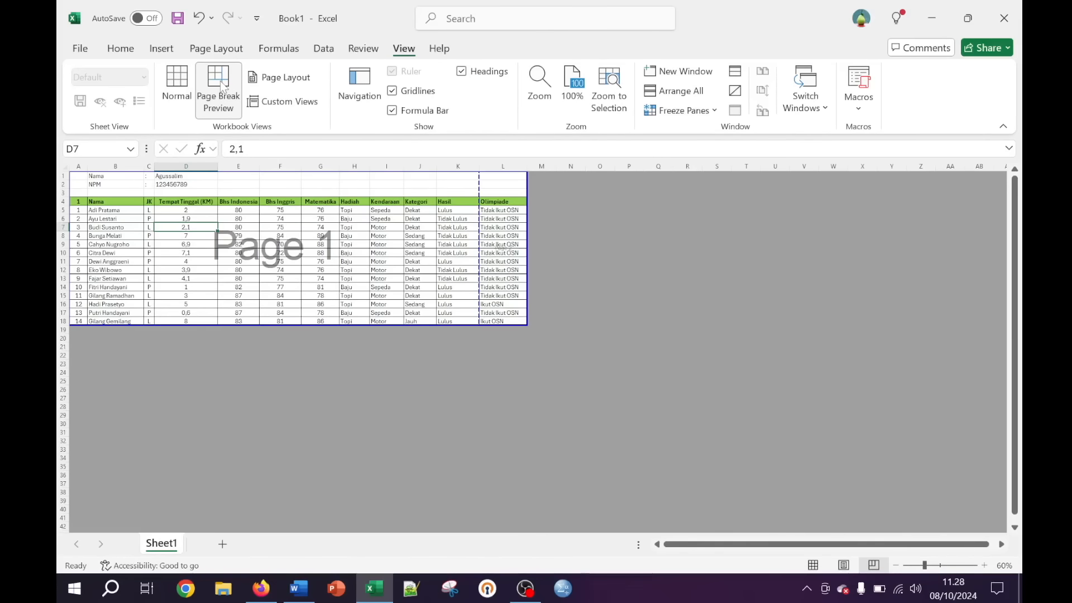
left_click(984, 566)
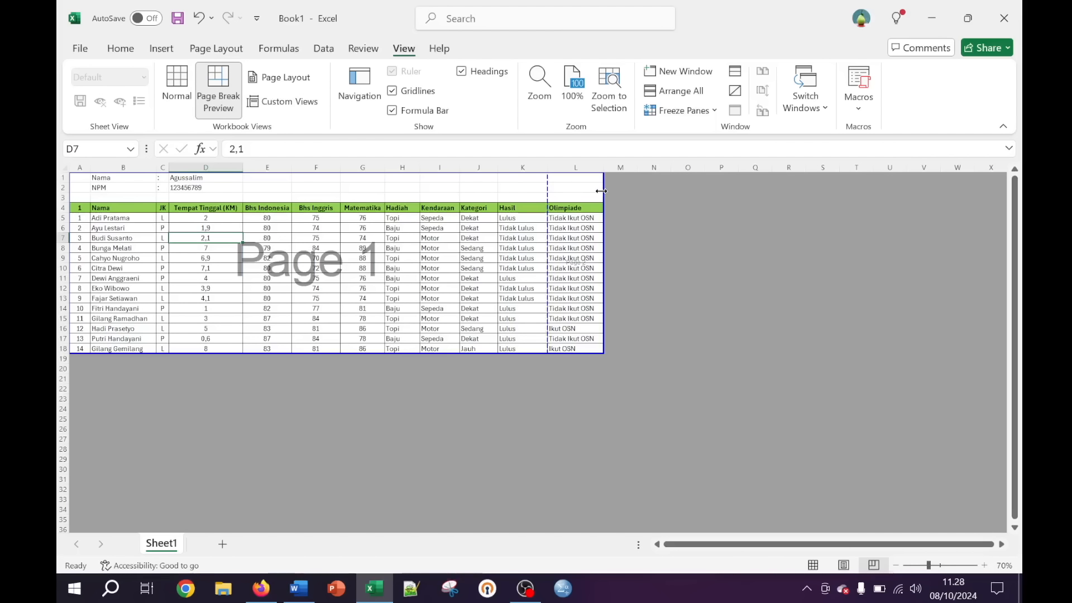
left_click_drag(547, 191, 603, 192)
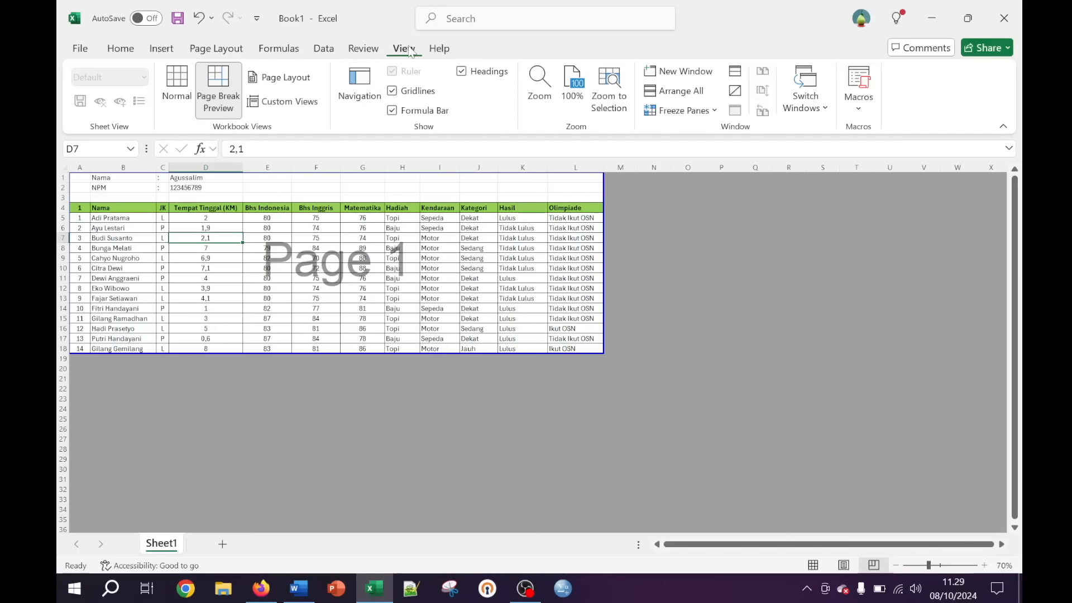
left_click(176, 84)
left_click(556, 273)
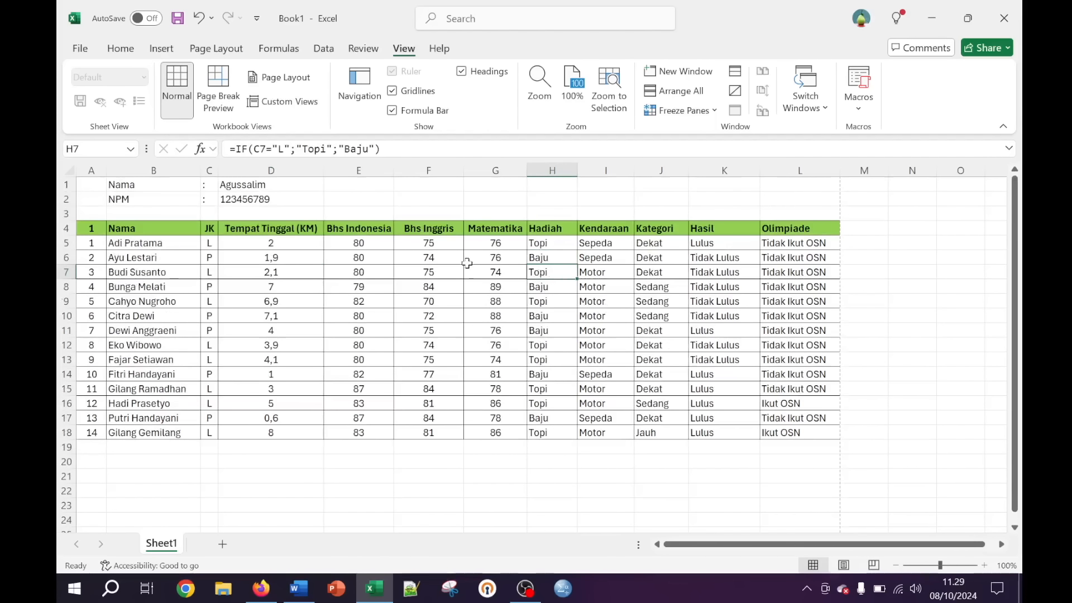
Hide the sheet's gridlines so only the table borders show
left_click(360, 186)
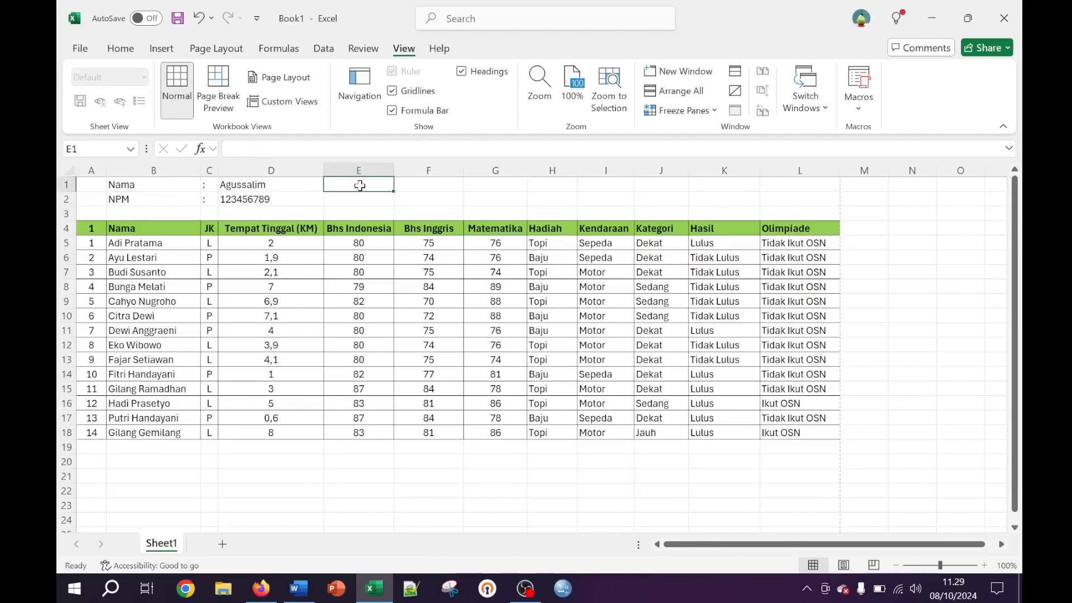
left_click(292, 495)
left_click(453, 492)
left_click(573, 487)
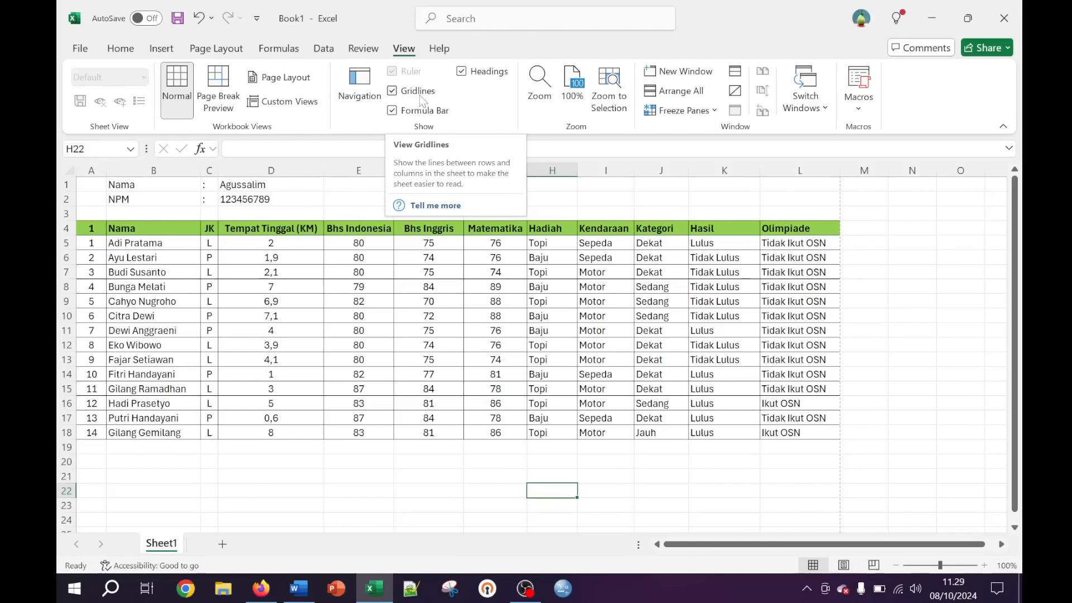
left_click(398, 94)
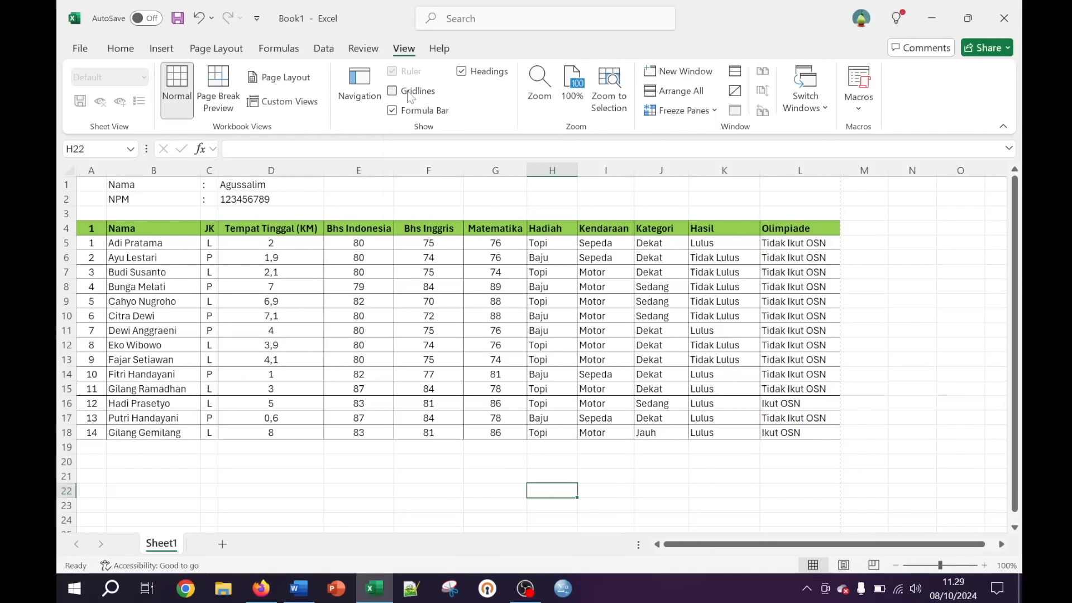
left_click(420, 475)
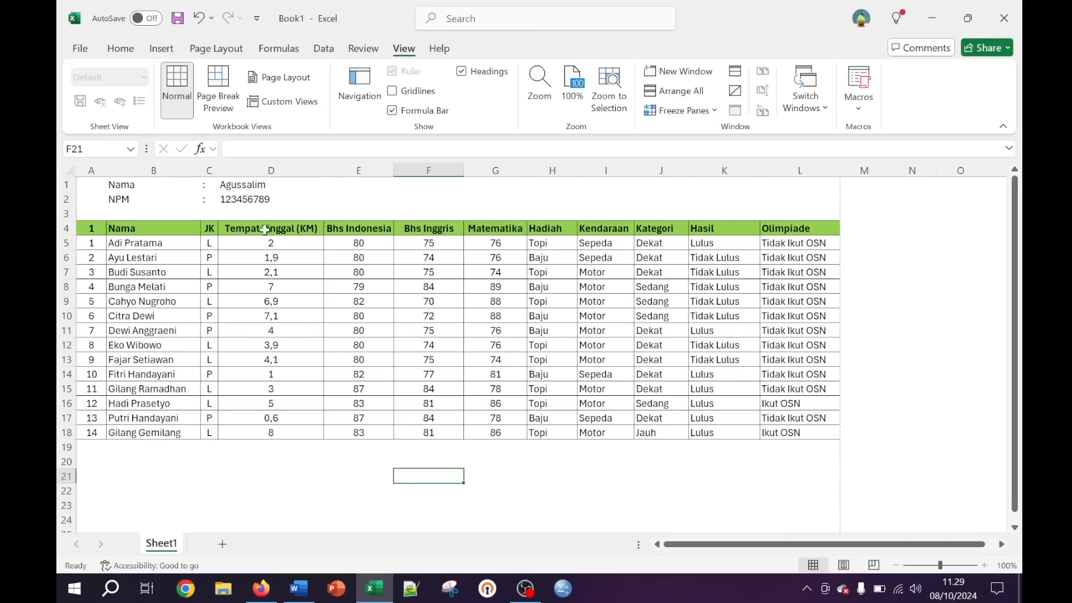
left_click(334, 342)
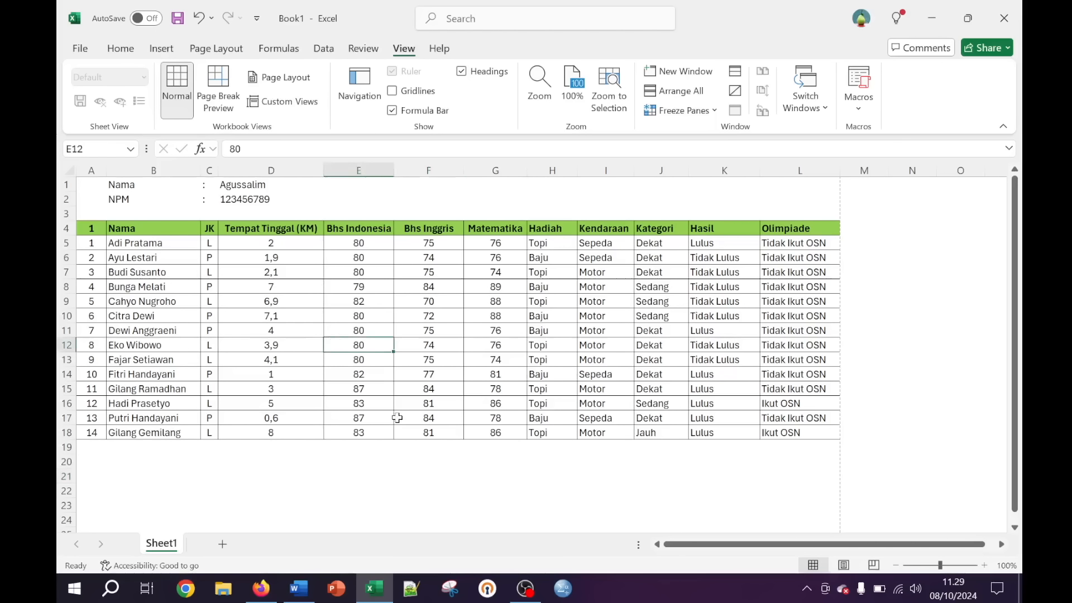
left_click(423, 478)
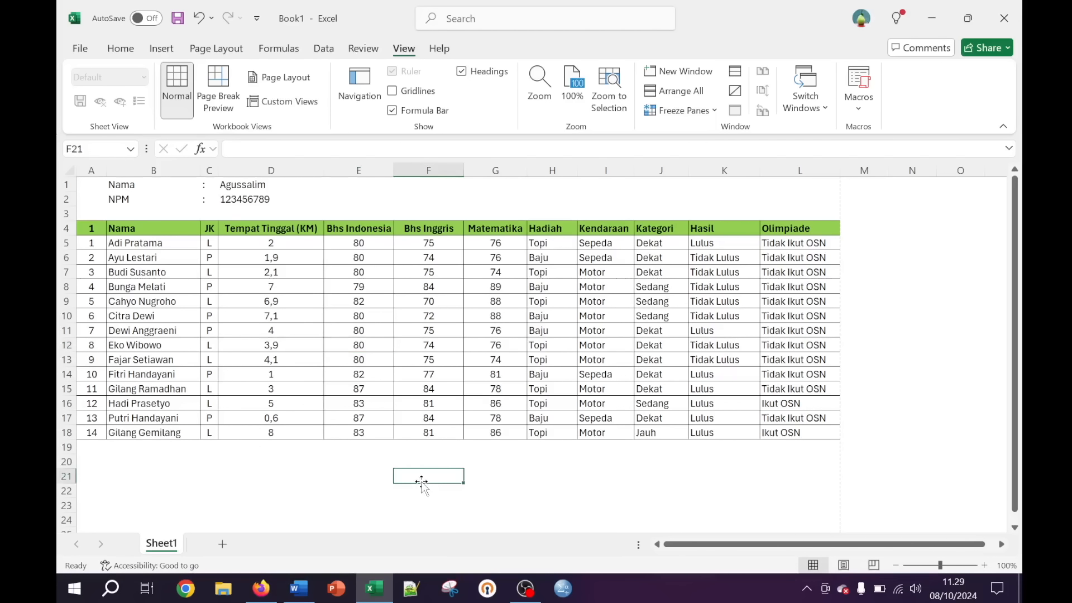